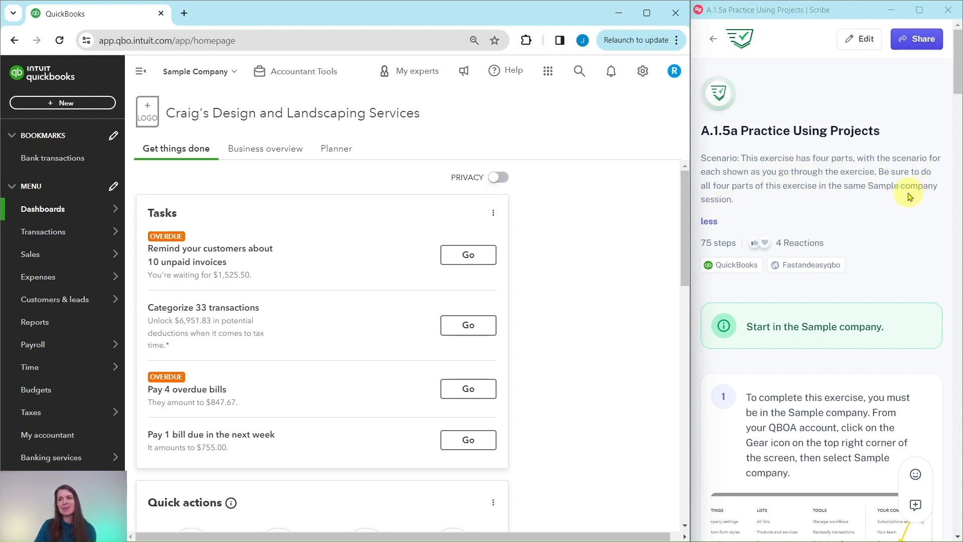
Read the exercise guide's sample company notes, the Part 1 scenario and the first instructions for enabling Projects.
scroll(791, 161, "down", 3)
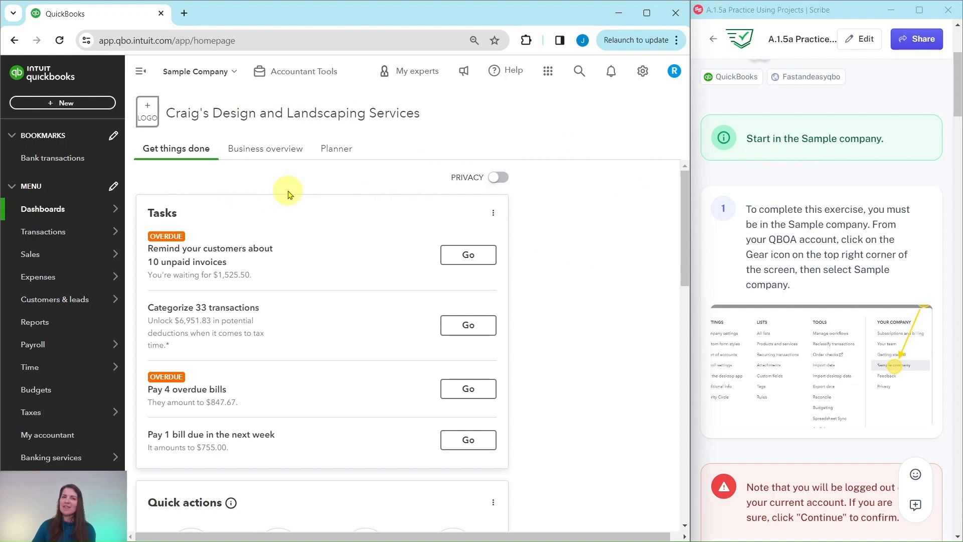
scroll(753, 308, "down", 10)
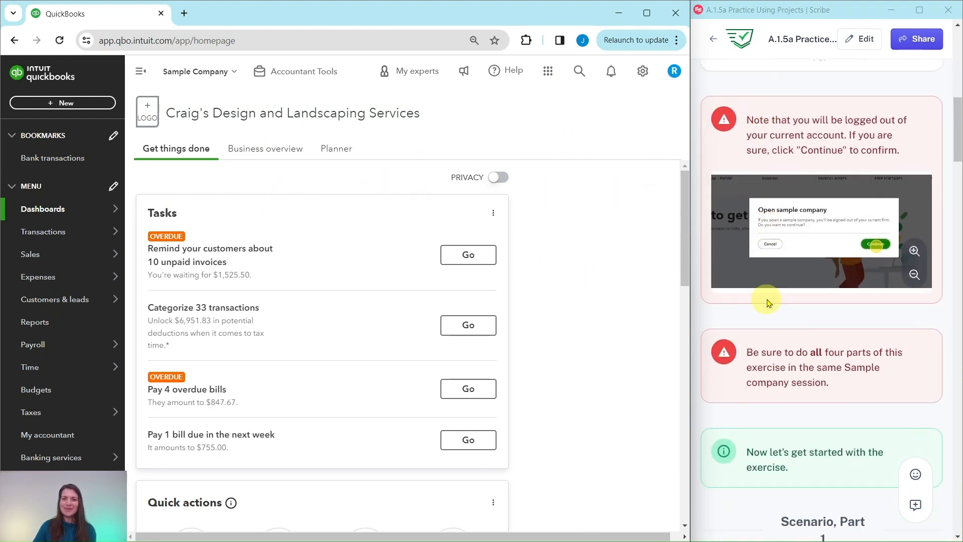
scroll(768, 298, "down", 1)
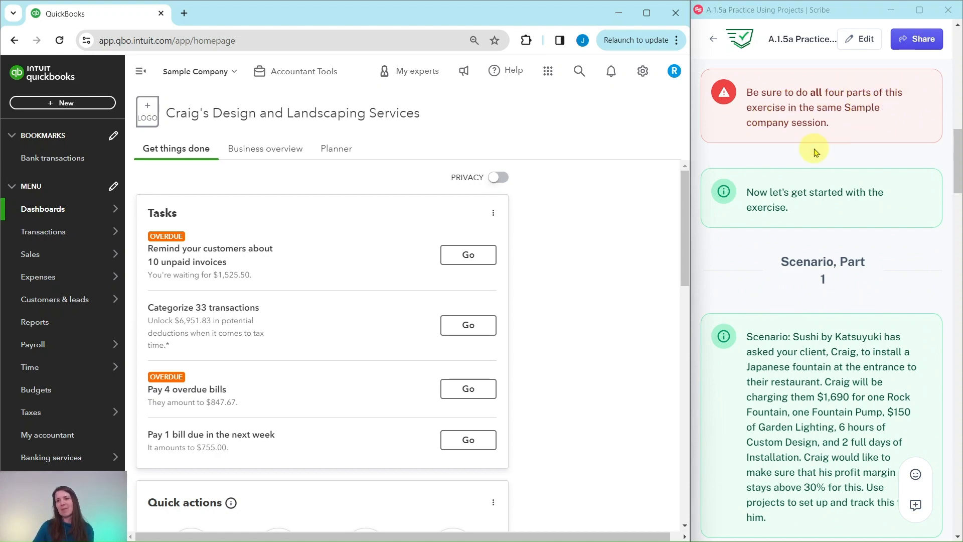
scroll(822, 157, "down", 3)
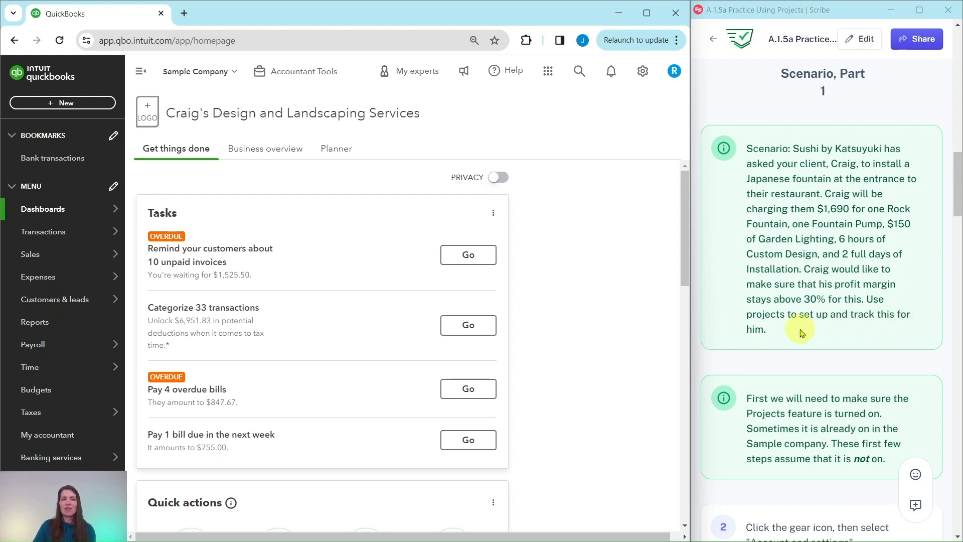
scroll(762, 371, "down", 3)
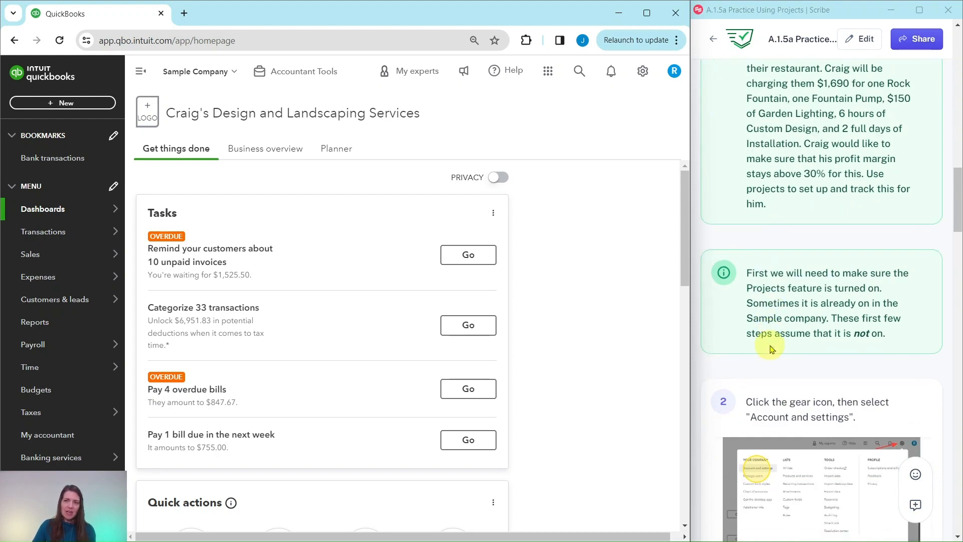
scroll(771, 349, "down", 3)
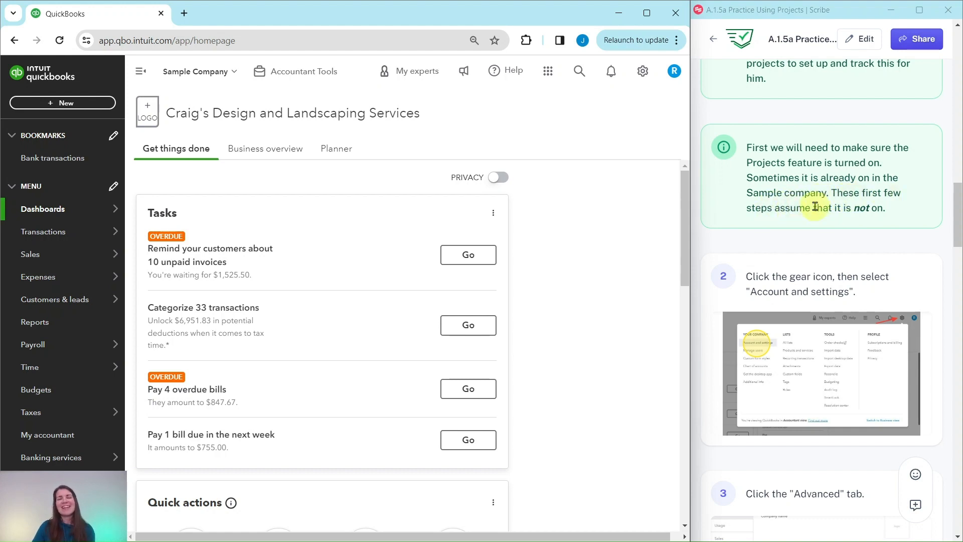
scroll(815, 206, "down", 3)
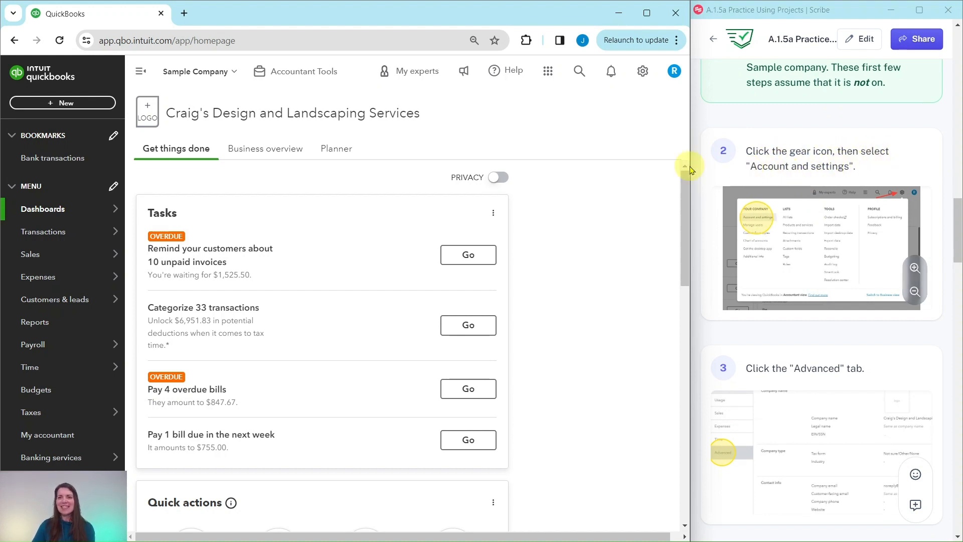
Open the Advanced section of the sample company's Account and Settings.
left_click(644, 75)
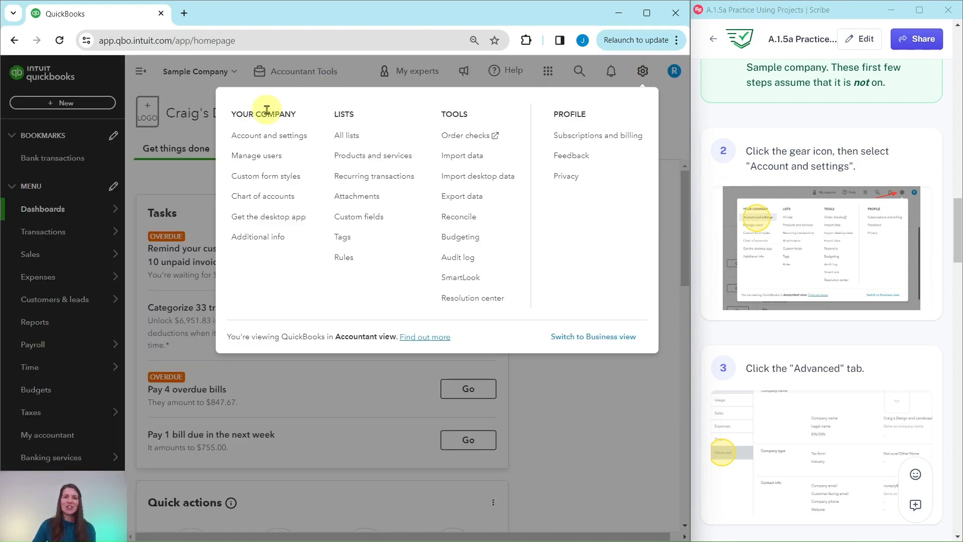
left_click(266, 137)
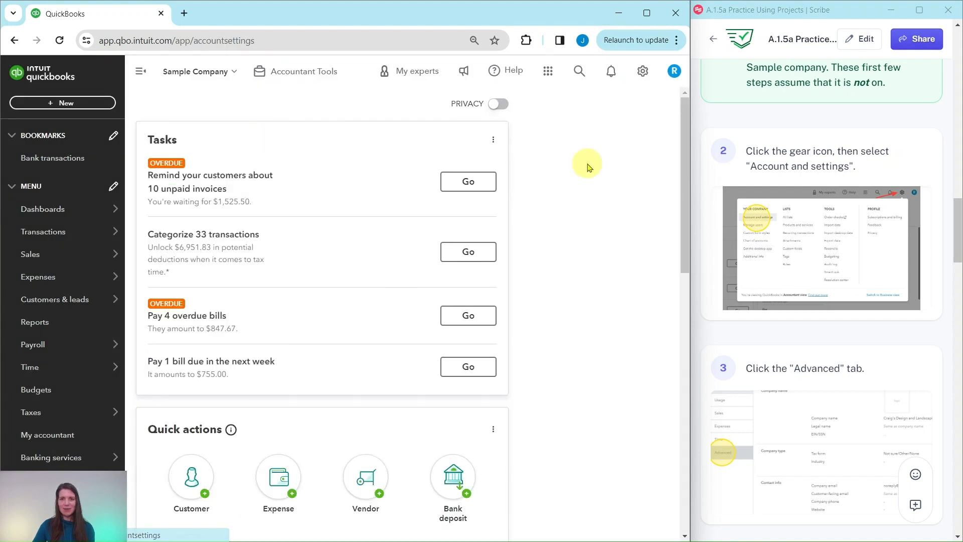
scroll(853, 199, "down", 5)
scroll(855, 200, "down", 1)
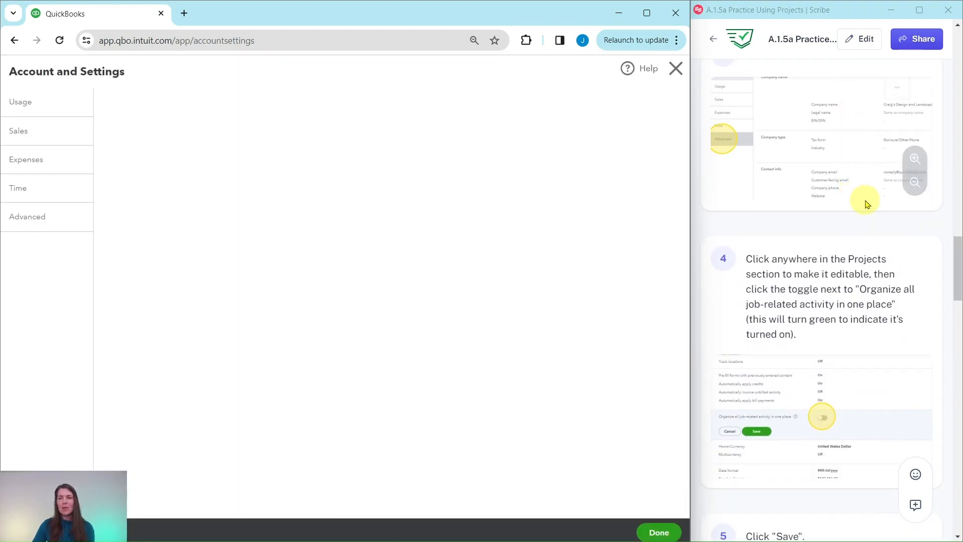
scroll(867, 200, "up", 1)
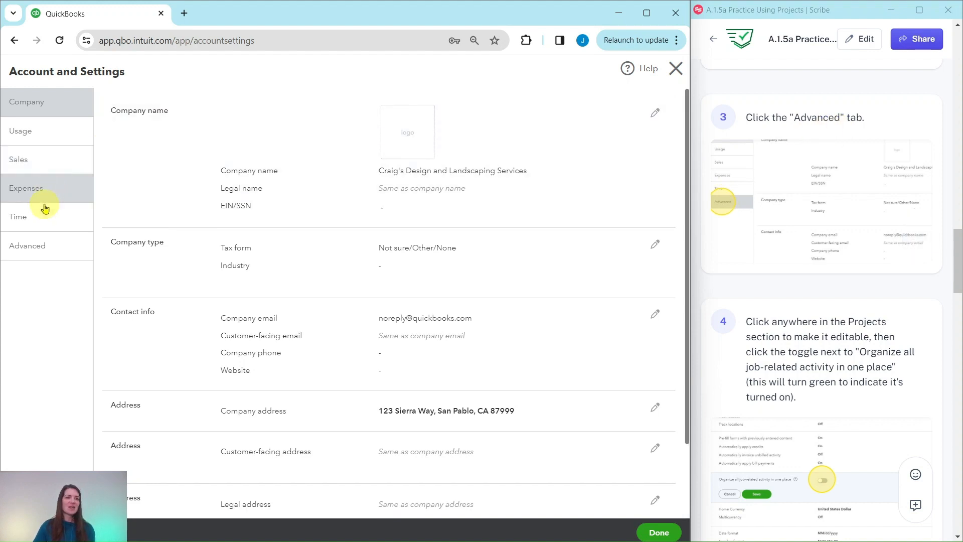
left_click(31, 253)
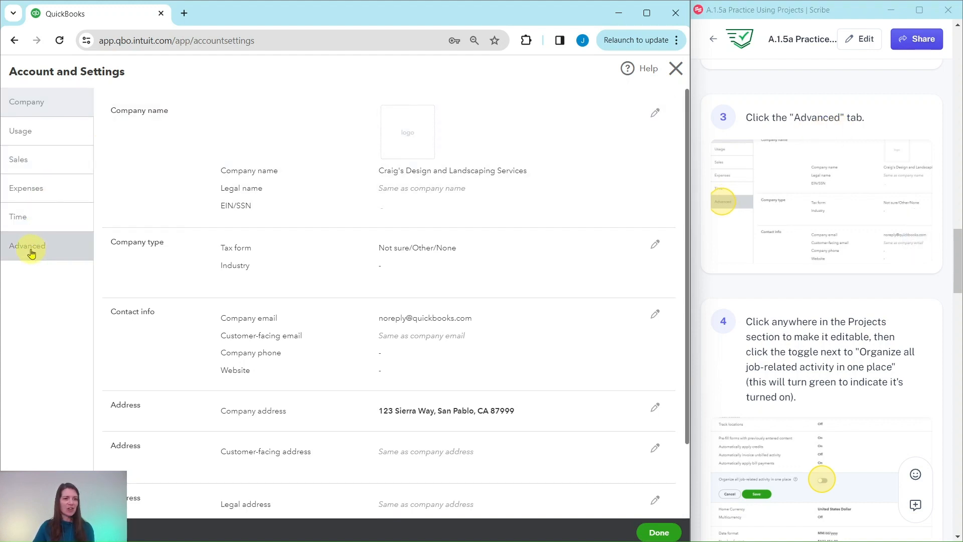
Turn on "Organize all job-related activity in one place" for Projects in the advanced settings and save the change.
scroll(822, 255, "down", 3)
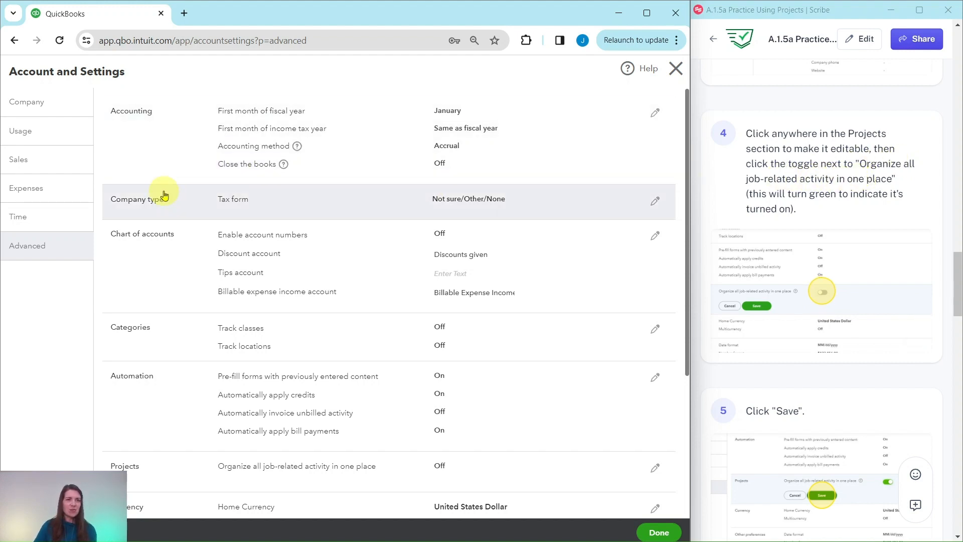
scroll(186, 326, "down", 4)
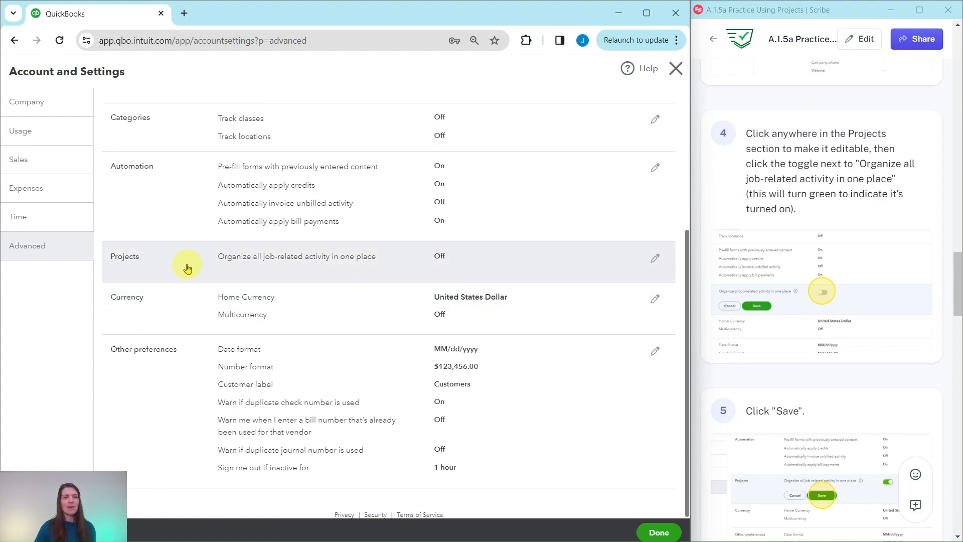
left_click(161, 269)
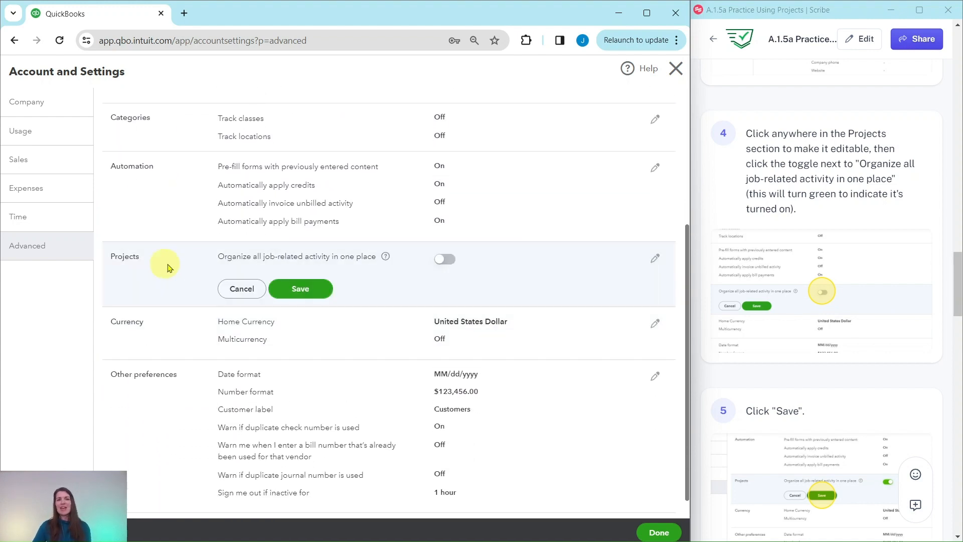
left_click(447, 265)
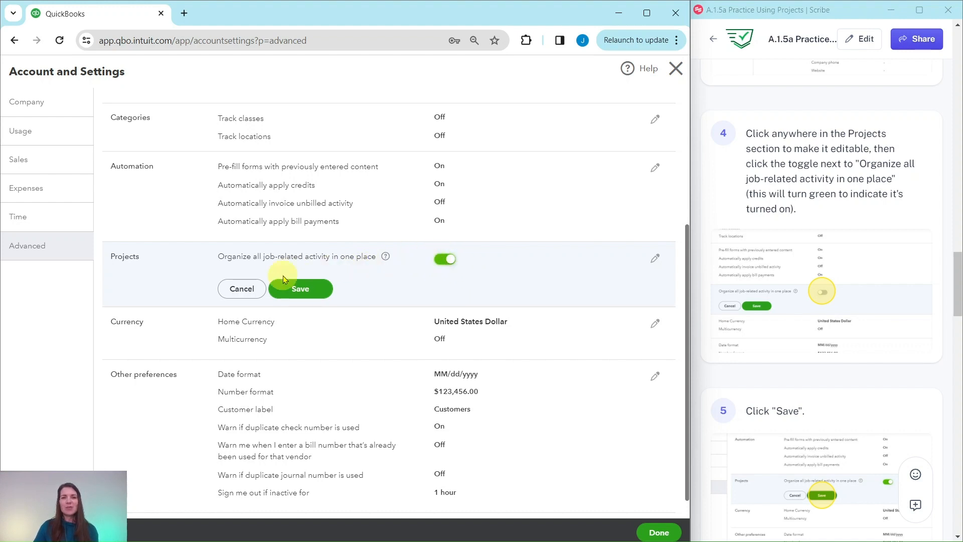
left_click(301, 287)
Check the saved Projects setting and close Account and Settings, agreeing to leave without saving.
scroll(788, 295, "down", 7)
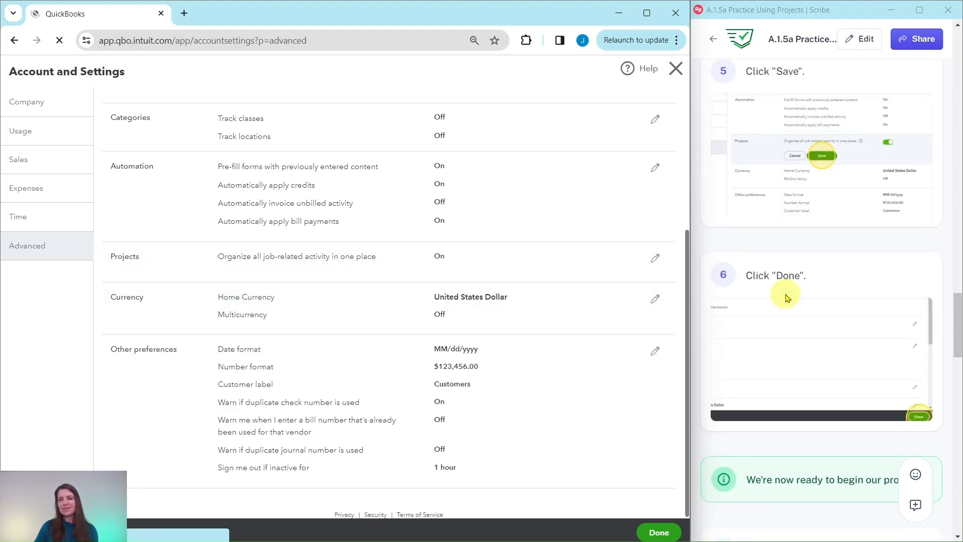
scroll(785, 297, "down", 3)
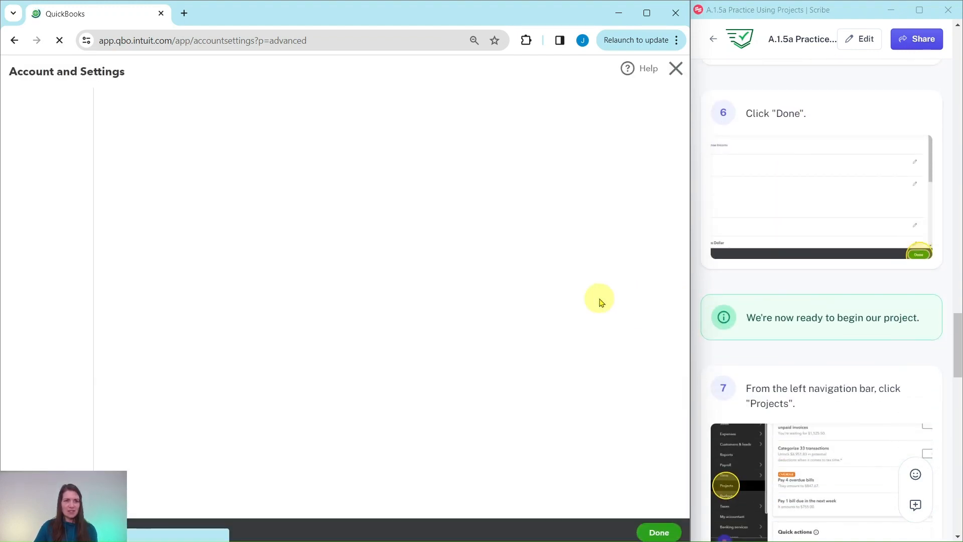
scroll(489, 296, "down", 3)
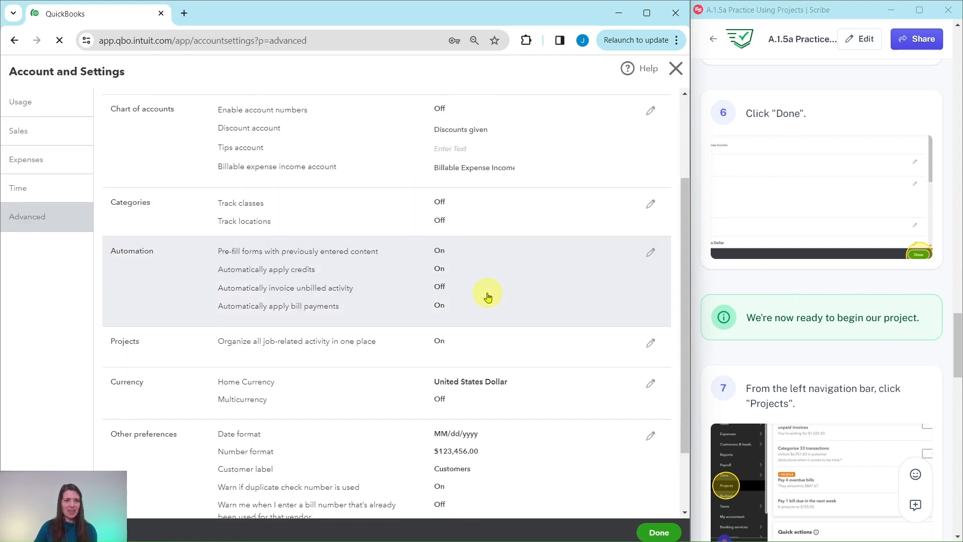
scroll(489, 296, "down", 2)
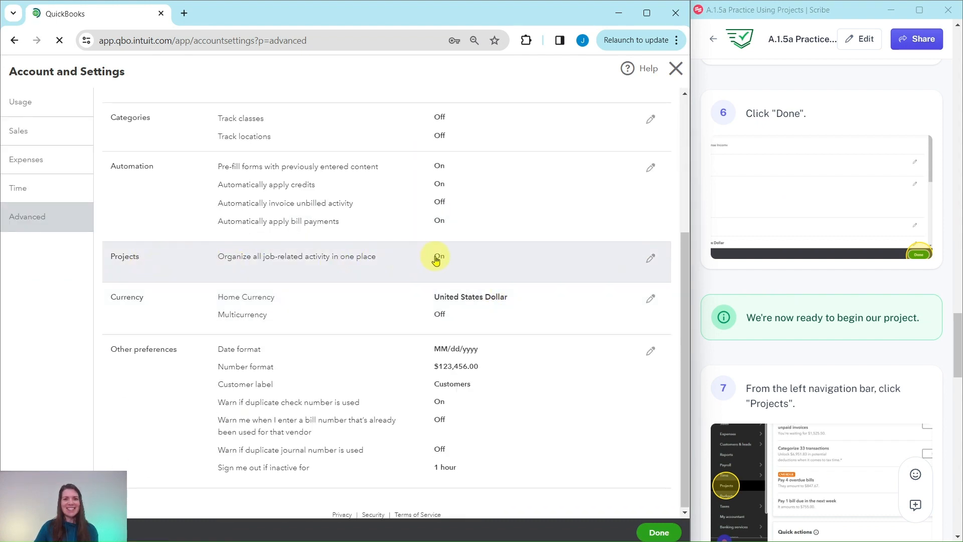
left_click(663, 531)
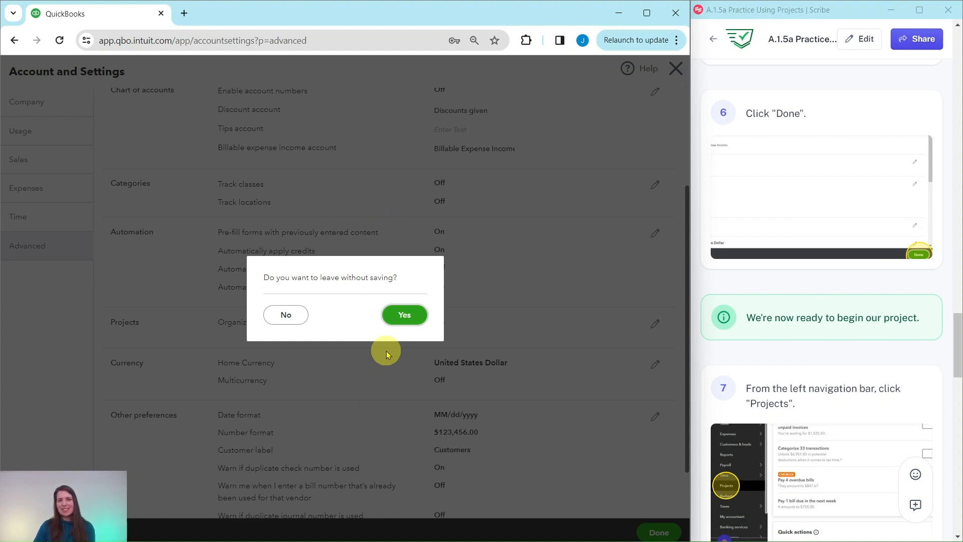
left_click(405, 316)
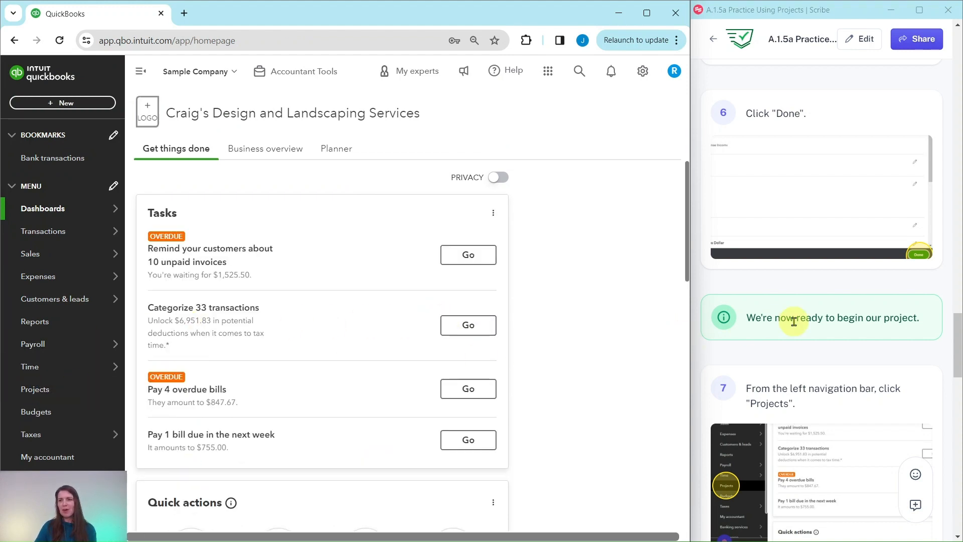
Consult the guide's next instruction and open the company's Projects page.
scroll(753, 321, "down", 5)
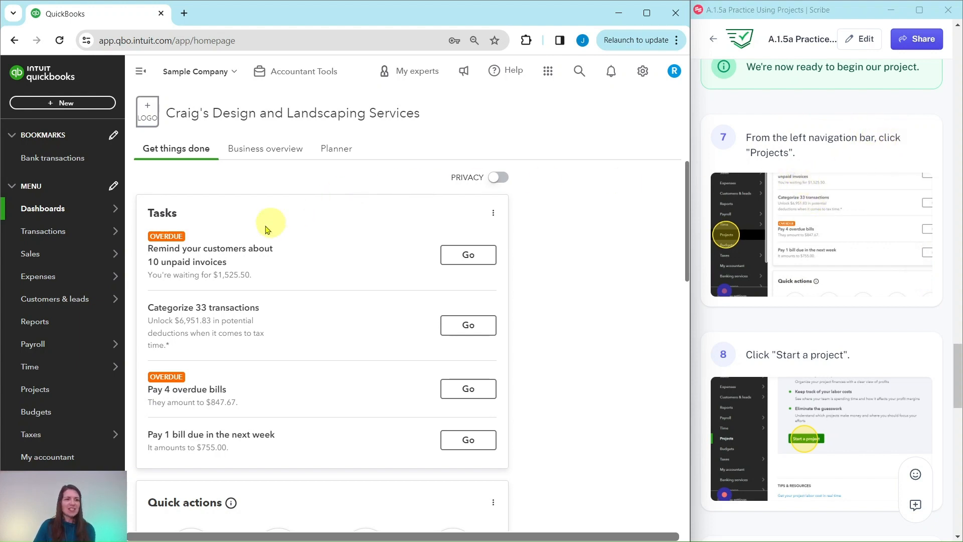
mouse_move(44, 369)
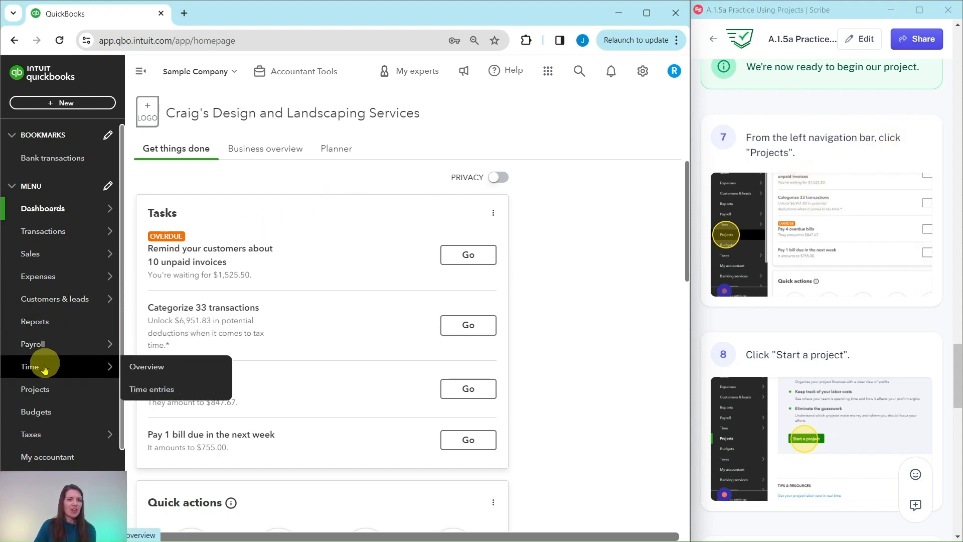
left_click(33, 393)
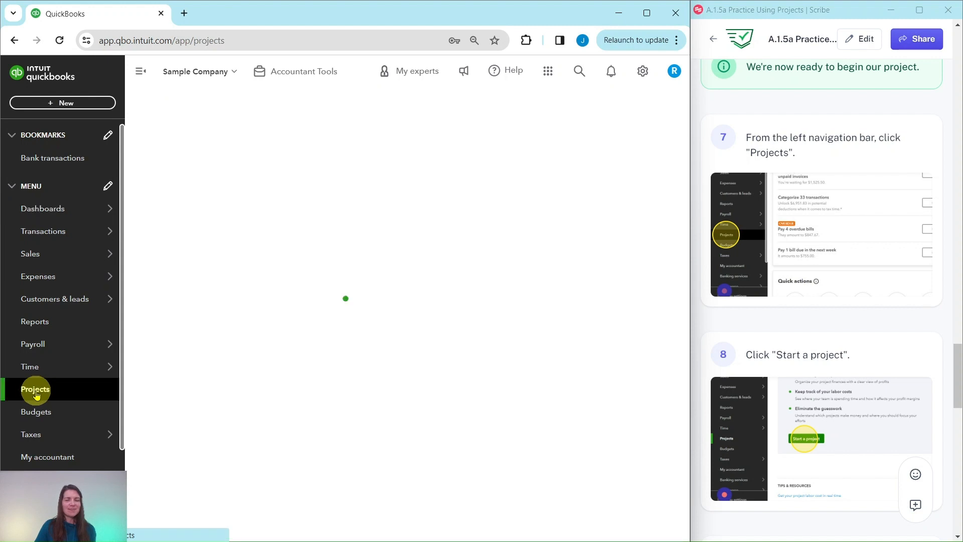
Start a new project and name it "Japanese Fountain".
scroll(778, 366, "down", 5)
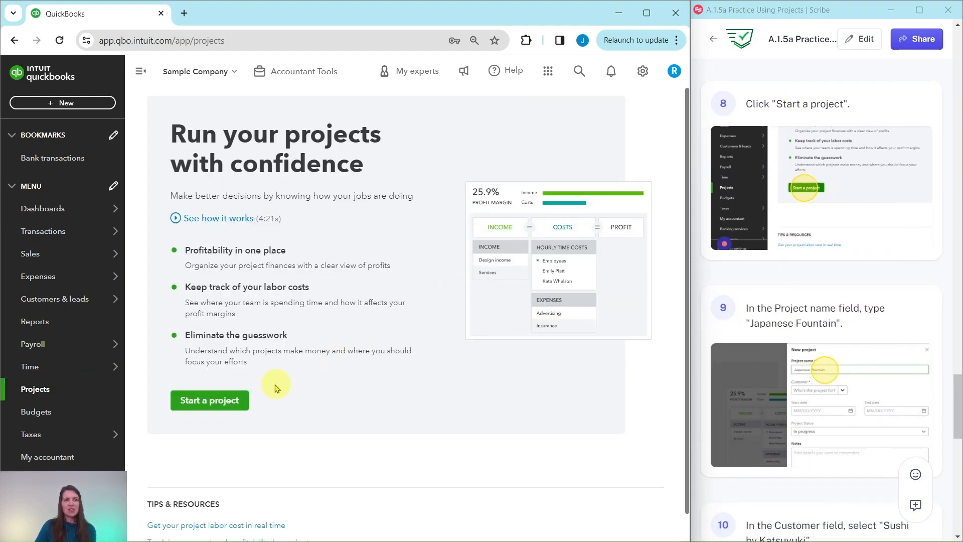
left_click(213, 403)
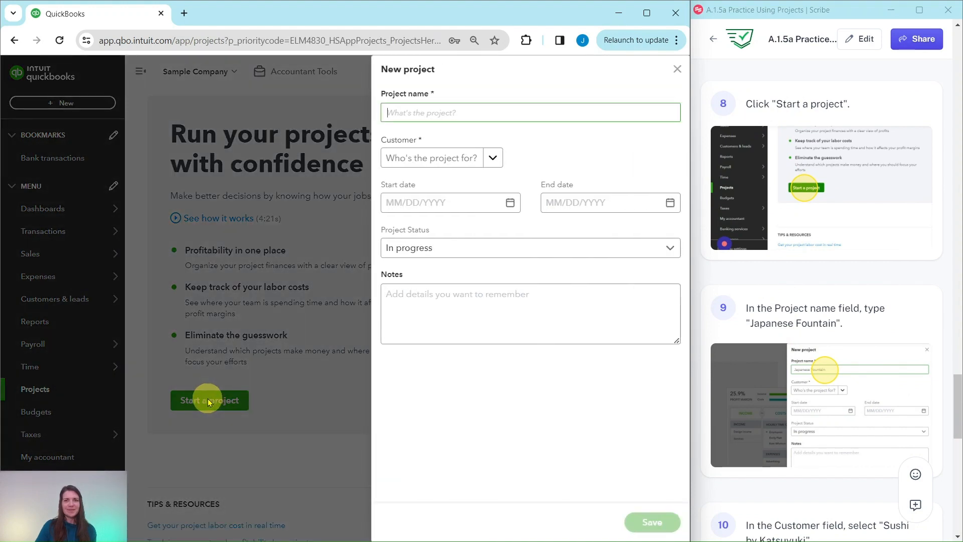
scroll(778, 273, "down", 4)
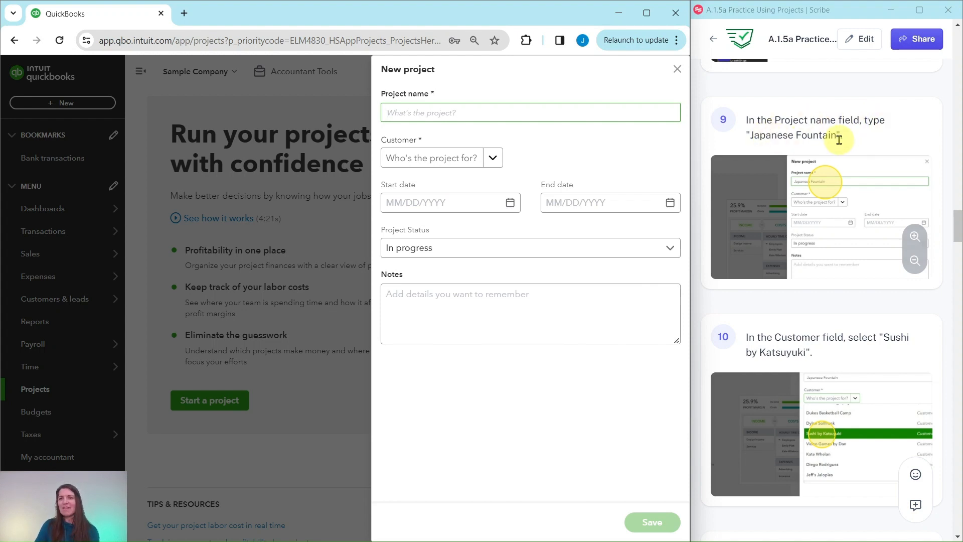
left_click(438, 111)
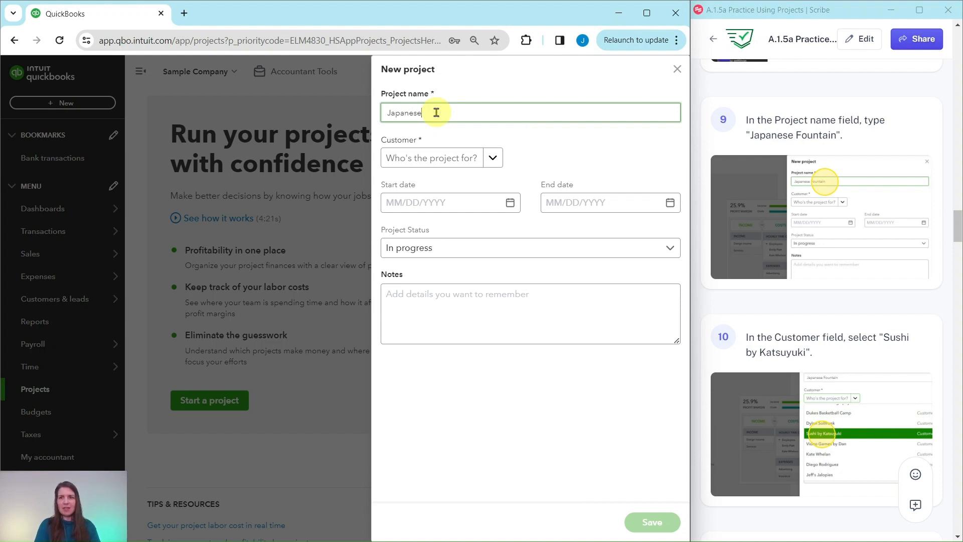
type("Japanese Fountain")
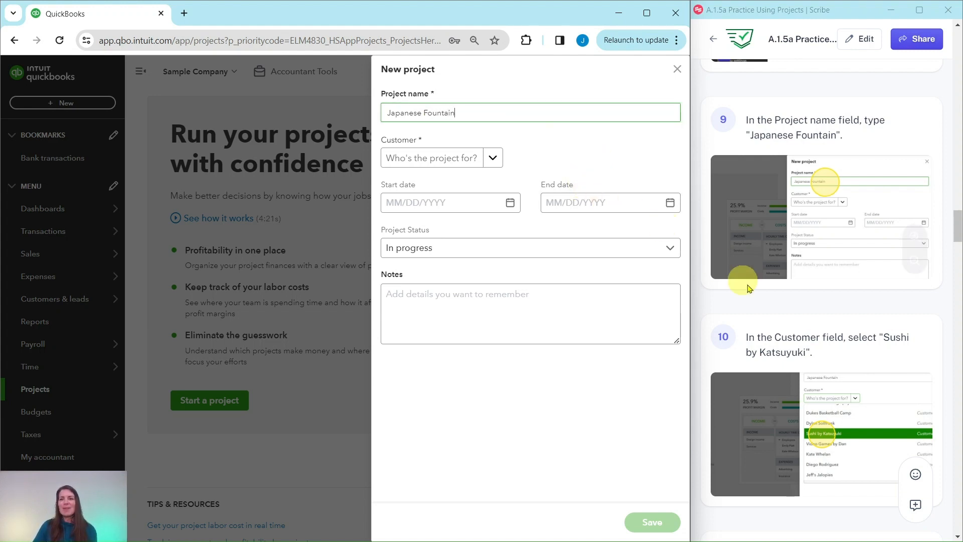
Assign the new project to the existing customer Sushi by Katsuyuki.
scroll(791, 312, "down", 3)
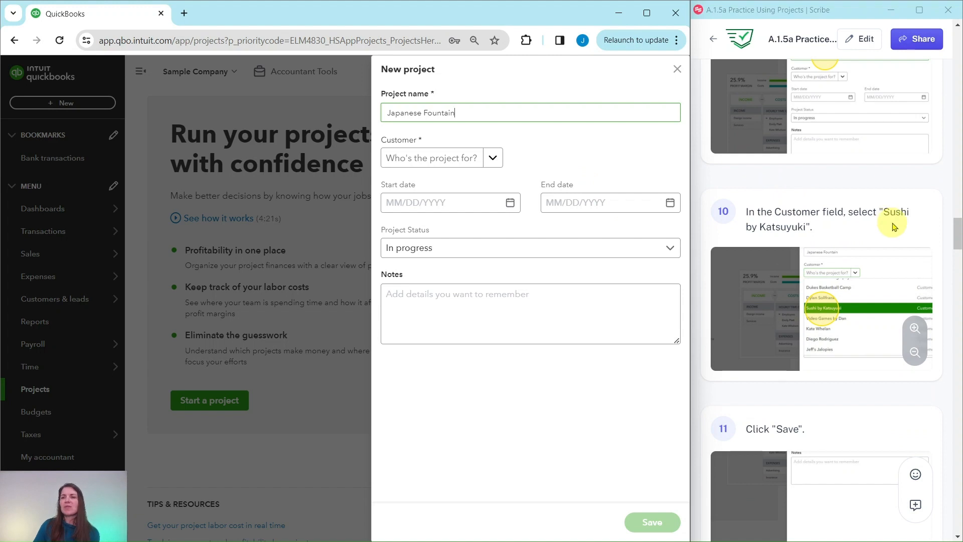
left_click(493, 160)
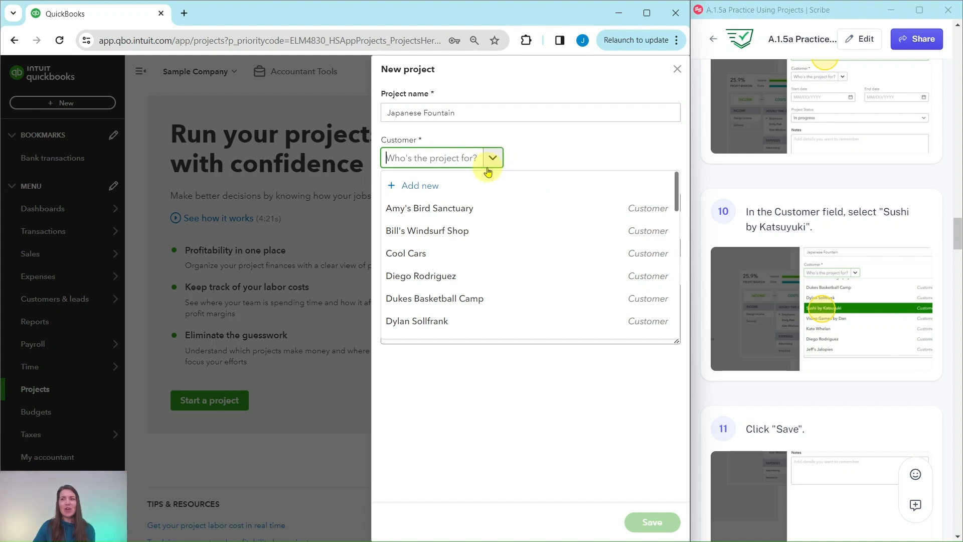
scroll(489, 221, "down", 8)
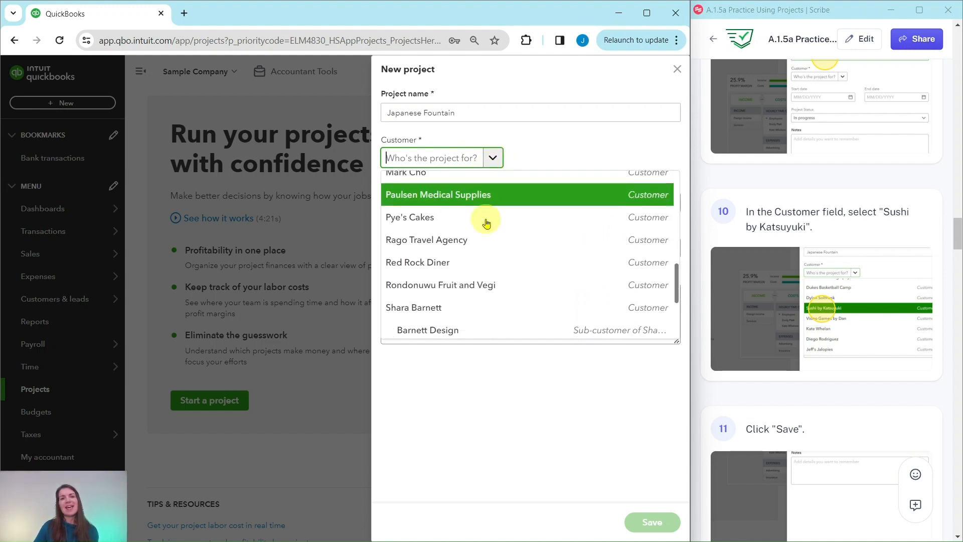
scroll(470, 231, "down", 3)
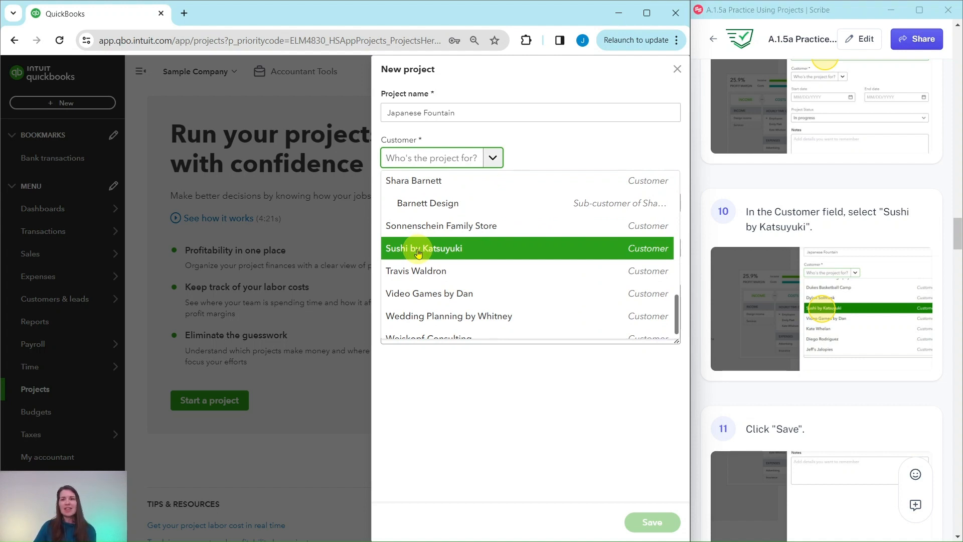
left_click(418, 253)
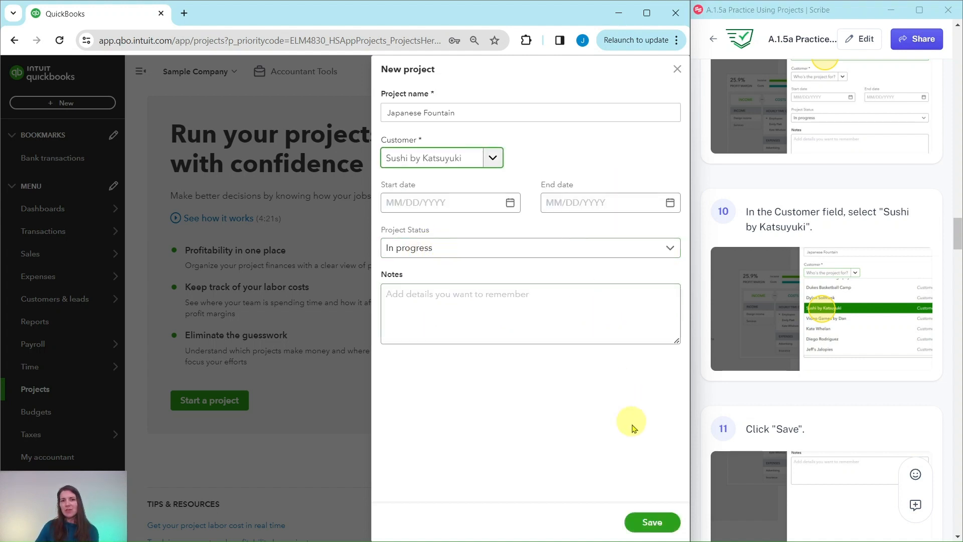
Save the Japanese Fountain project and start a new invoice from its project page.
left_click(656, 524)
scroll(800, 373, "down", 8)
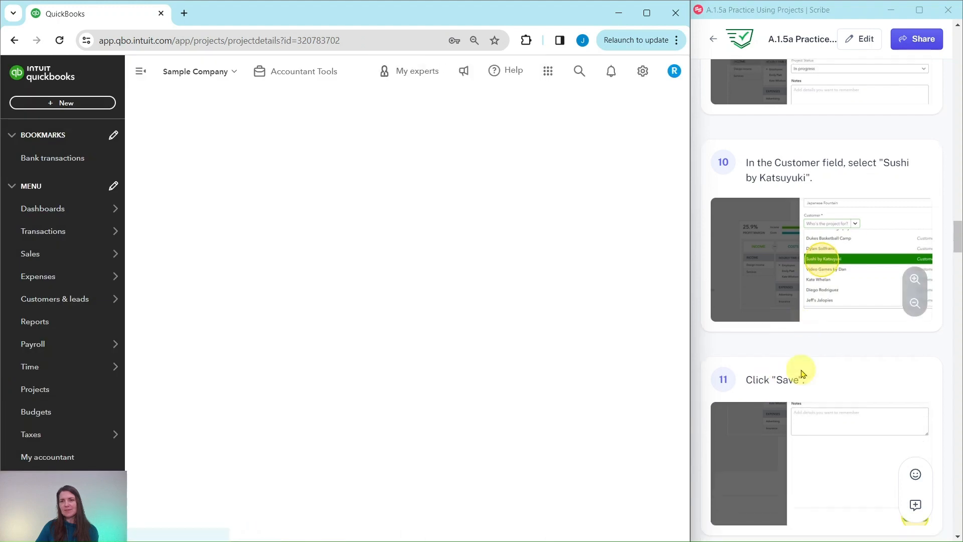
scroll(794, 360, "down", 3)
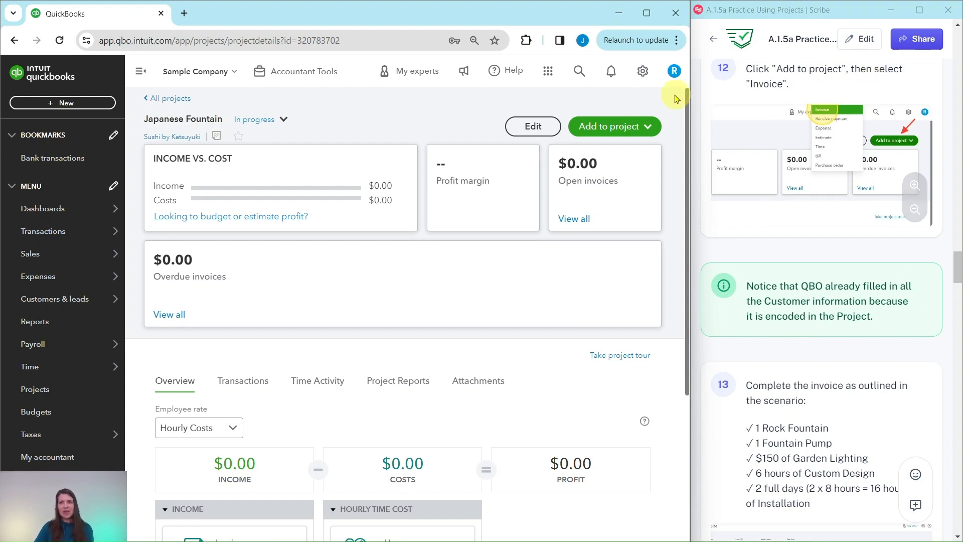
left_click(598, 131)
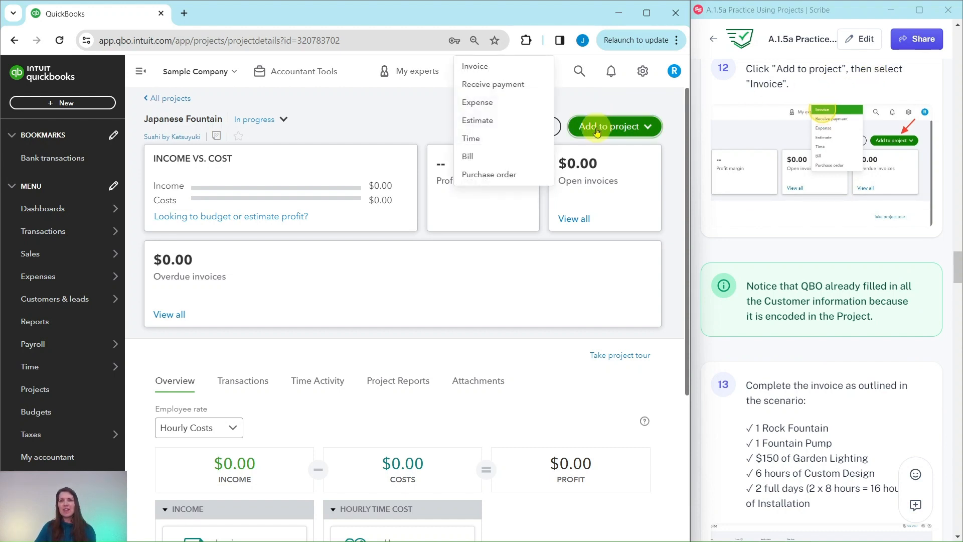
left_click(477, 71)
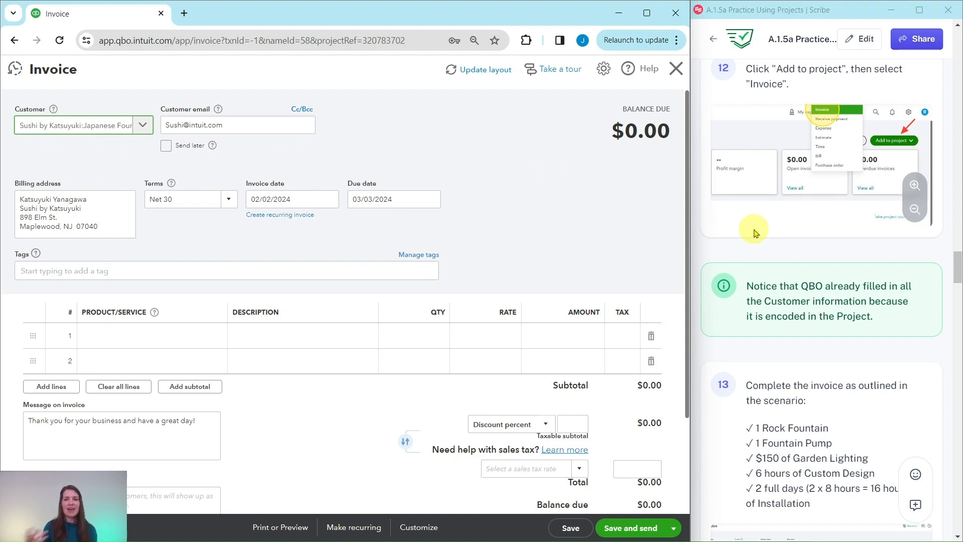
Add the Rock Fountain product as the invoice's first line item, following the guide's scenario.
scroll(755, 233, "down", 5)
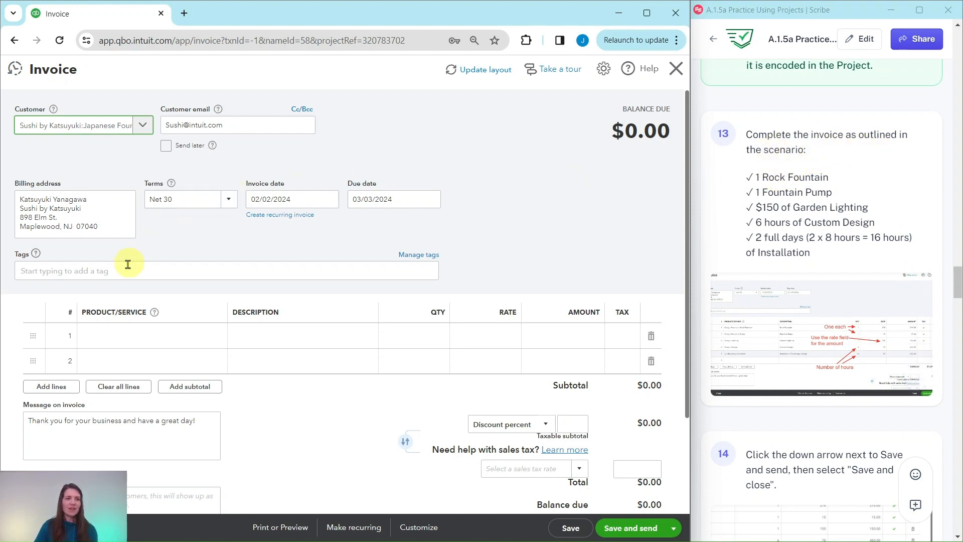
scroll(200, 301, "down", 1)
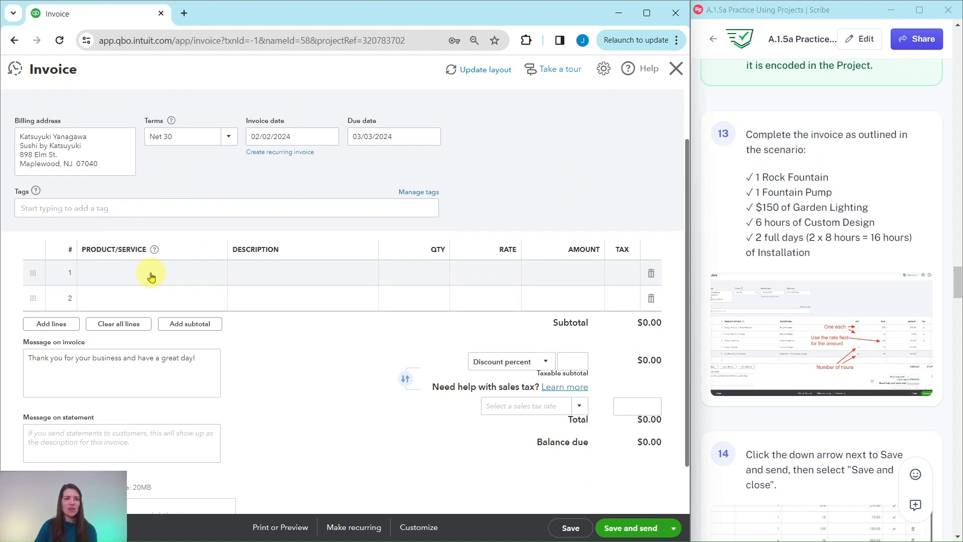
left_click(151, 275)
left_click(171, 273)
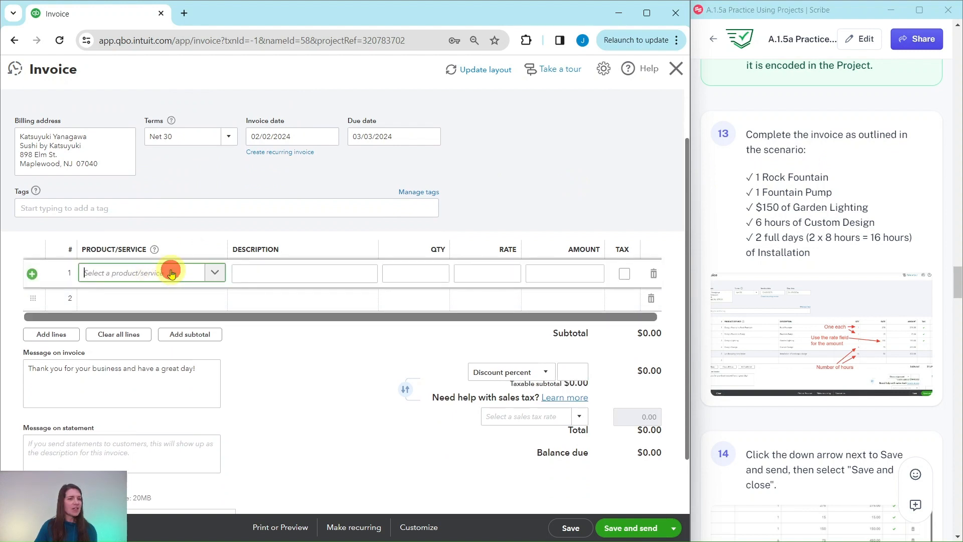
scroll(191, 351, "down", 1)
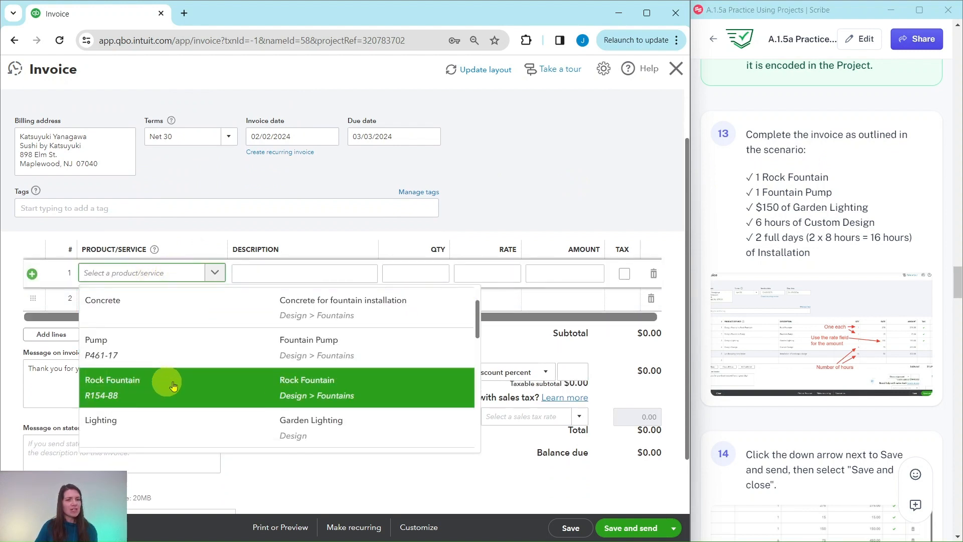
left_click(143, 389)
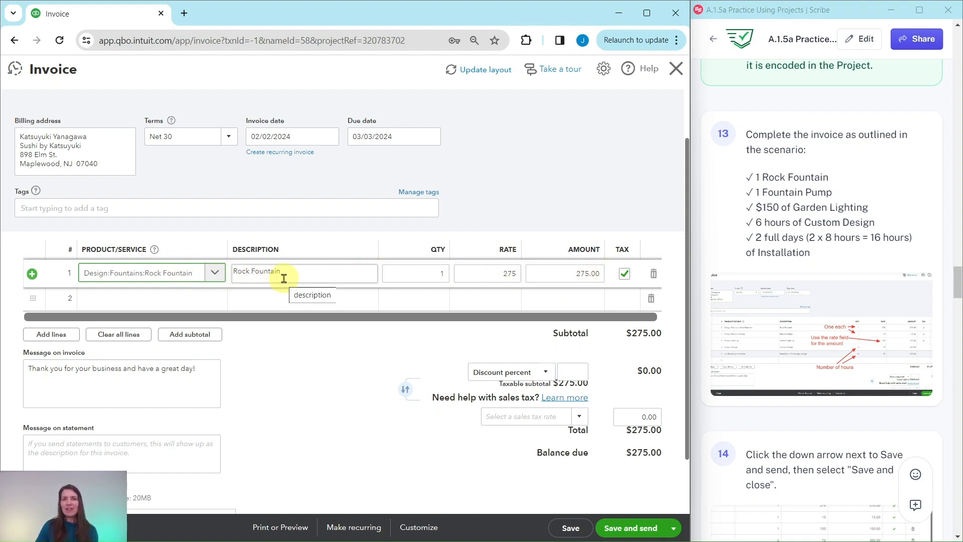
Add the fountain Pump product as the invoice's second line item.
scroll(280, 274, "down", 1)
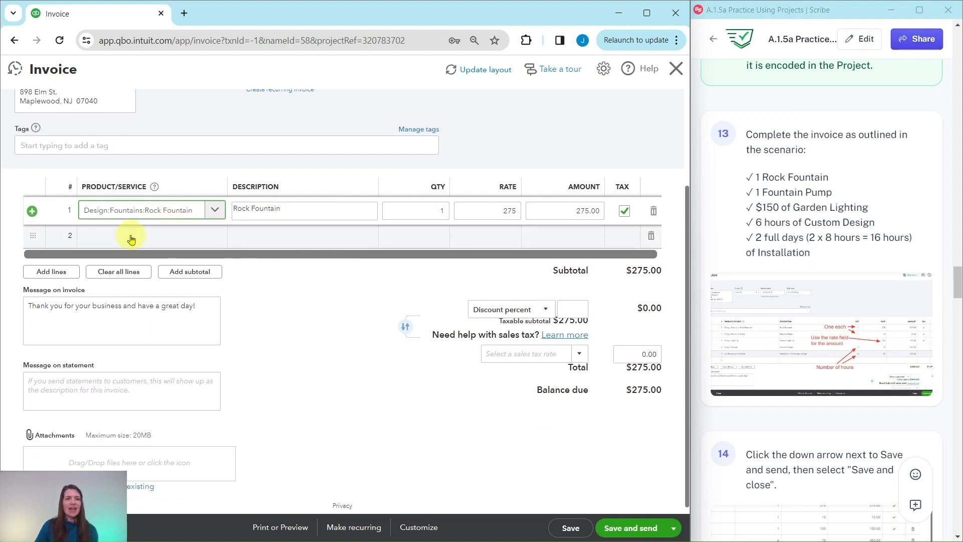
left_click(132, 239)
left_click(133, 238)
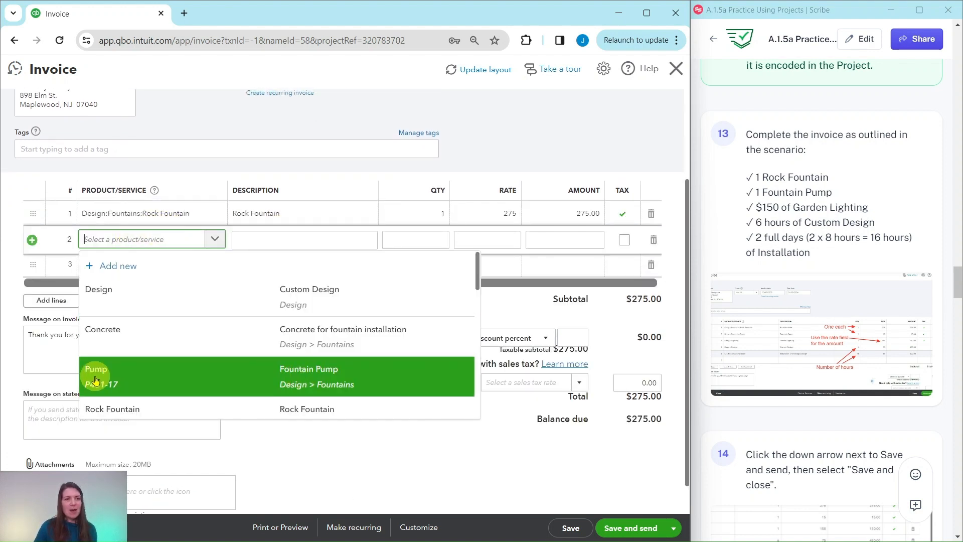
left_click(255, 380)
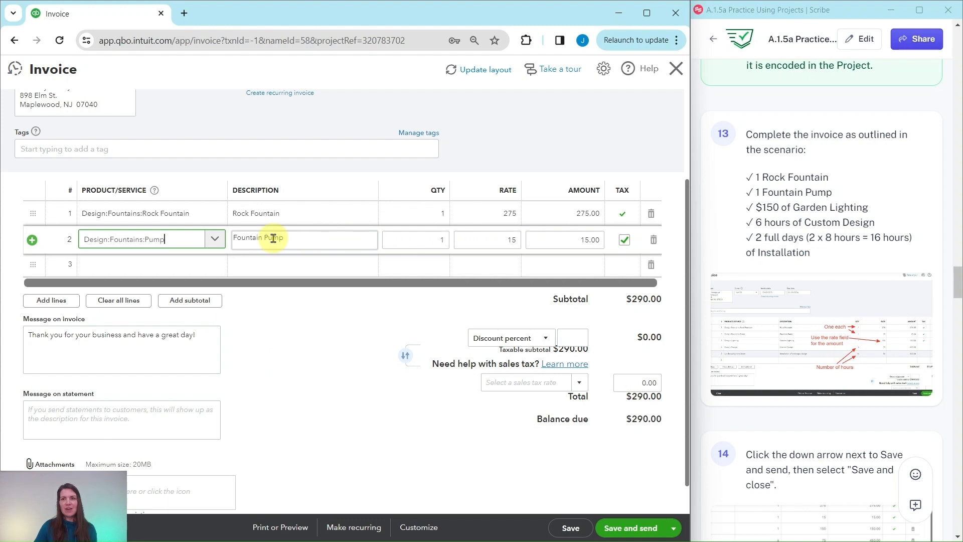
Add the Garden Lighting product as the third line item and set its rate to 150.
left_click(153, 266)
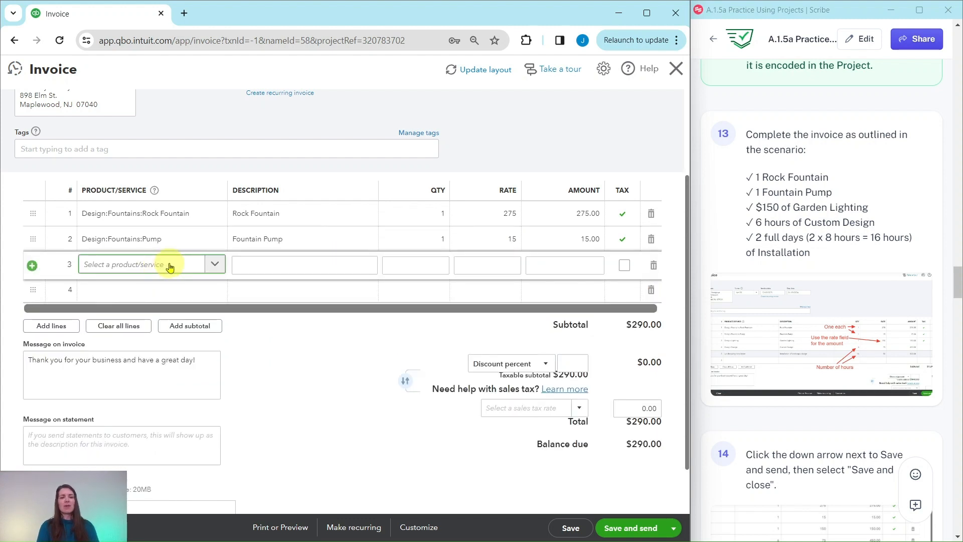
type("lighting")
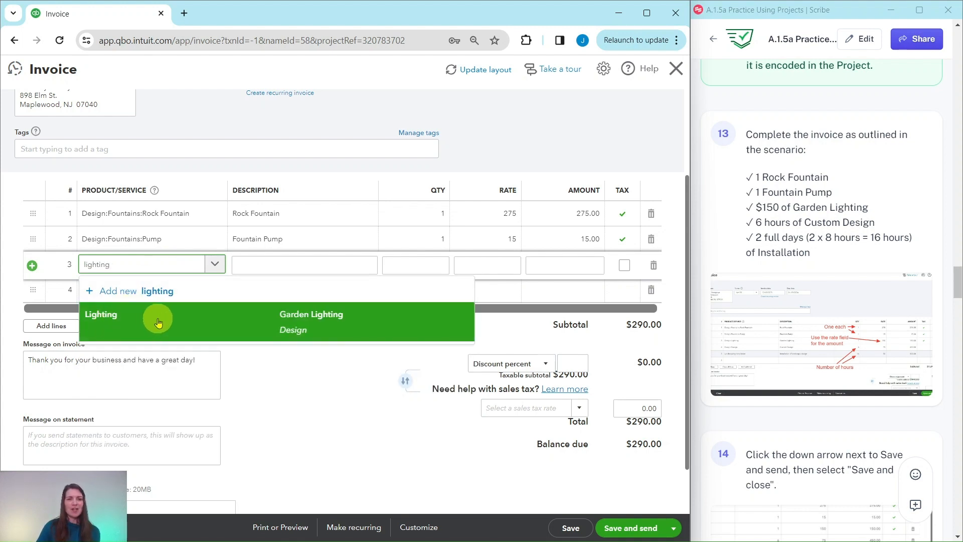
left_click(111, 319)
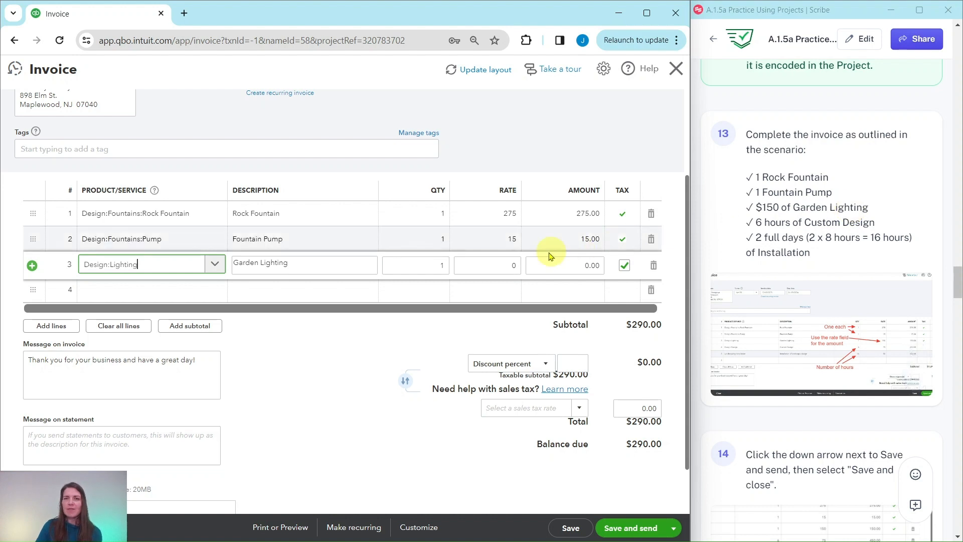
left_click(412, 261)
left_click(509, 266)
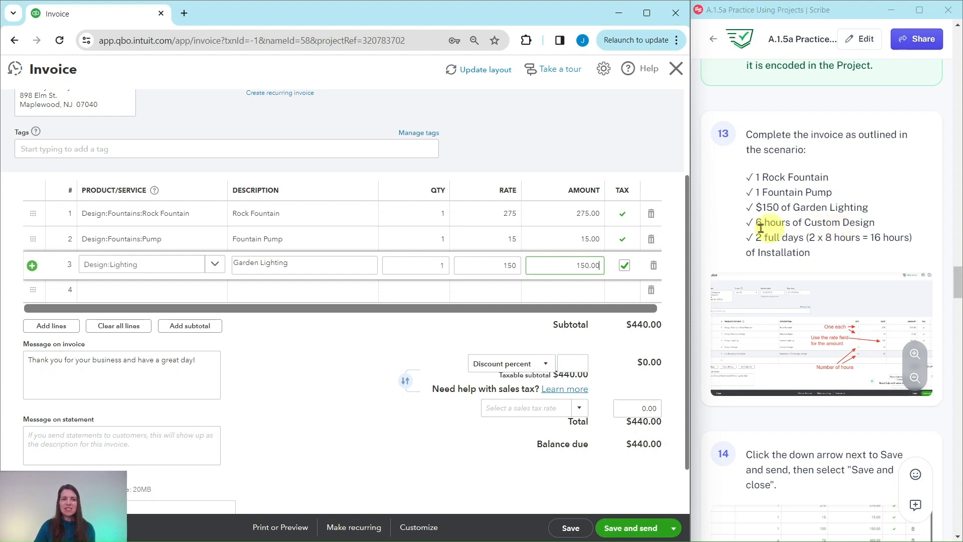
Add the Custom Design service as the fourth line item with a quantity of 6.
left_click(174, 291)
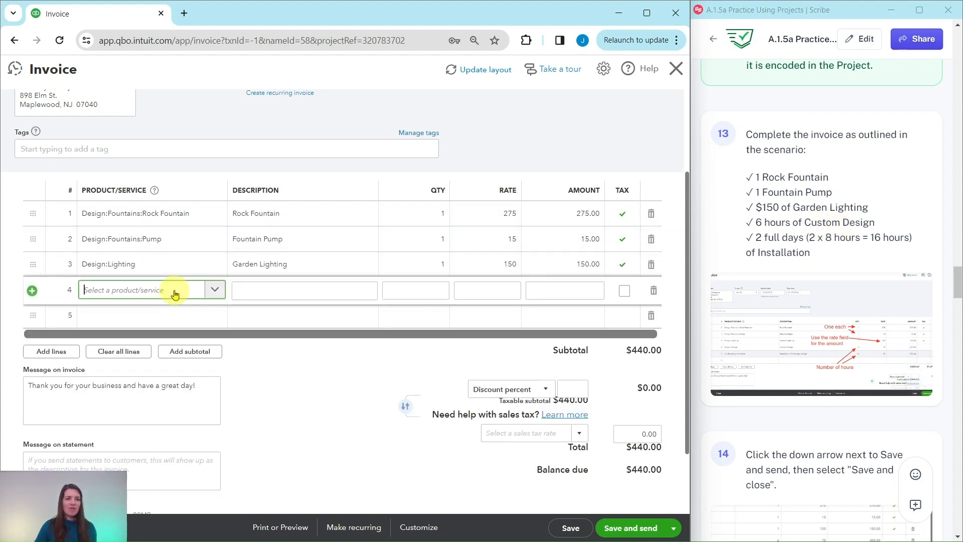
left_click(174, 295)
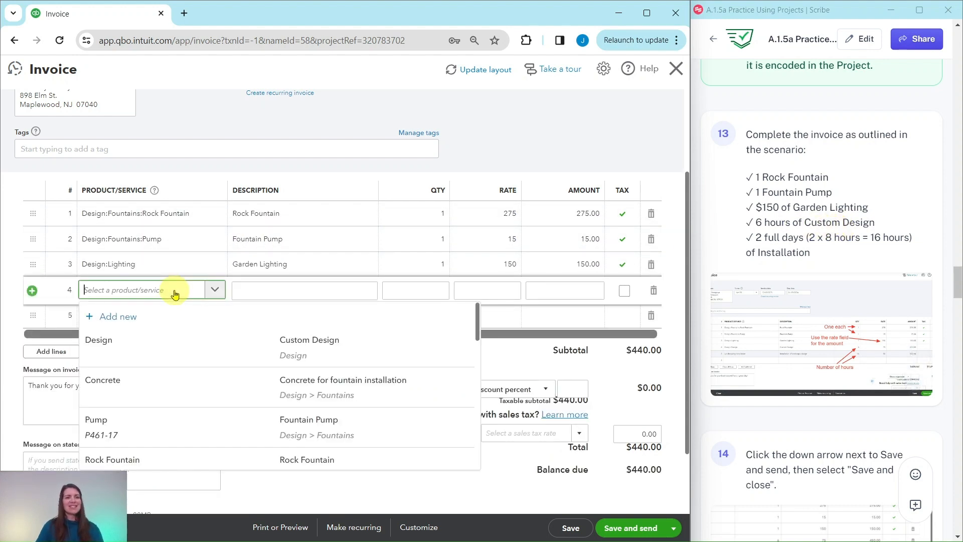
left_click(158, 350)
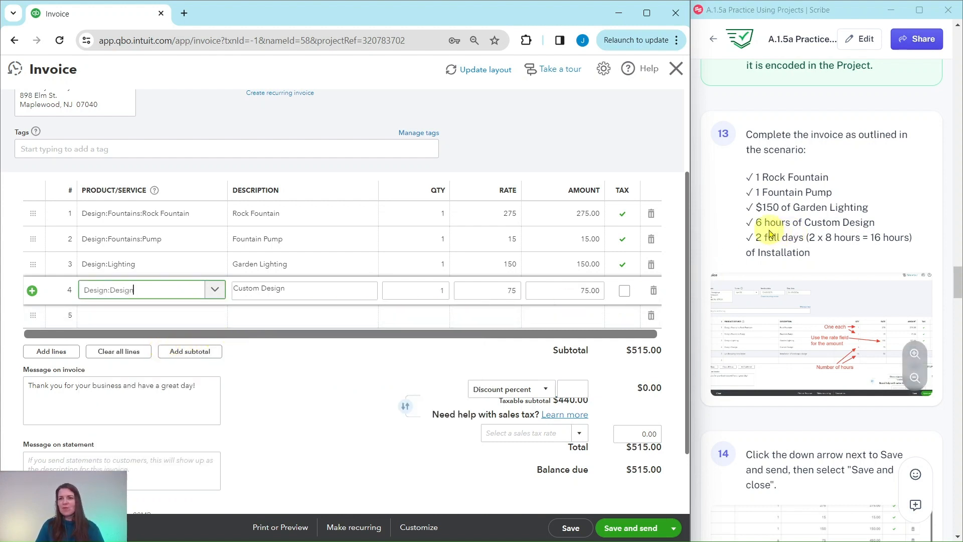
left_click(443, 292)
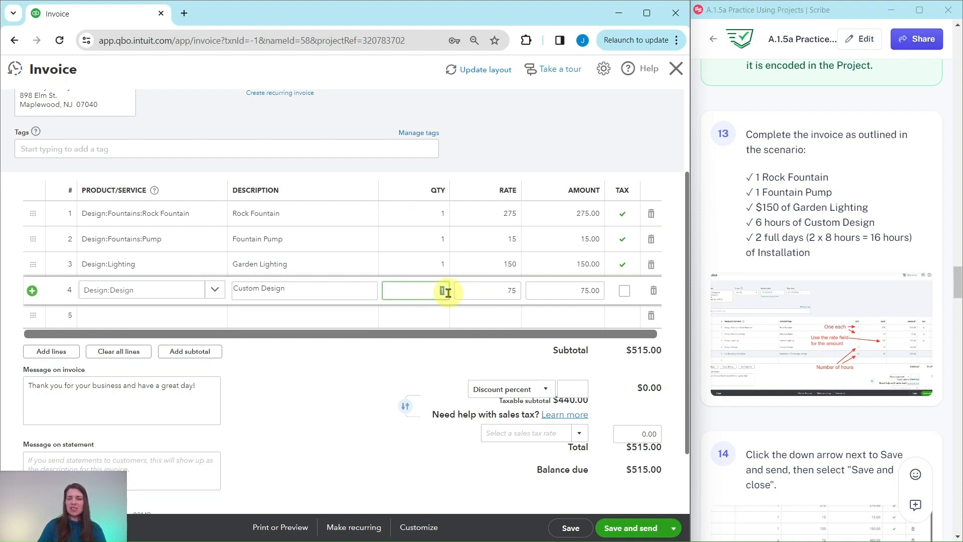
left_click(467, 290)
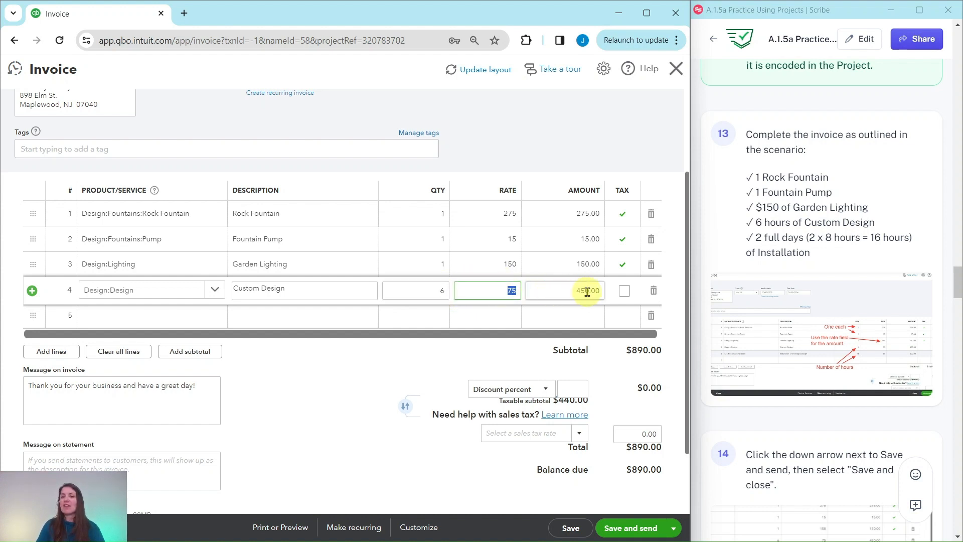
Add the landscaping Installation service as the fifth line item with a quantity of 16.
scroll(823, 301, "down", 1)
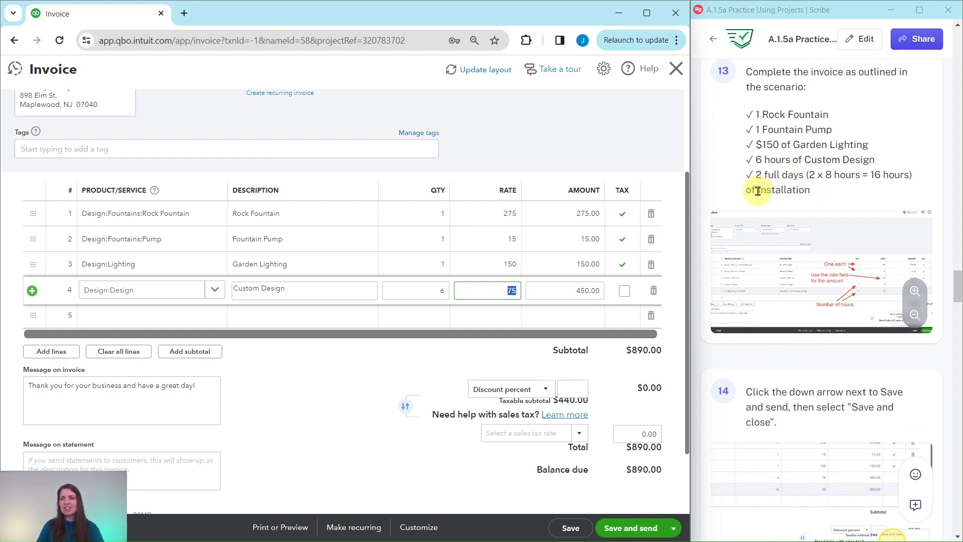
left_click(178, 323)
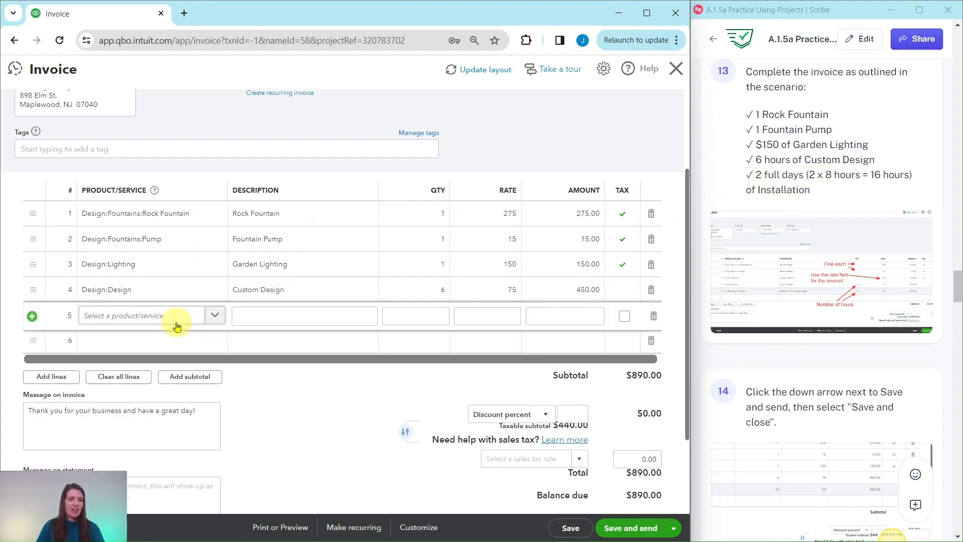
left_click(178, 322)
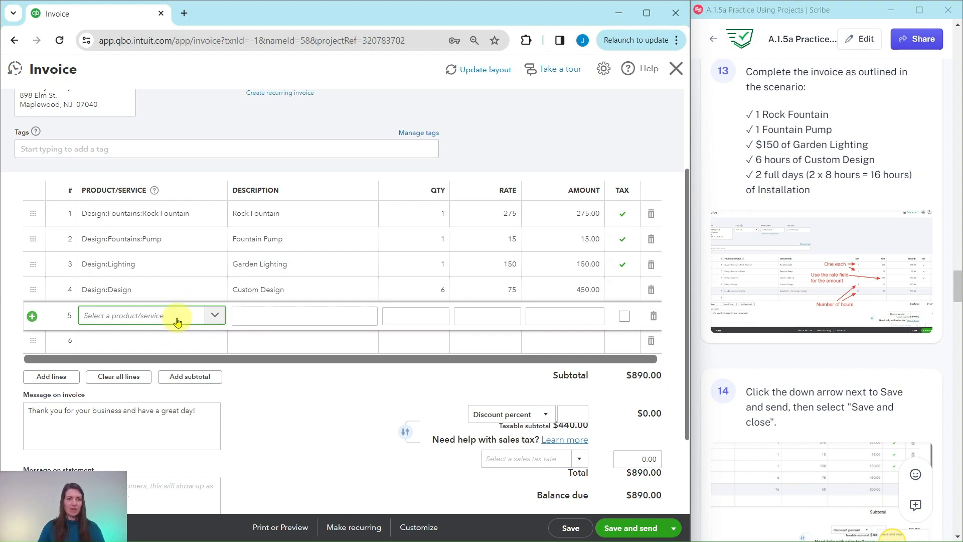
left_click(178, 322)
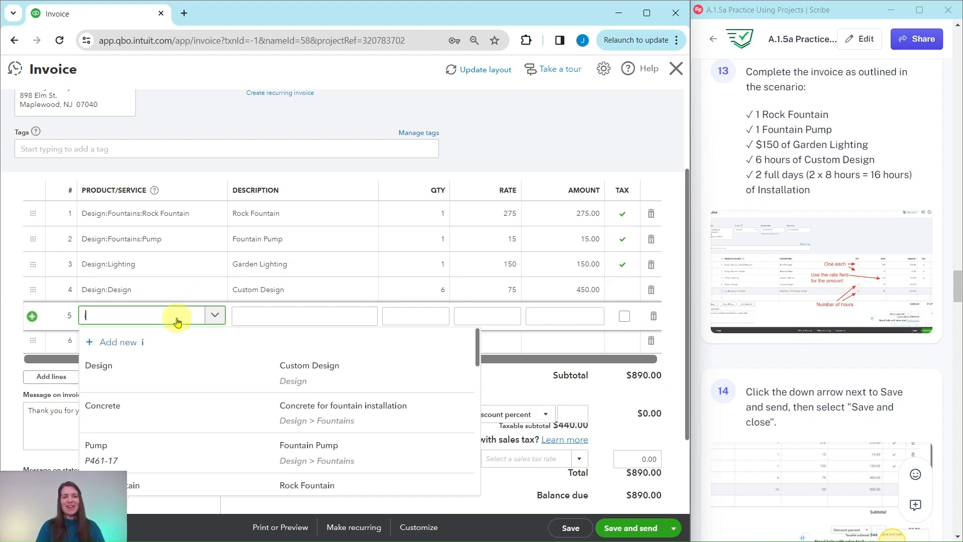
type("install")
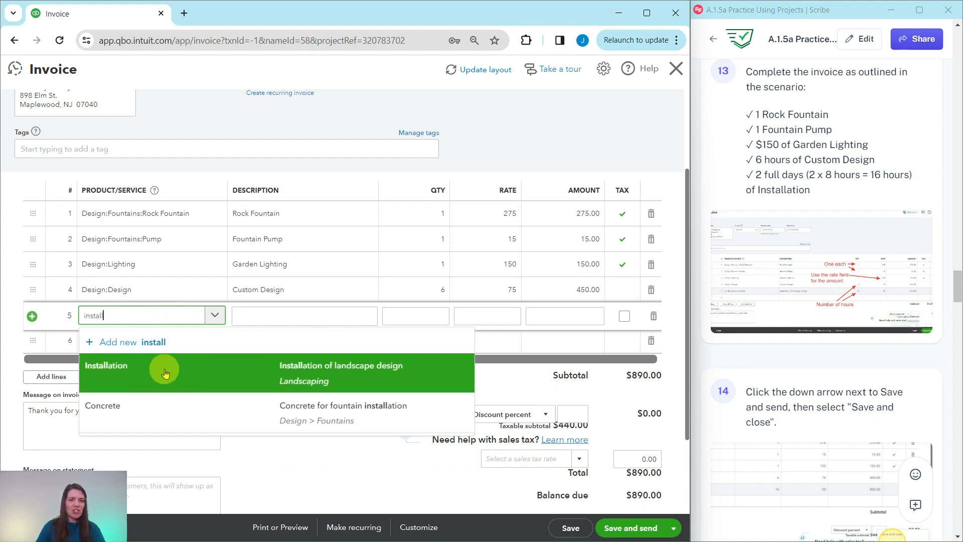
left_click(121, 370)
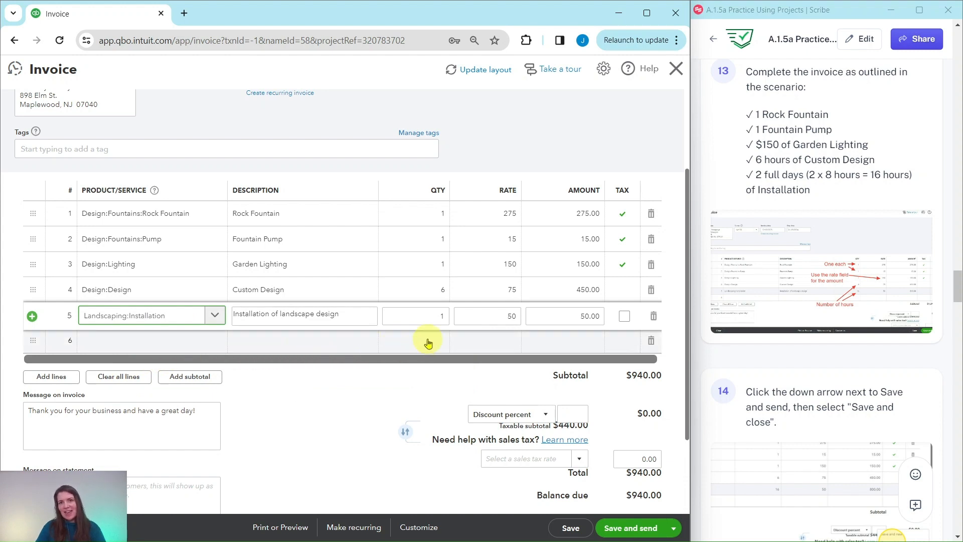
left_click(498, 311)
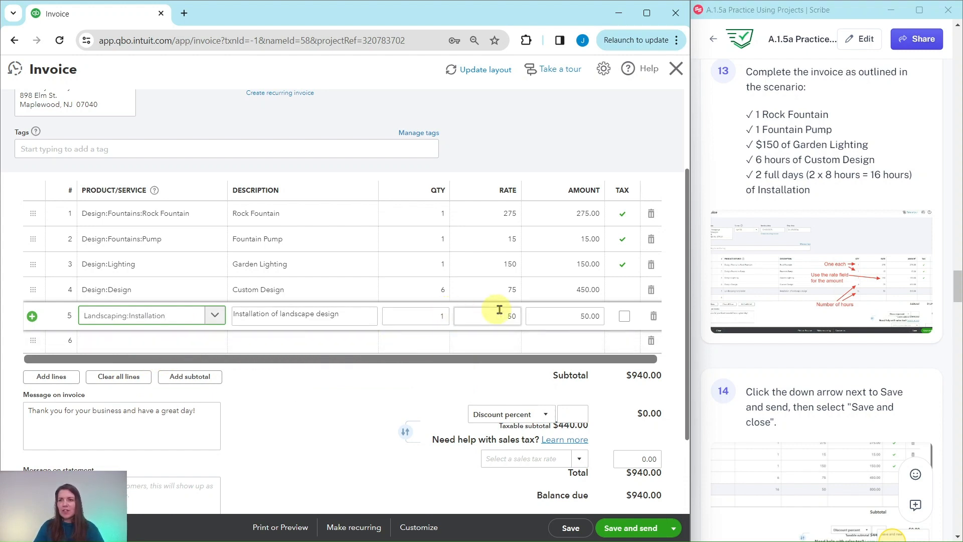
left_click(442, 317)
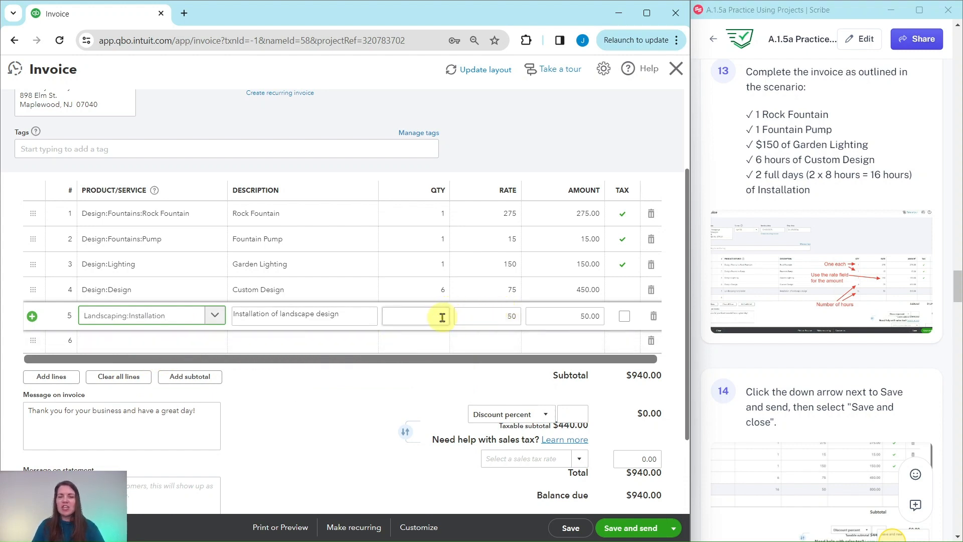
left_click(442, 317)
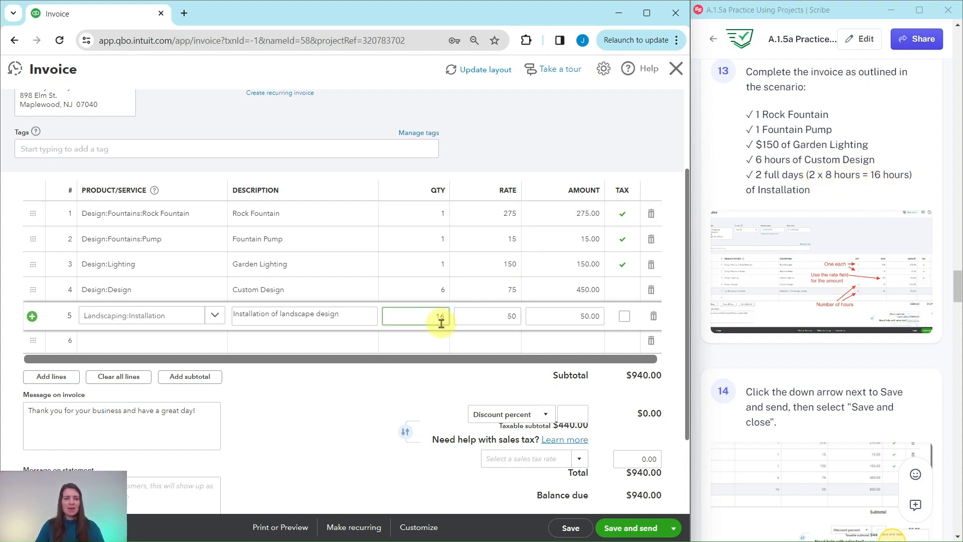
key("Tab")
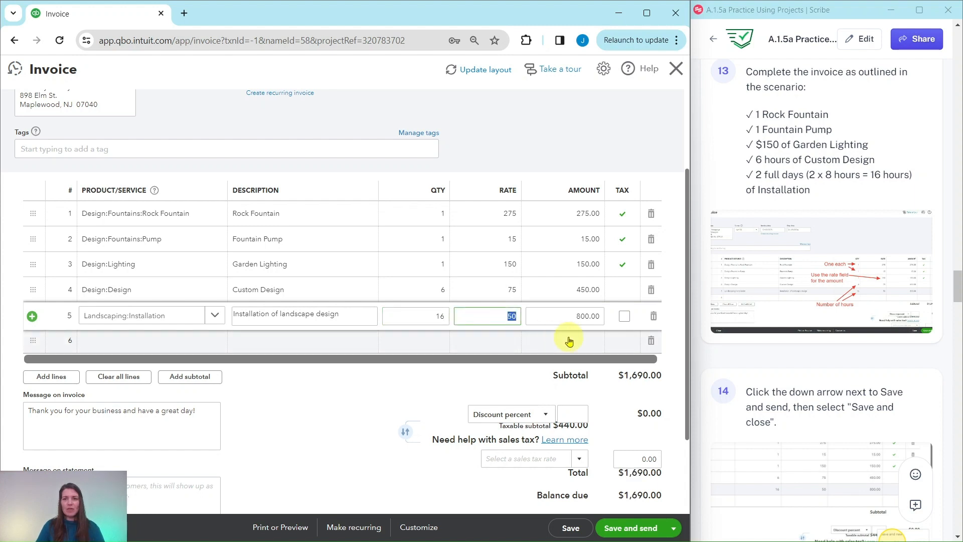
Consult the guide's next instruction, then save and close the completed invoice without sending it.
scroll(617, 337, "down", 1)
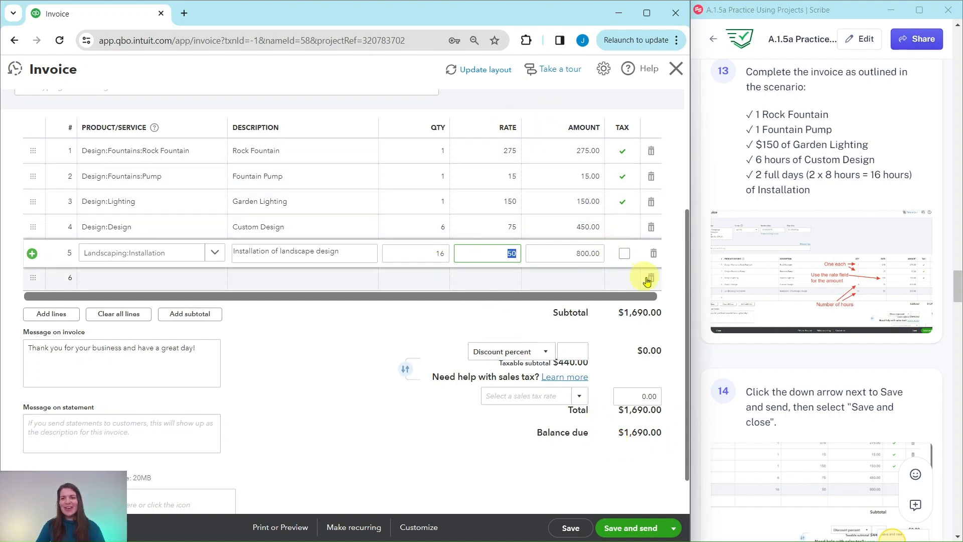
scroll(738, 308, "down", 4)
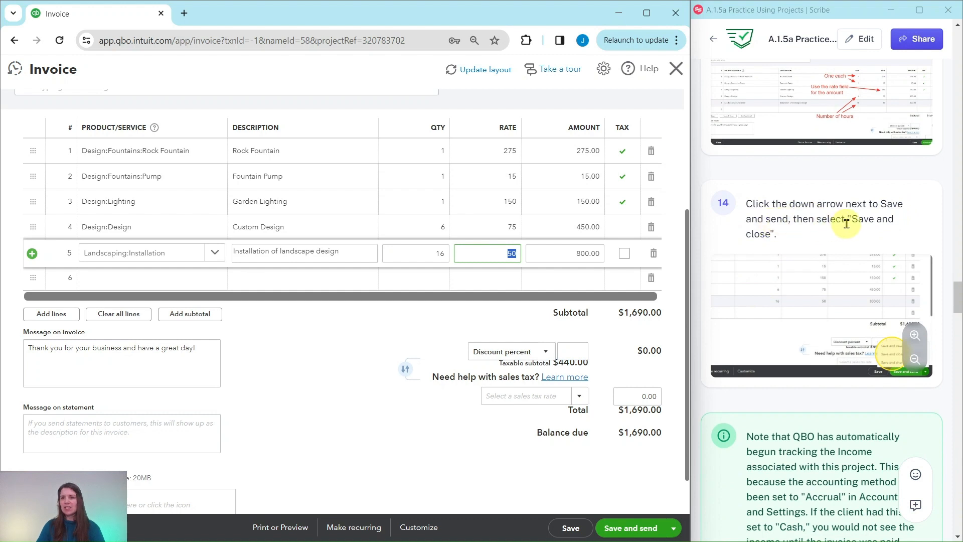
left_click(674, 531)
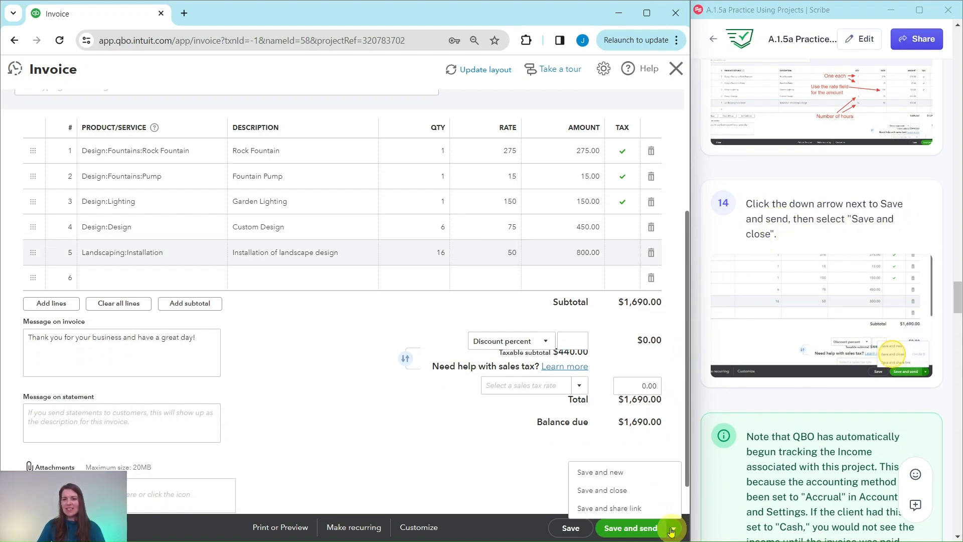
left_click(601, 492)
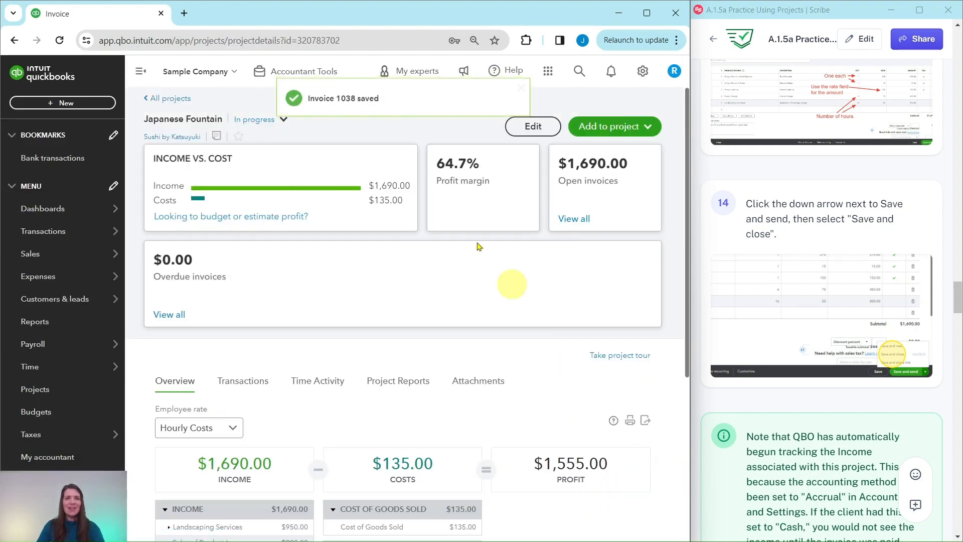
Read the guide's notes on accrual income and inventory cost tracking, and compare them with the project's income and cost breakdown.
scroll(801, 211, "down", 6)
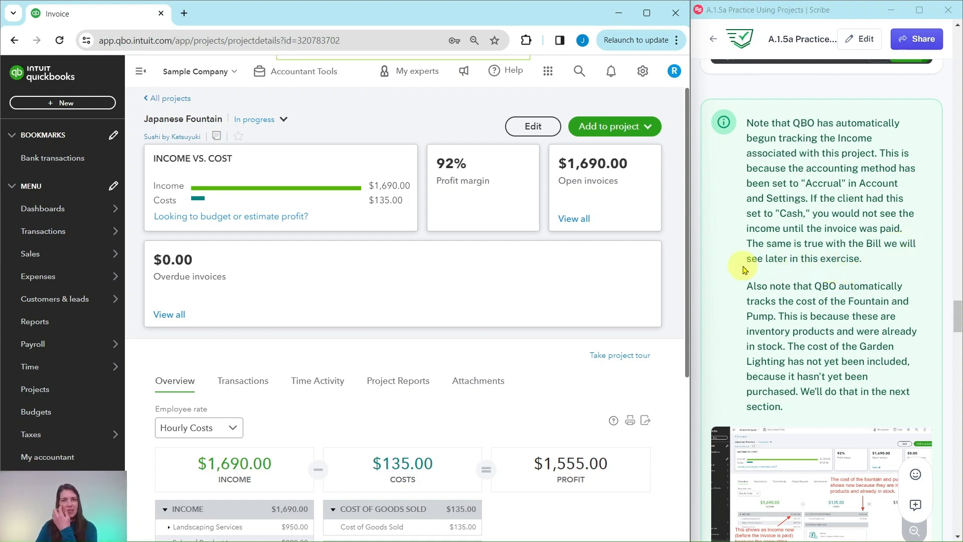
scroll(830, 253, "down", 3)
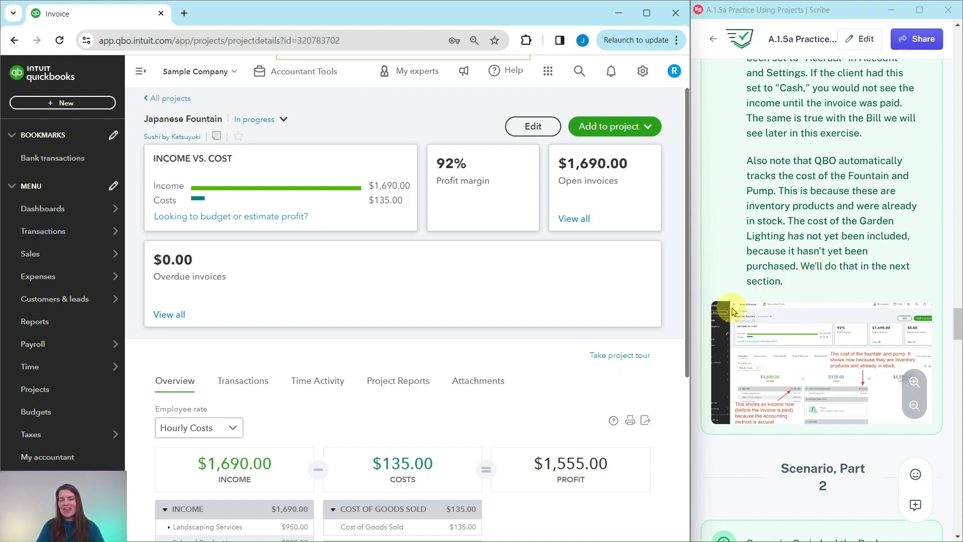
scroll(554, 341, "down", 4)
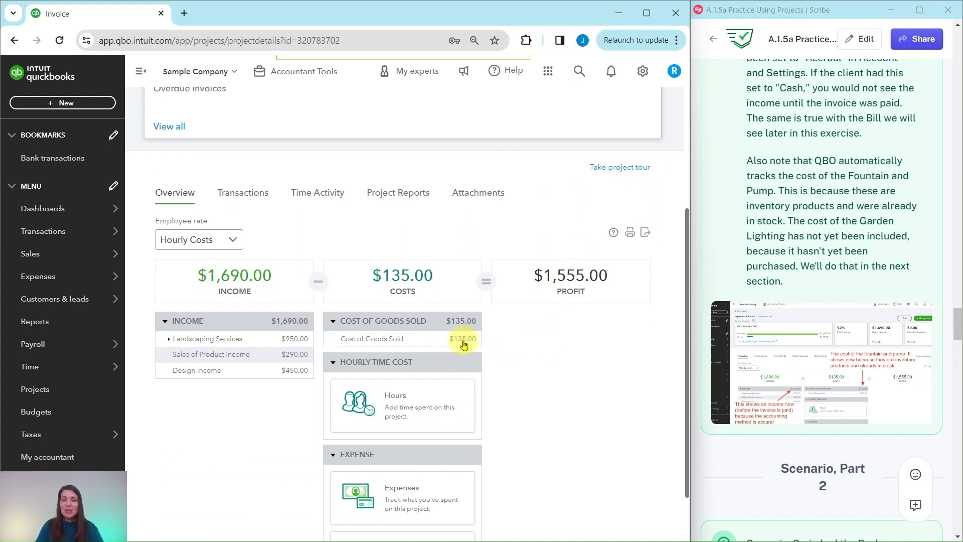
scroll(504, 344, "up", 3)
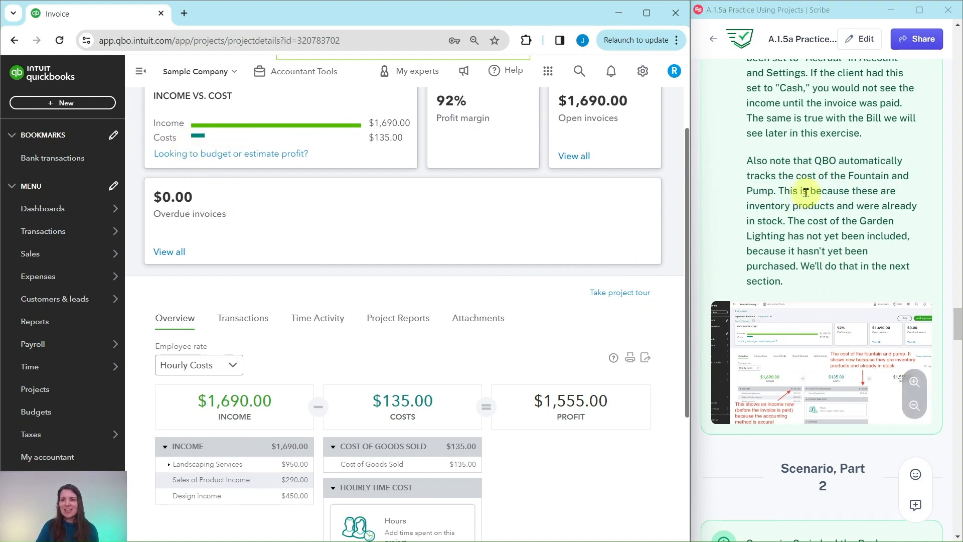
Read the guide's Part 2 scenario and its first instruction, then start a new expense.
scroll(801, 181, "down", 6)
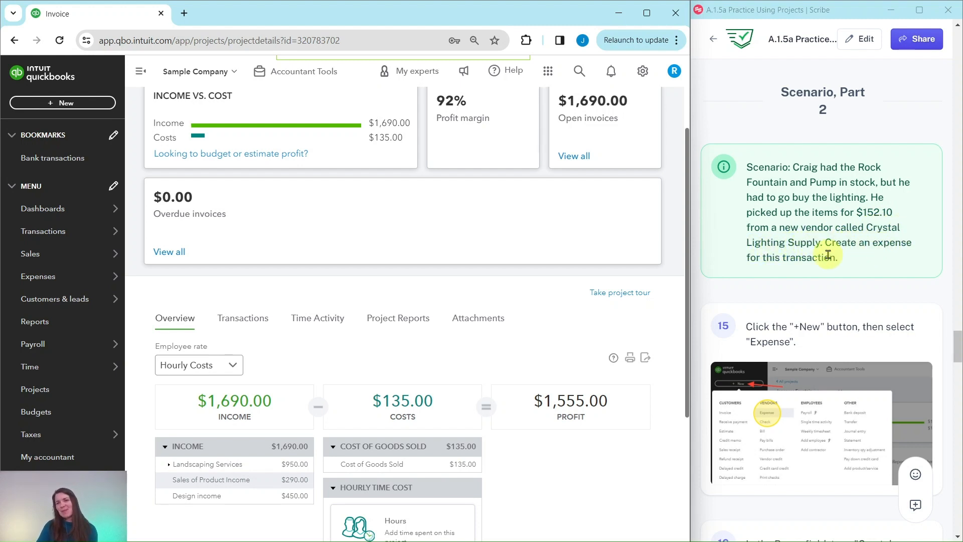
scroll(802, 240, "down", 3)
scroll(795, 227, "down", 1)
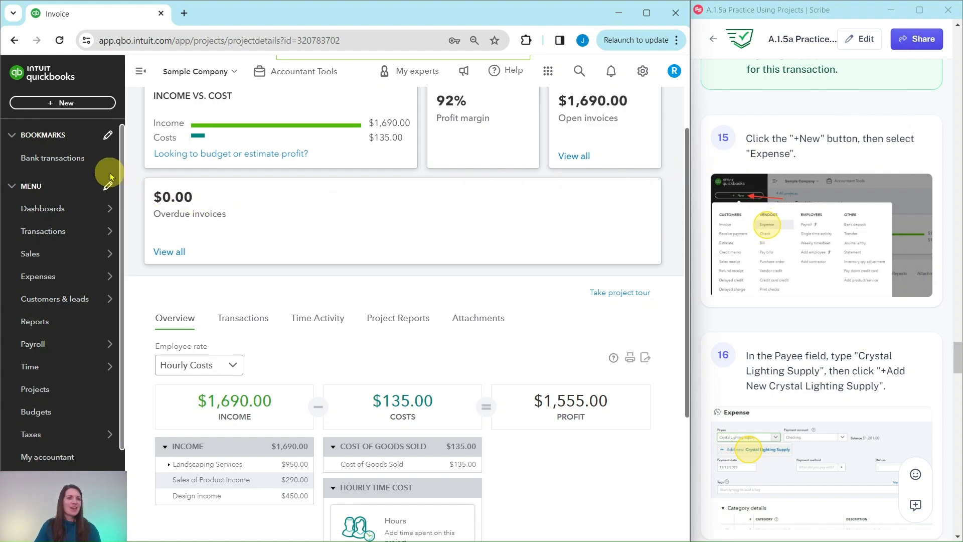
left_click(69, 108)
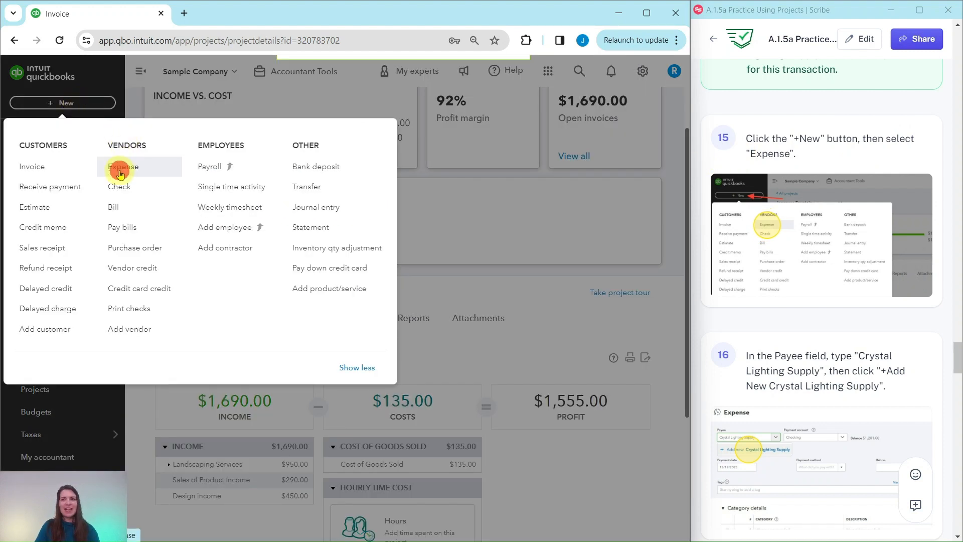
left_click(120, 173)
Enter Crystal Lighting Supply, copied from the guide, as the expense's payee and save it as a new vendor.
scroll(820, 221, "down", 4)
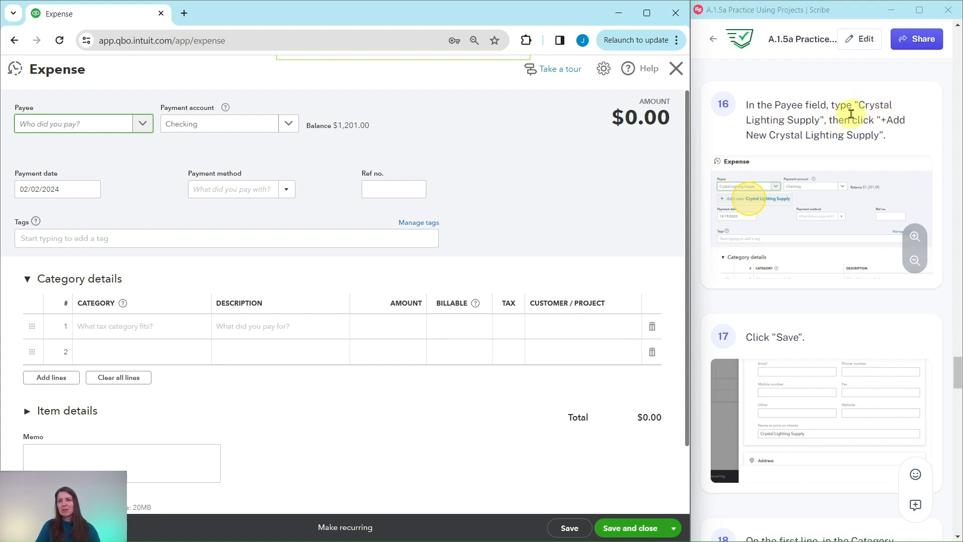
left_click_drag(859, 104, 821, 119)
key("ctrl+c")
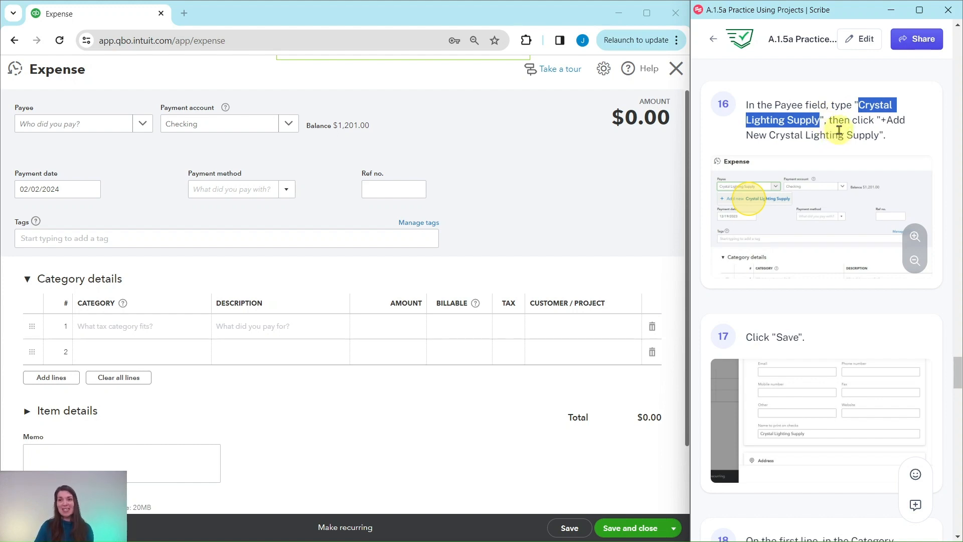
left_click(49, 129)
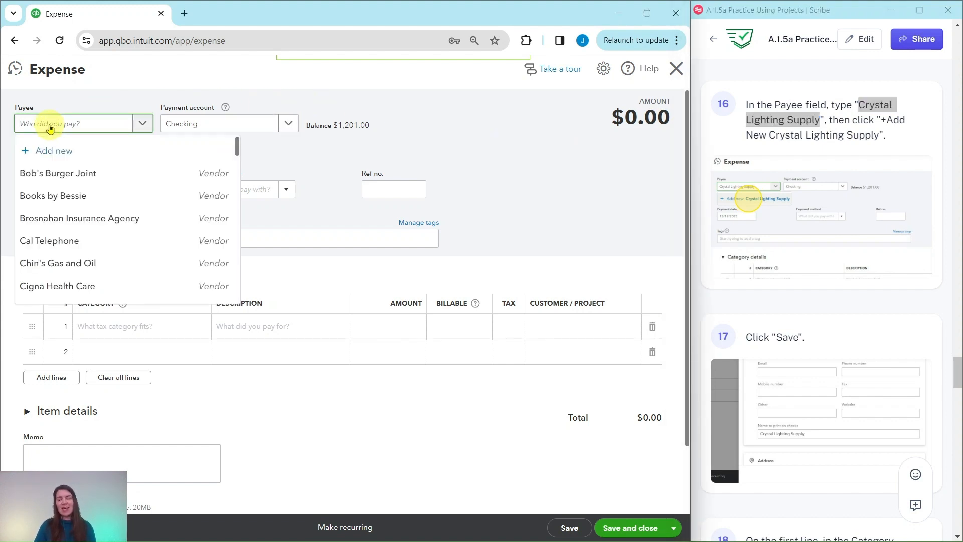
key("ctrl+v")
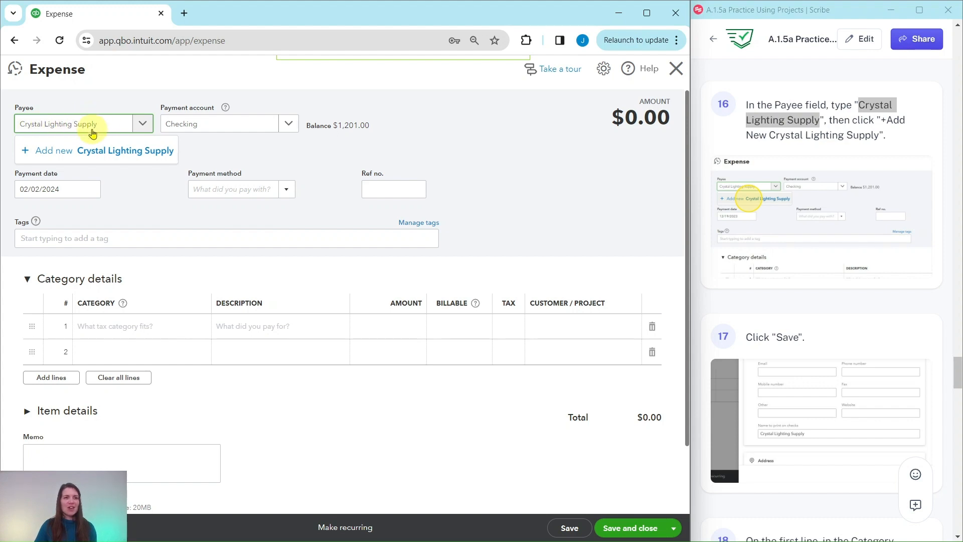
left_click(60, 154)
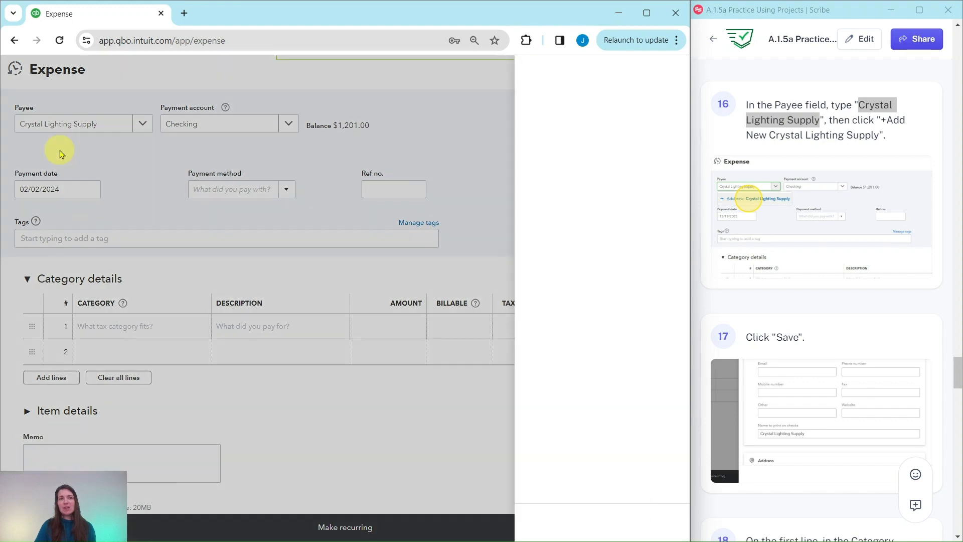
scroll(792, 164, "down", 1)
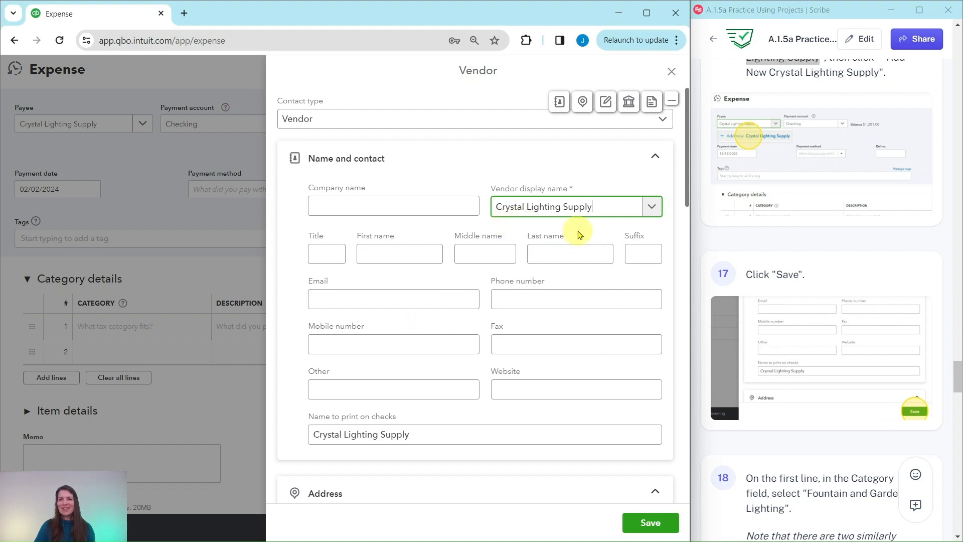
left_click(650, 523)
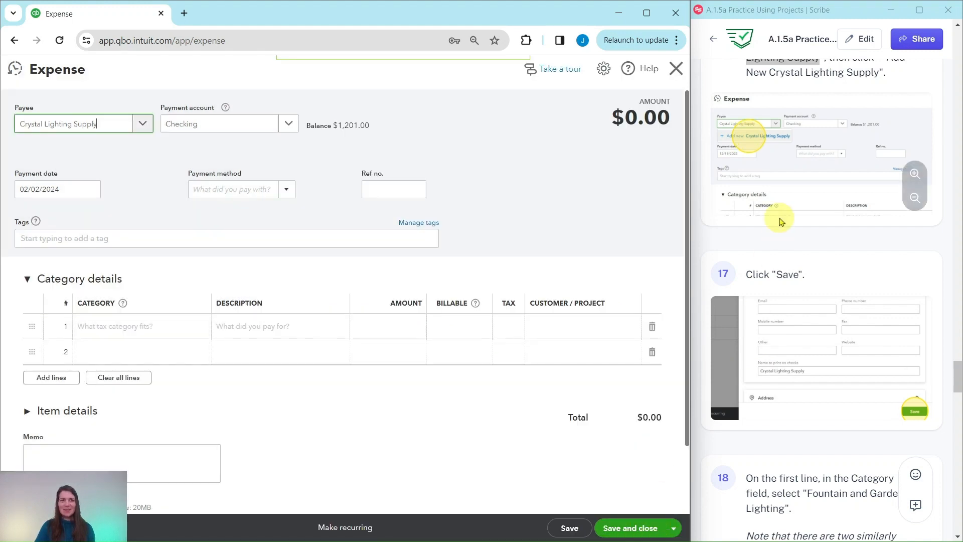
Set the first expense line's category to Fountain and Garden Lighting, the sub-account of Job Materials under Job Expenses, as the guide instructs.
scroll(785, 223, "down", 1)
scroll(785, 223, "down", 6)
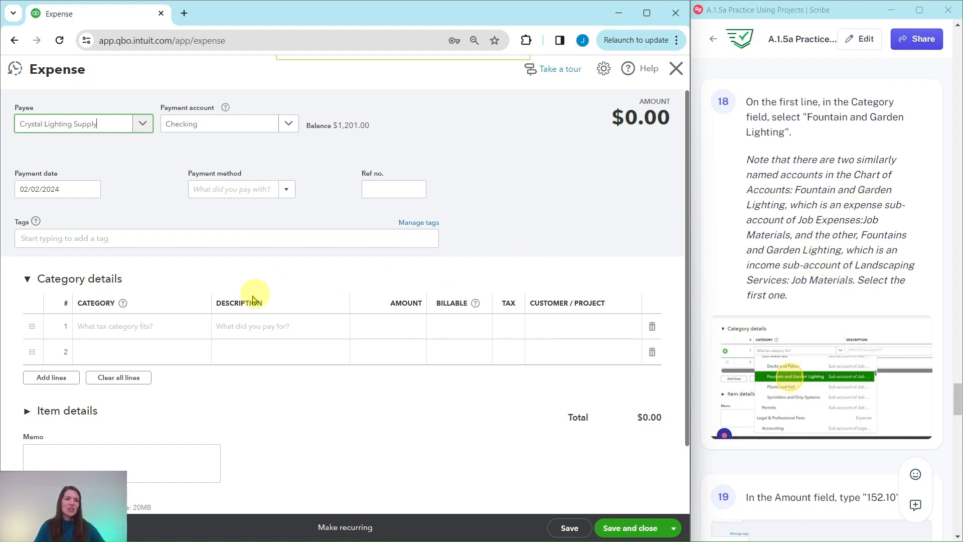
left_click(109, 328)
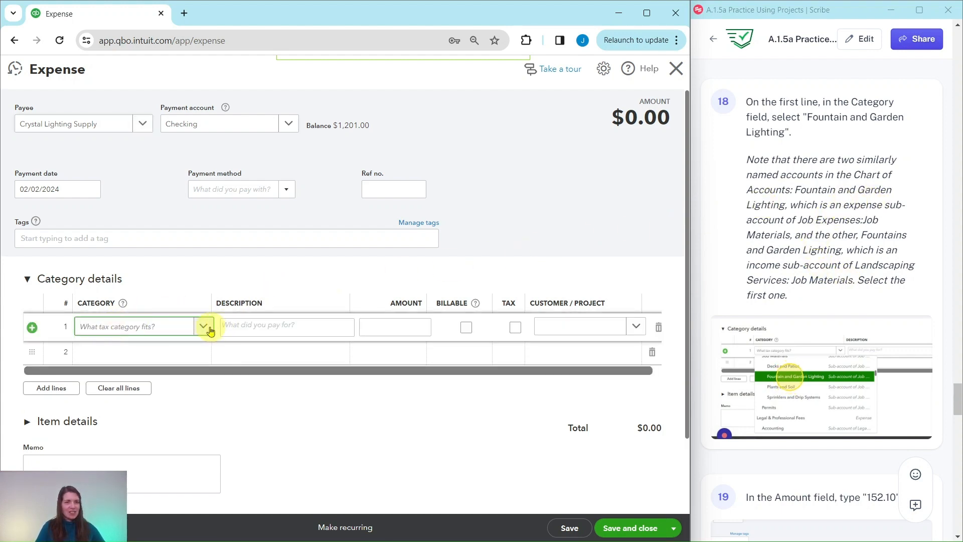
left_click(210, 328)
scroll(224, 366, "down", 3)
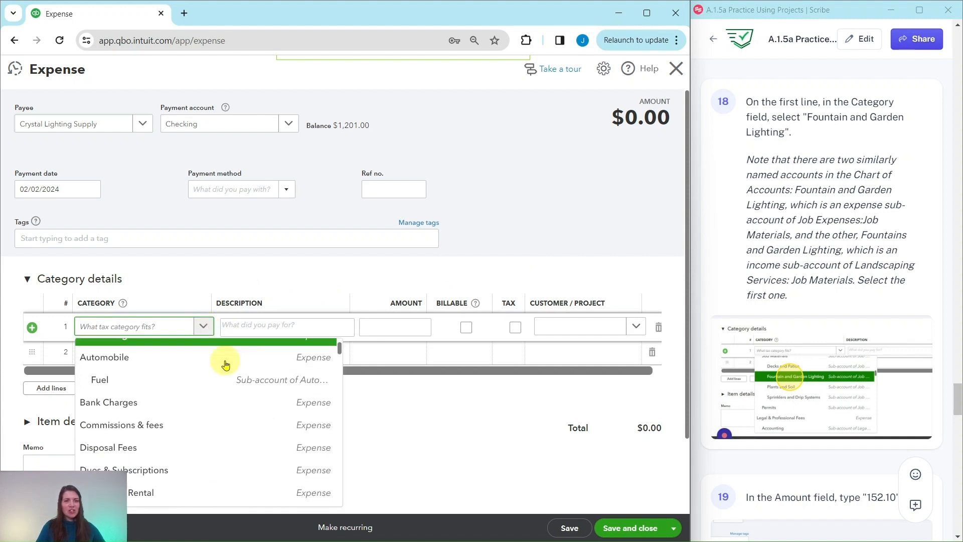
scroll(484, 380, "down", 2)
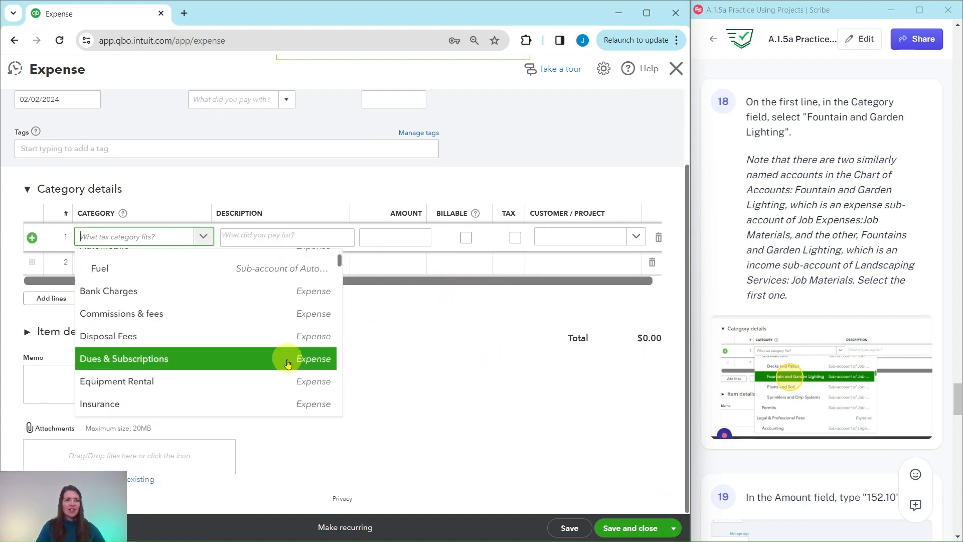
scroll(268, 321, "down", 4)
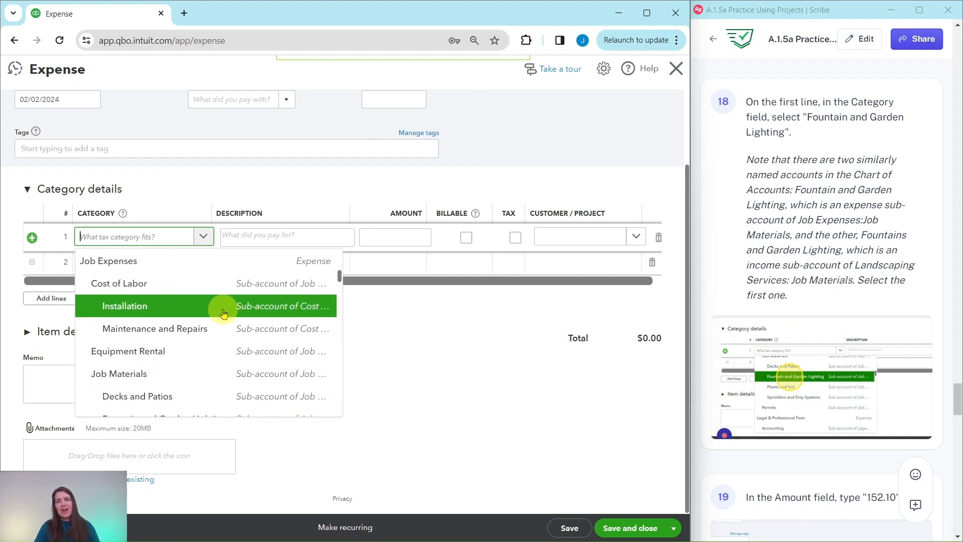
scroll(223, 314, "down", 2)
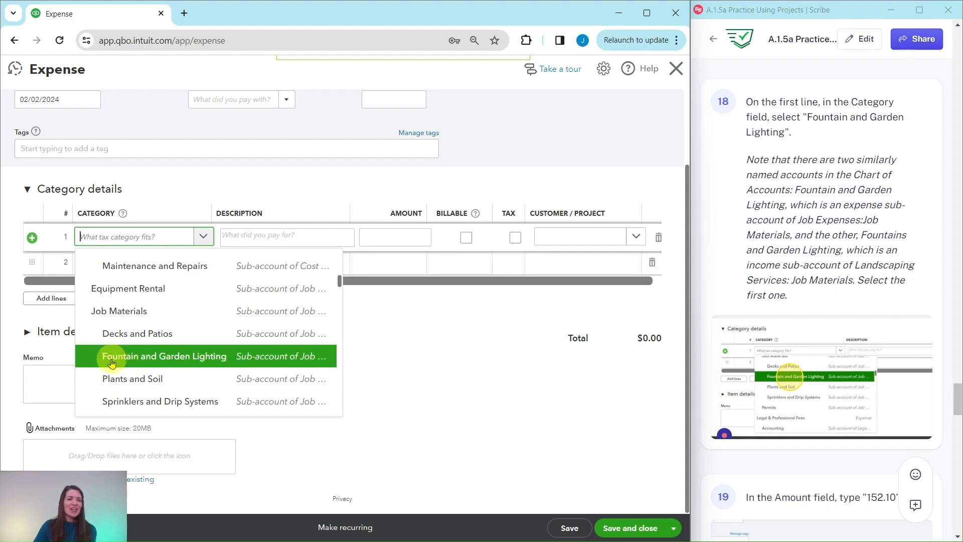
left_click(173, 358)
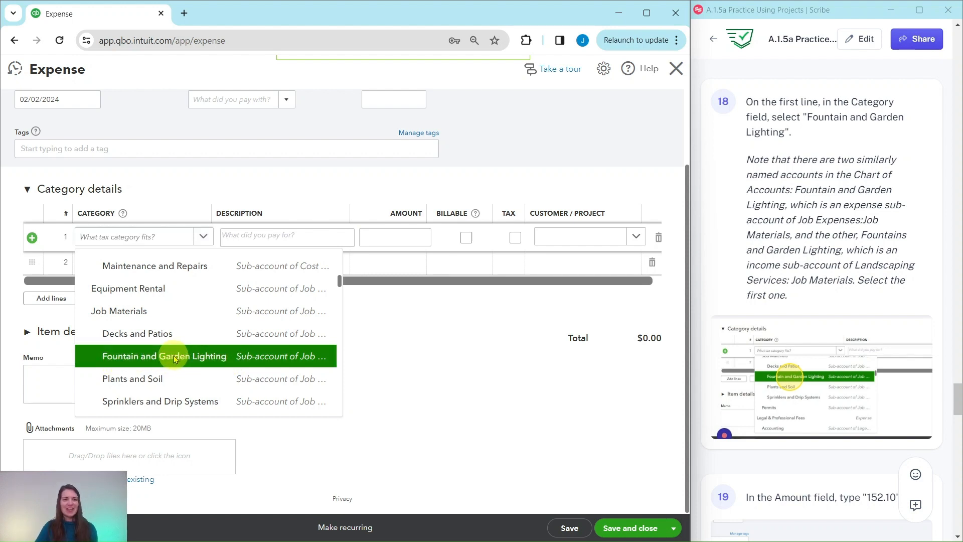
Consult the guide's next instruction and set the first expense line's amount to 152.10.
scroll(766, 336, "down", 4)
scroll(766, 336, "down", 2)
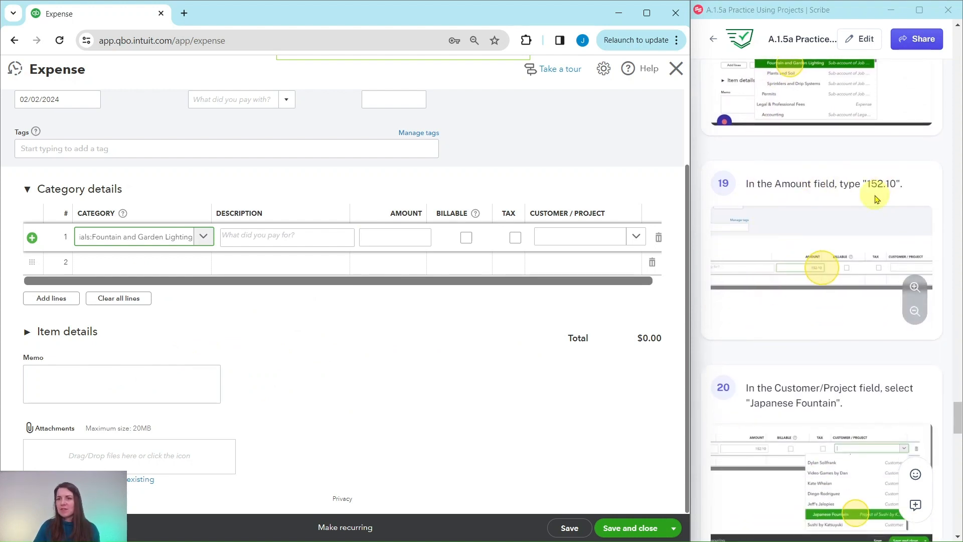
left_click(405, 240)
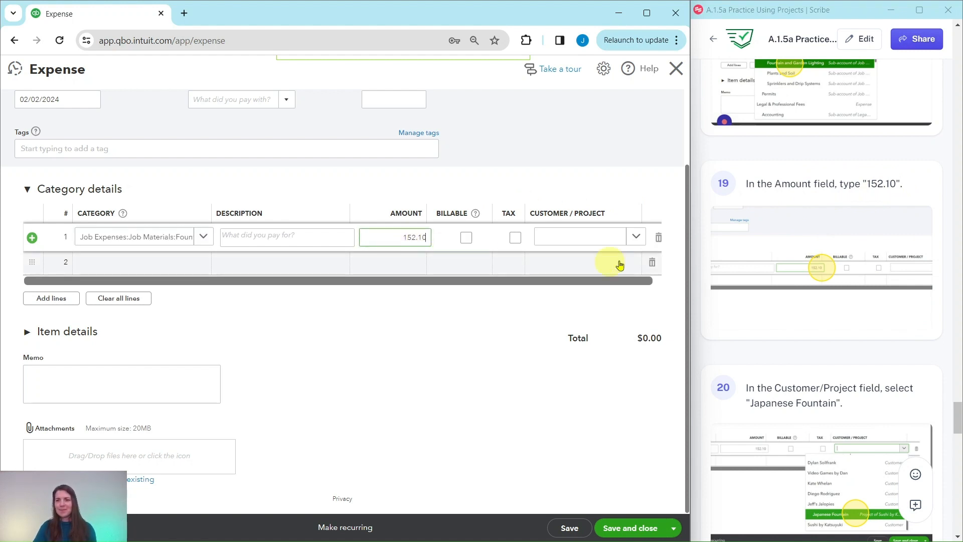
Assign the first expense line to the Japanese Fountain project of Sushi by Katsuyuki.
scroll(813, 266, "down", 3)
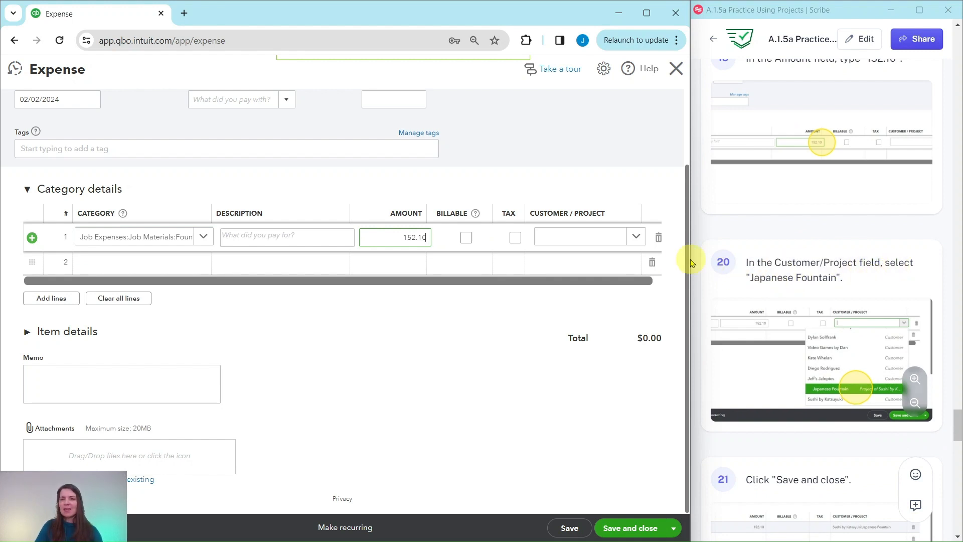
left_click(636, 243)
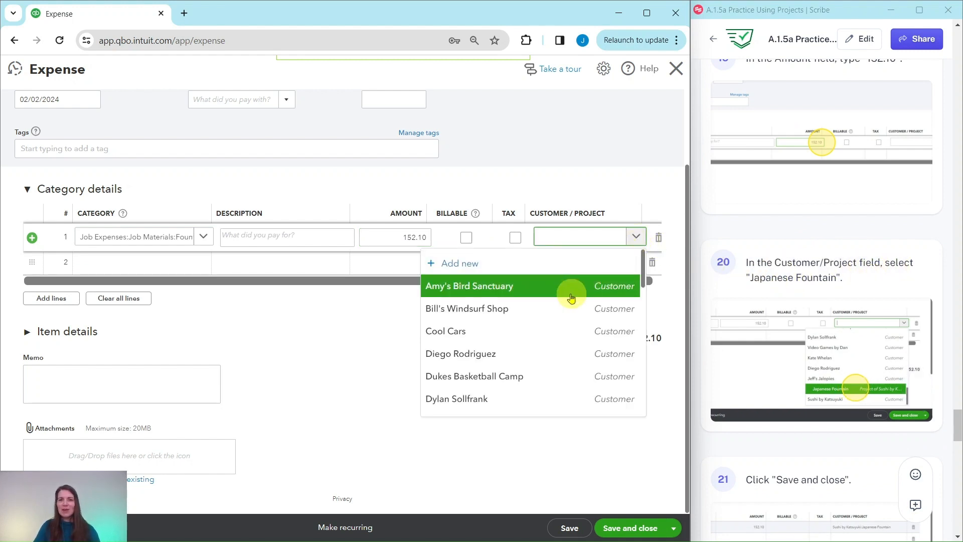
scroll(570, 297, "down", 3)
scroll(564, 298, "down", 6)
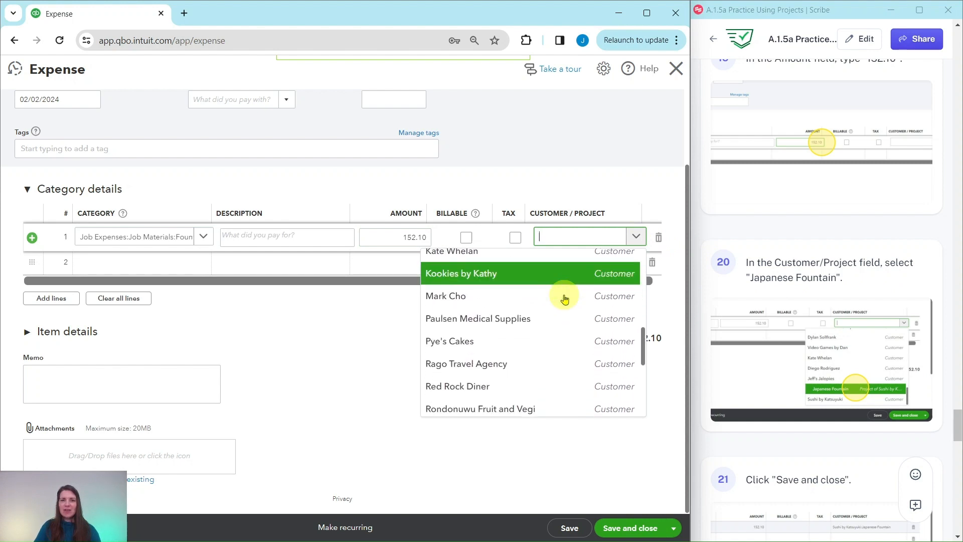
scroll(517, 308, "down", 2)
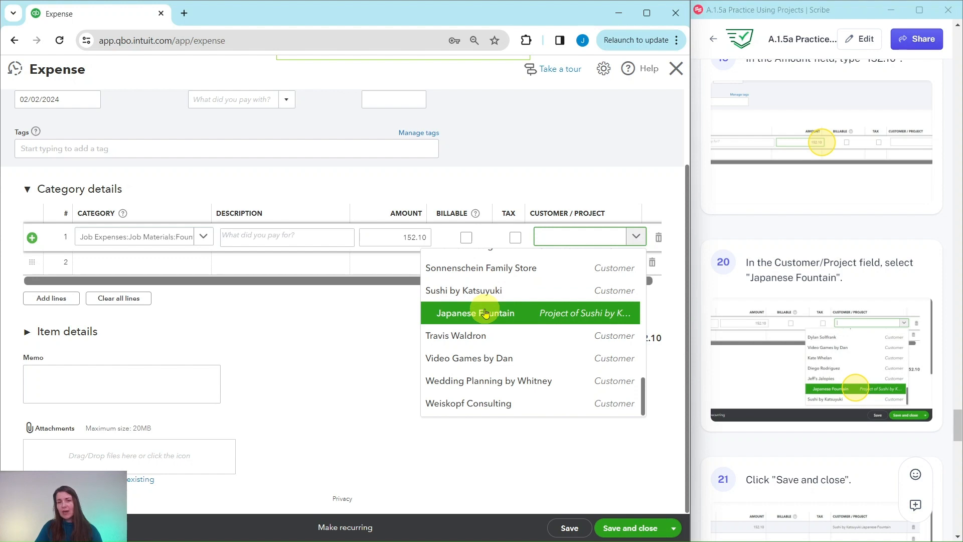
left_click(485, 312)
Check the guide's next instruction, then save and close the Crystal Lighting Supply expense.
scroll(856, 301, "down", 3)
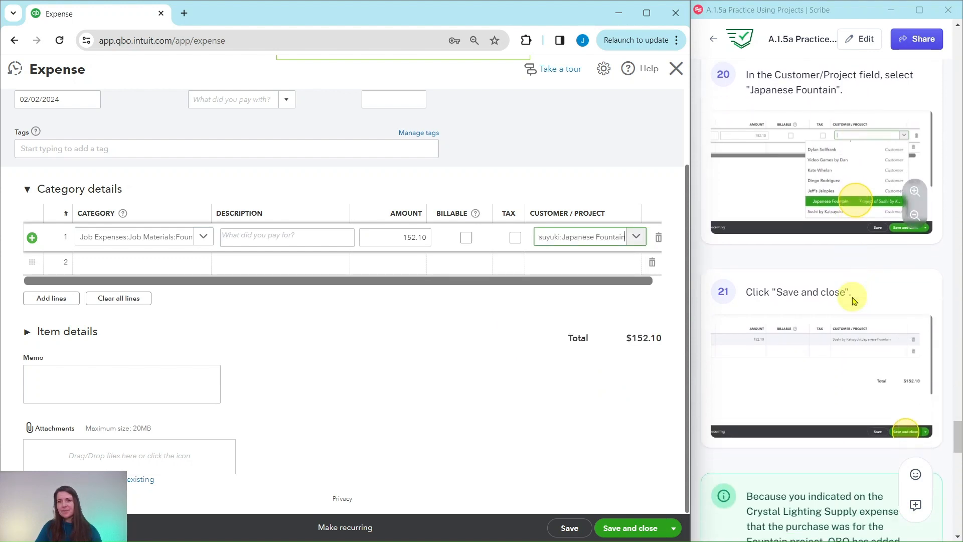
scroll(854, 300, "down", 3)
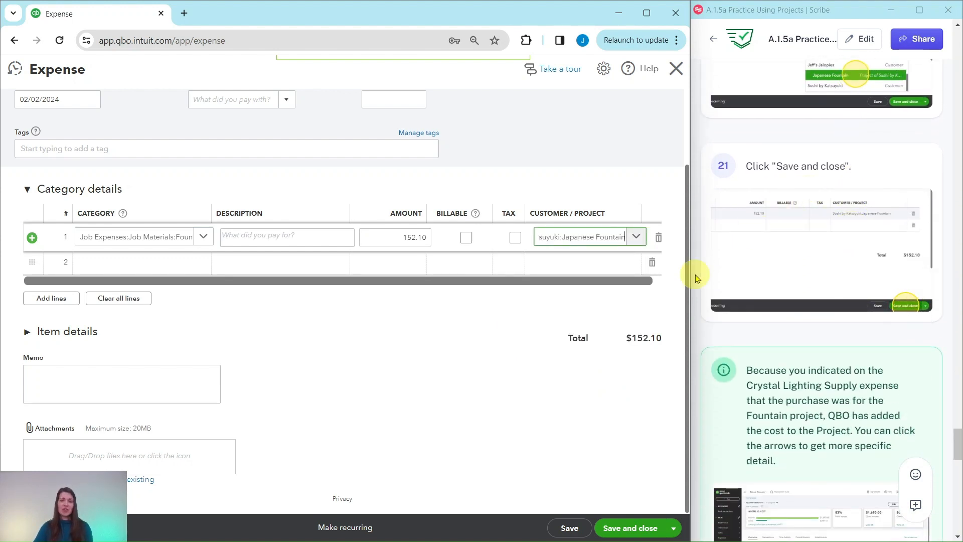
left_click(635, 531)
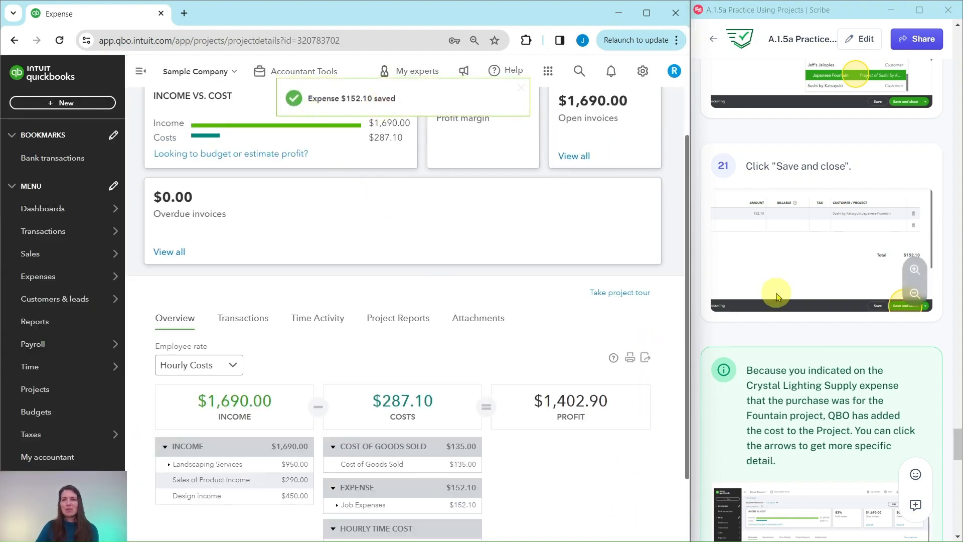
Read the guide's note on project costs and expand Job Expenses and Job Materials in the project overview to examine the expense detail.
scroll(832, 291, "down", 5)
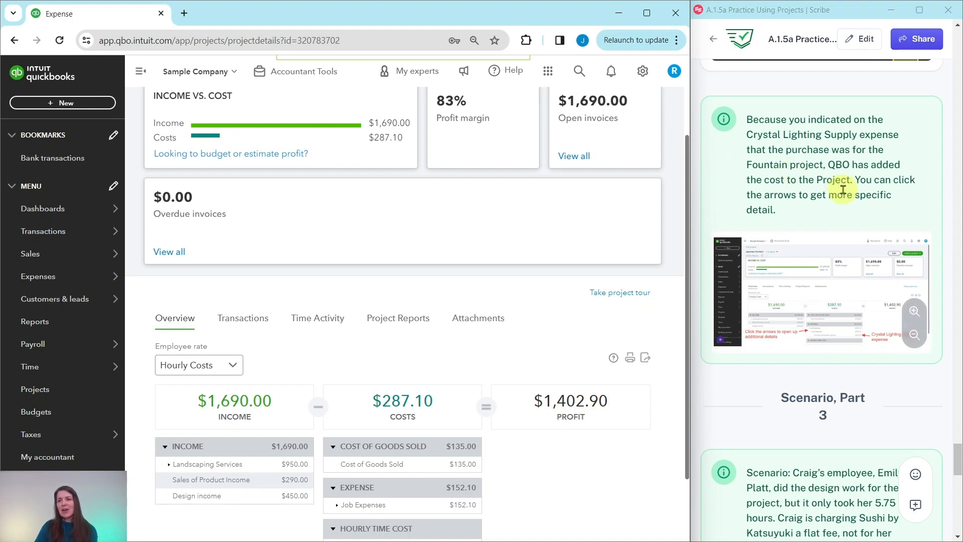
scroll(581, 358, "down", 2)
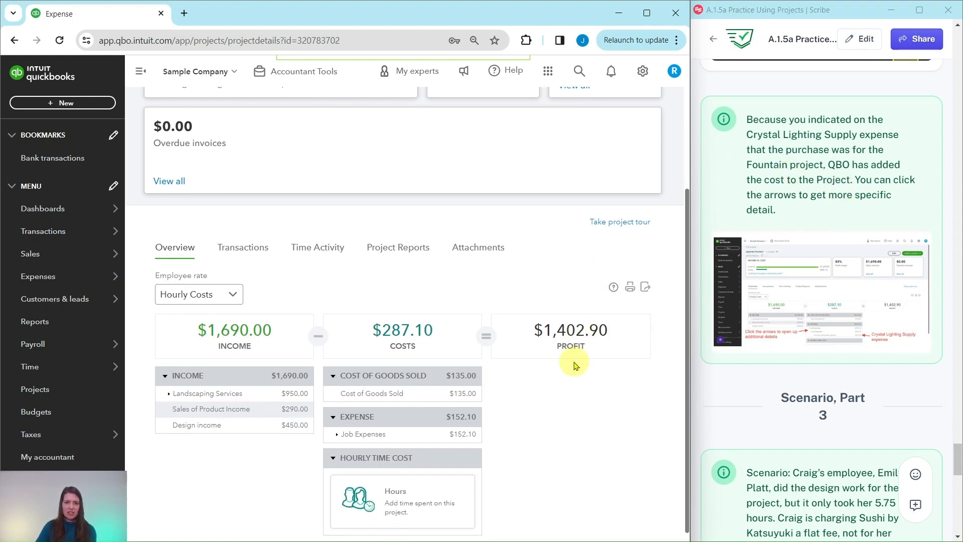
left_click(337, 424)
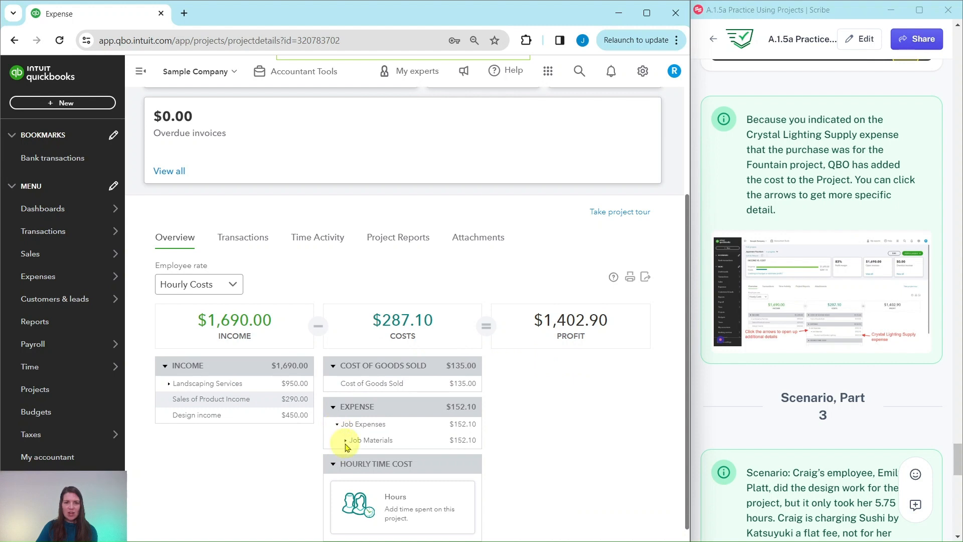
left_click(345, 441)
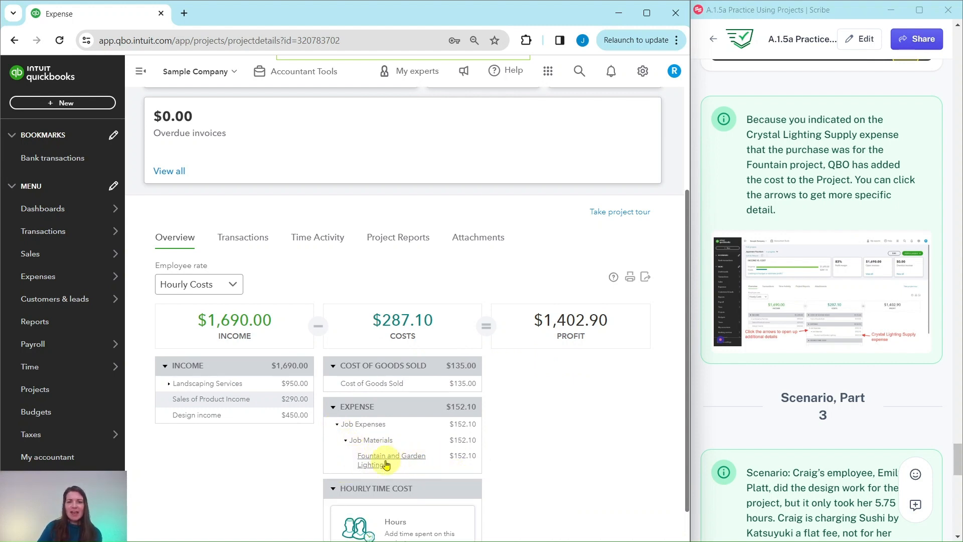
scroll(482, 432, "down", 1)
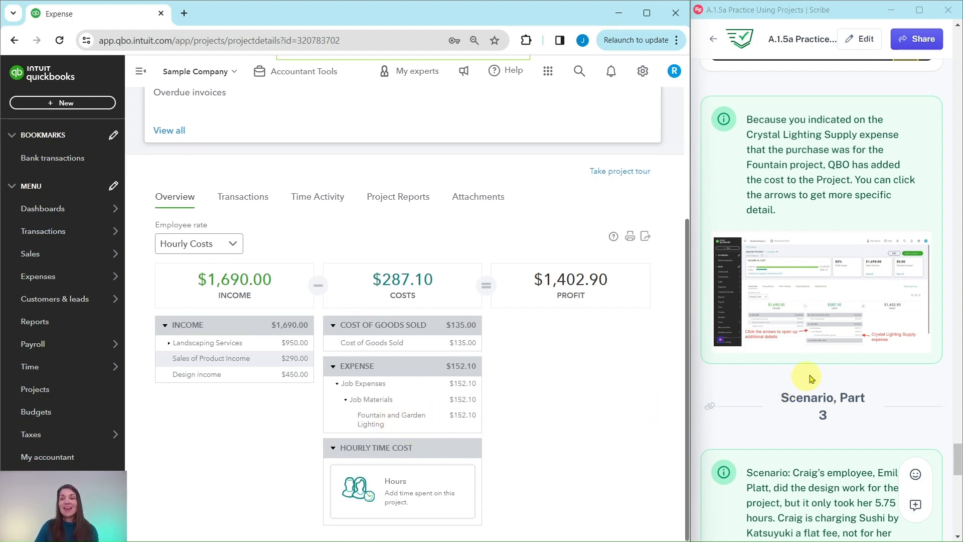
Read Scenario, Part 3 in the guide and return from the Japanese Fountain project to the list of all projects.
scroll(811, 379, "down", 5)
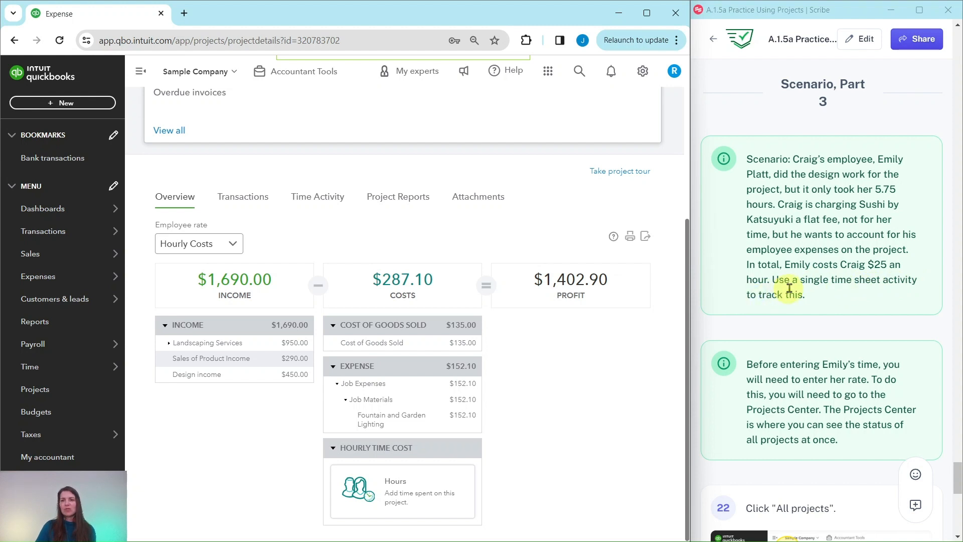
scroll(787, 286, "down", 4)
scroll(784, 257, "down", 1)
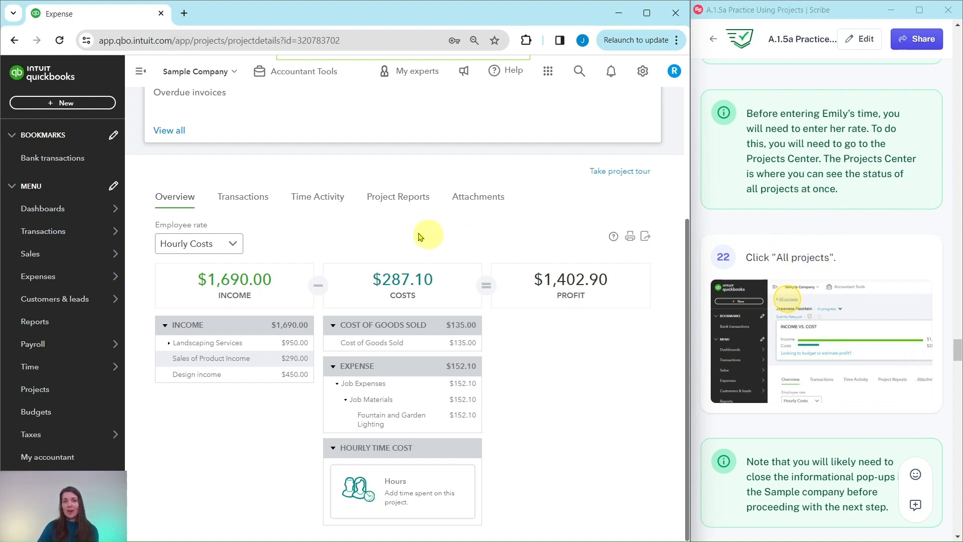
scroll(351, 232, "up", 4)
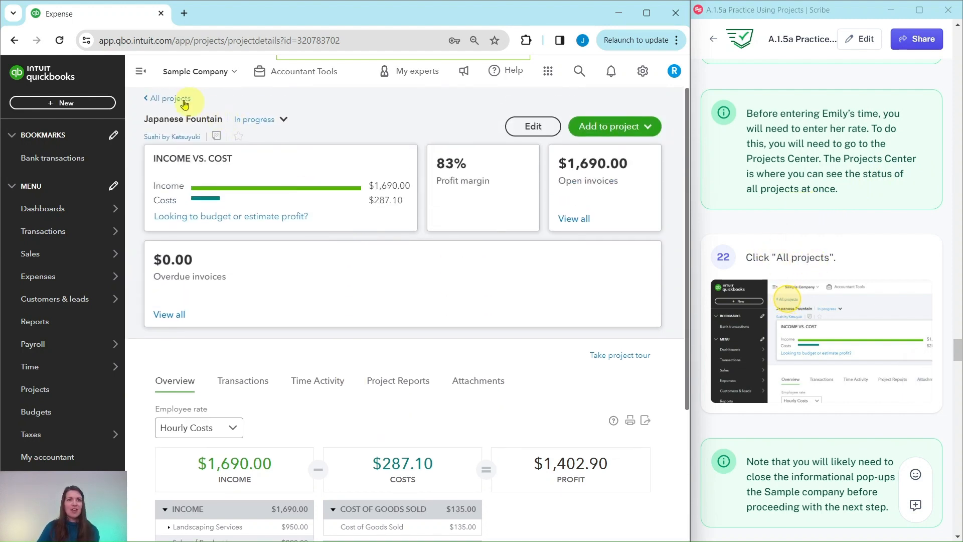
left_click(164, 100)
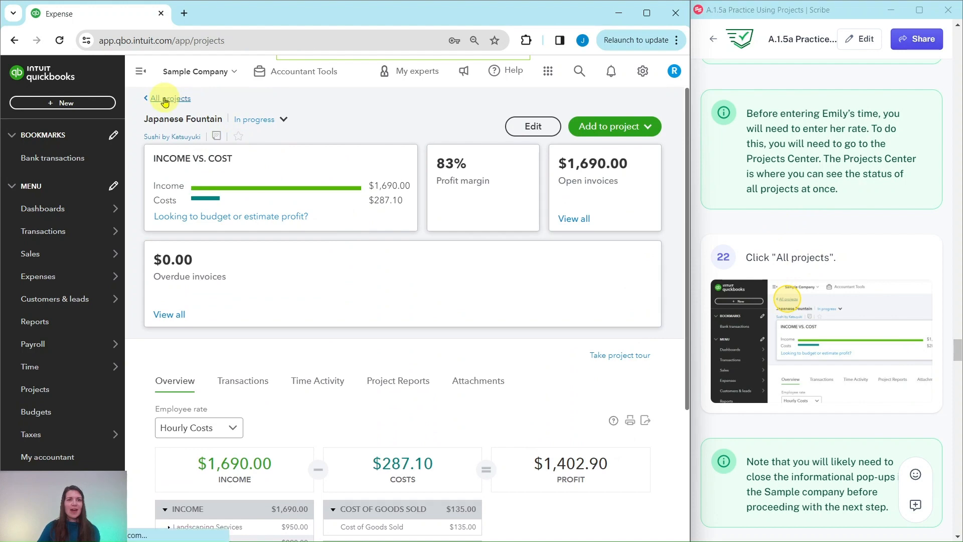
Read the guide's note on informational pop-ups and dismiss the notice about missing hourly cost rates.
scroll(804, 280, "down", 2)
scroll(804, 280, "down", 4)
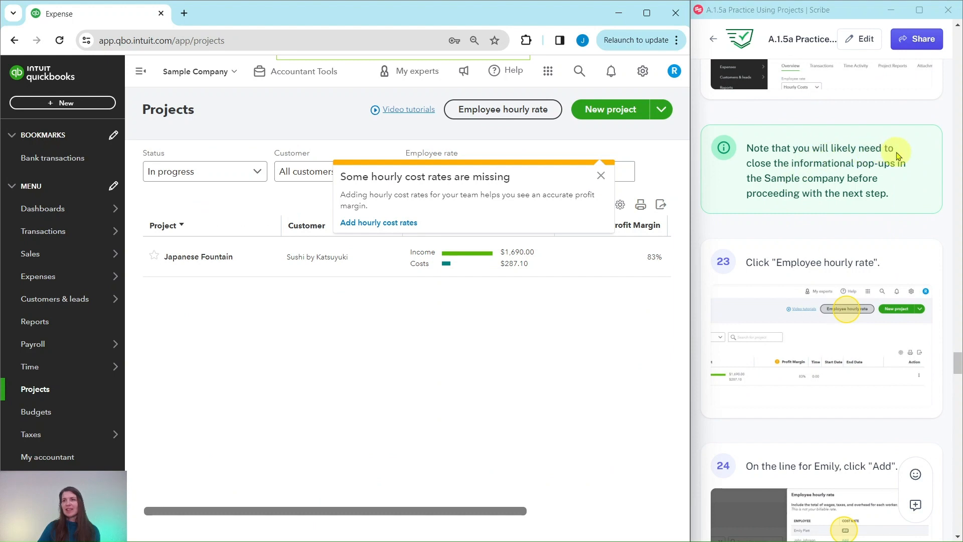
left_click(602, 181)
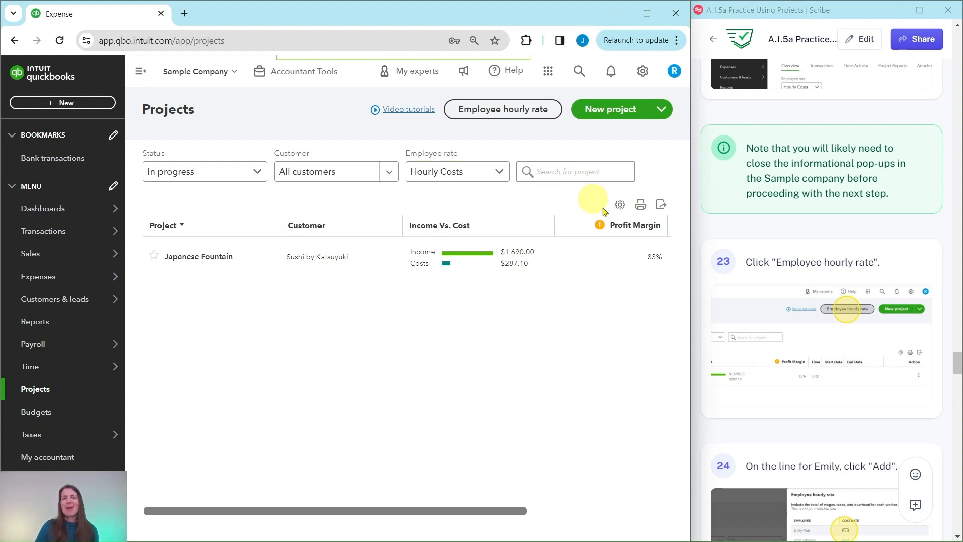
Following the guide, set the first listed employee's hourly cost rate to 25 and save it.
scroll(766, 194, "down", 3)
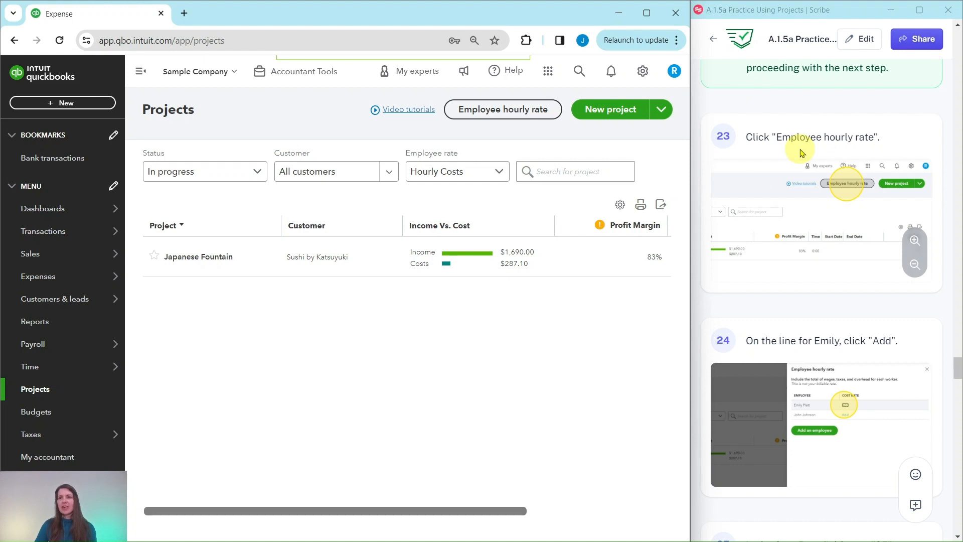
left_click(500, 110)
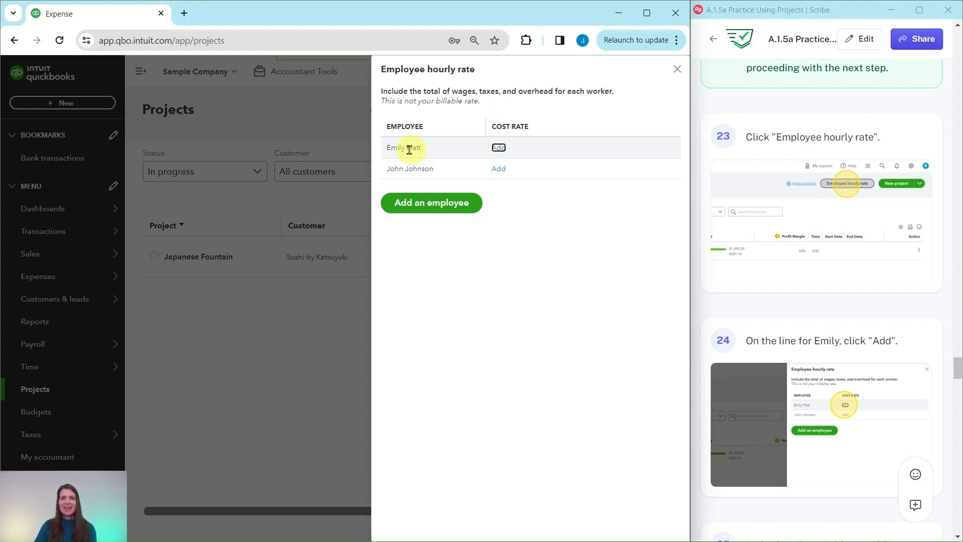
left_click(500, 150)
scroll(784, 214, "down", 6)
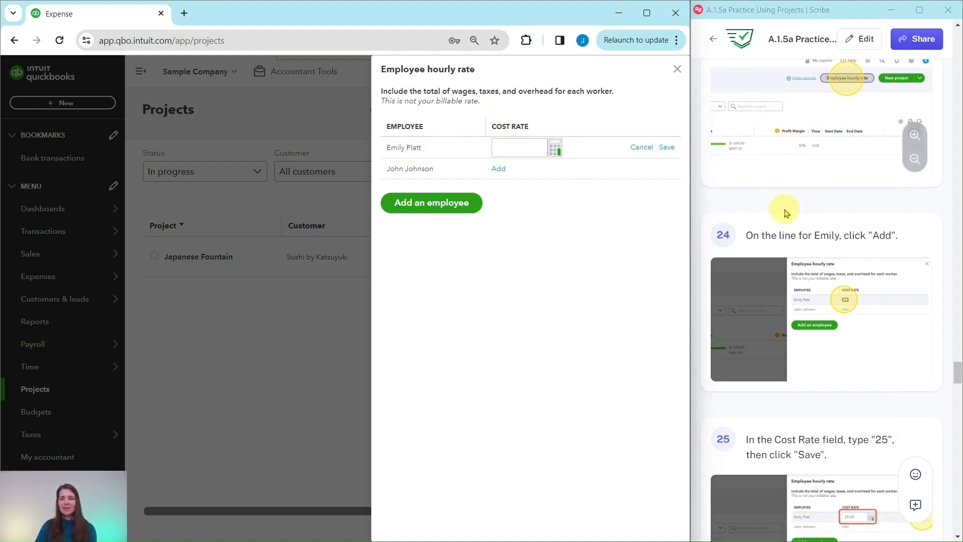
scroll(784, 214, "down", 2)
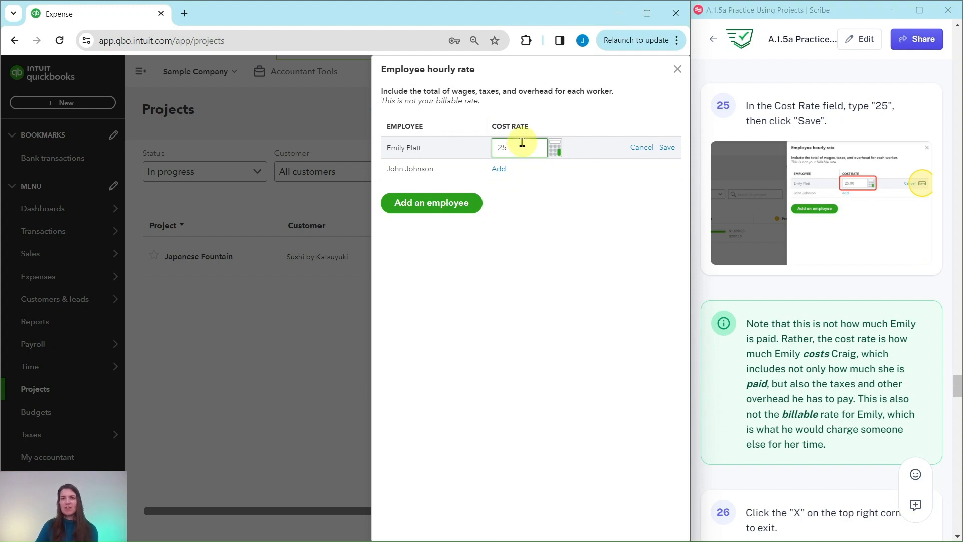
left_click(667, 149)
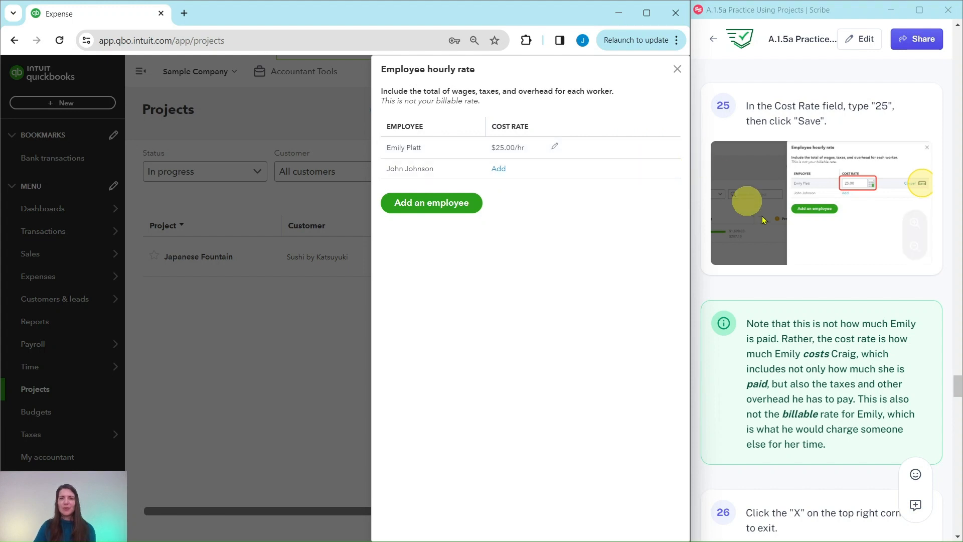
Read the guide's note on what the cost rate covers and close the employee hourly rate settings.
scroll(820, 243, "down", 5)
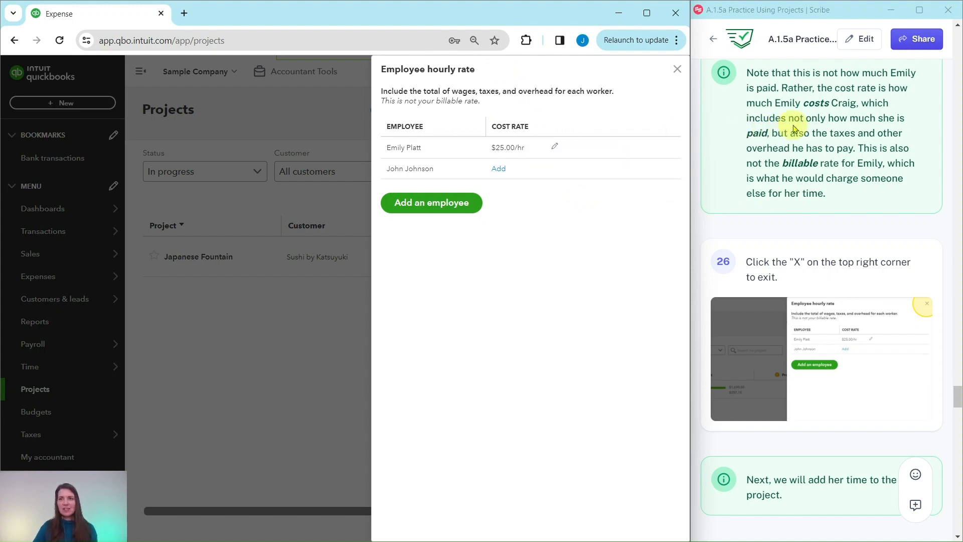
scroll(838, 150, "down", 4)
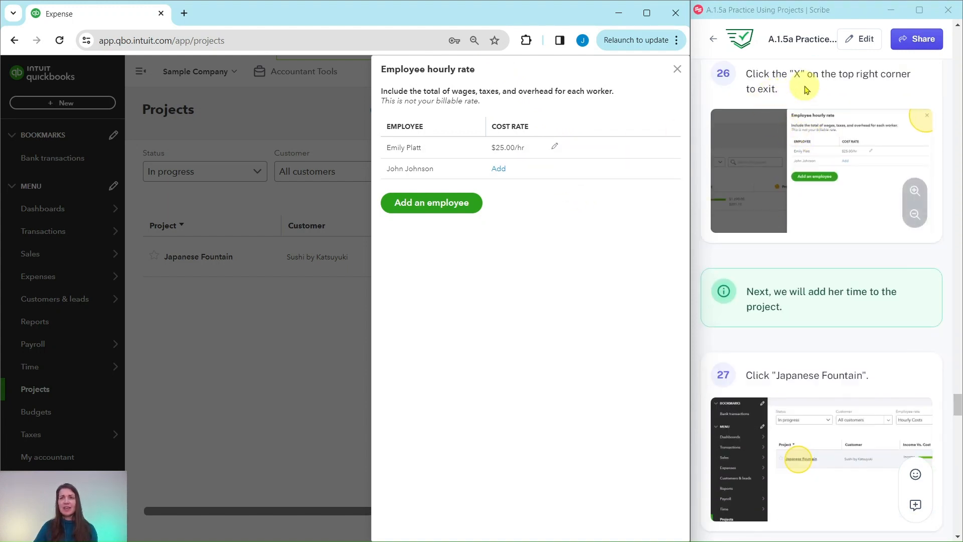
left_click(680, 73)
Following the guide, open the Japanese Fountain project and add a new time entry to it.
scroll(809, 167, "down", 3)
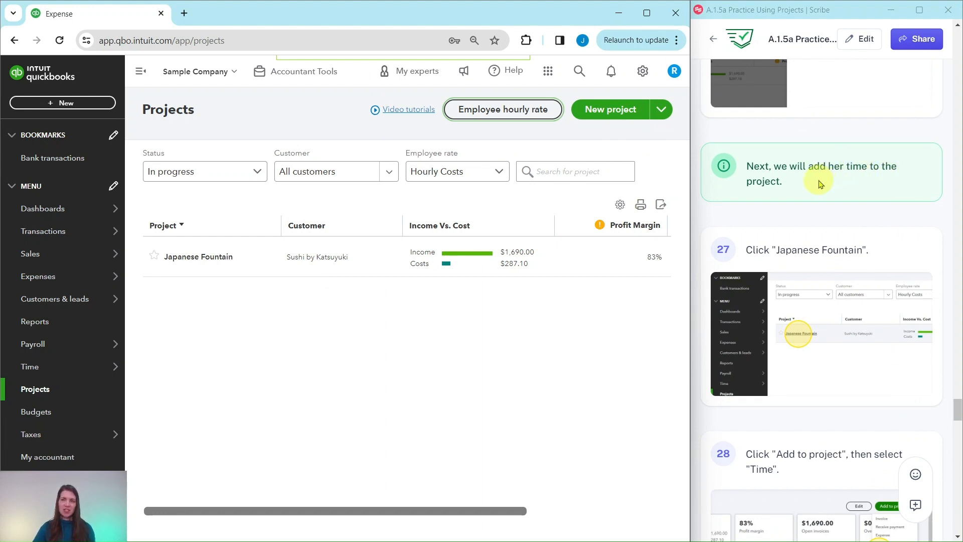
scroll(821, 183, "down", 3)
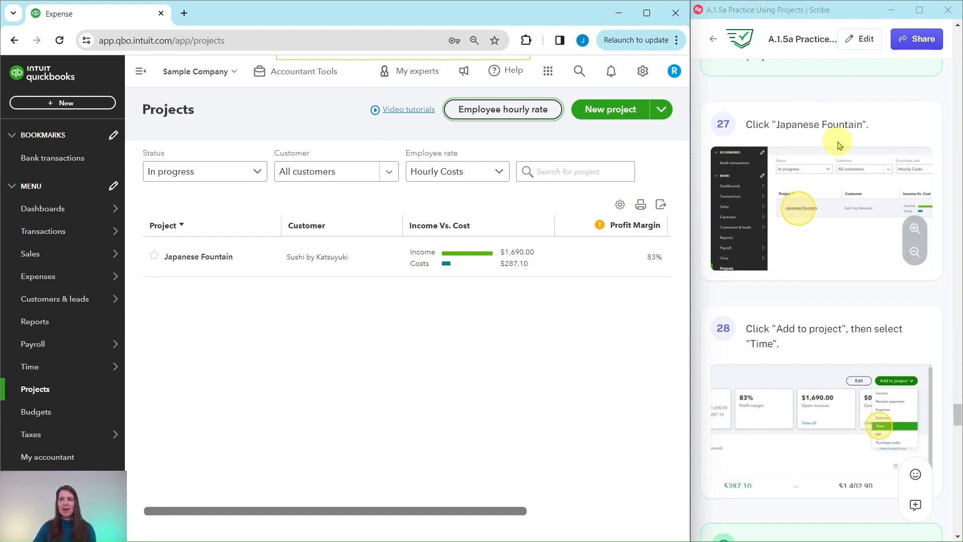
left_click(202, 258)
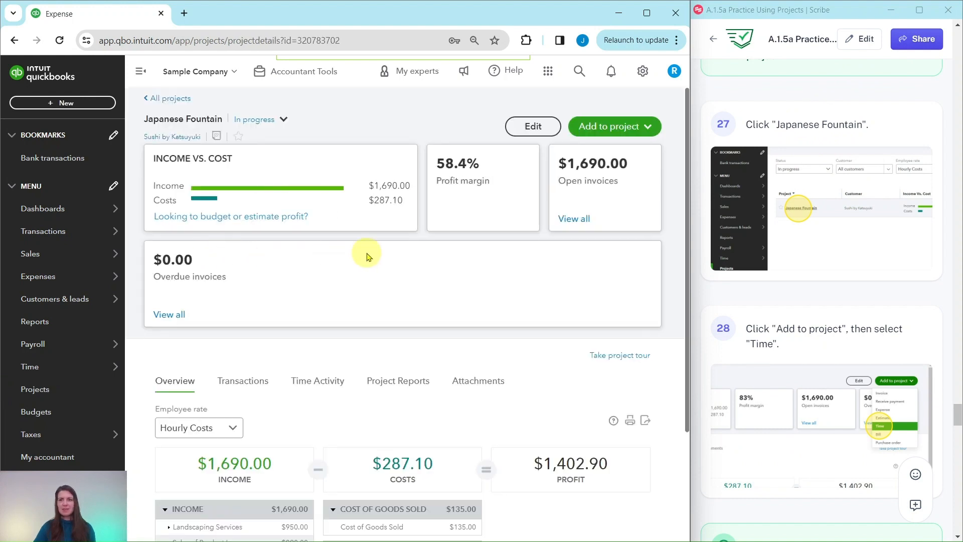
scroll(828, 246, "down", 3)
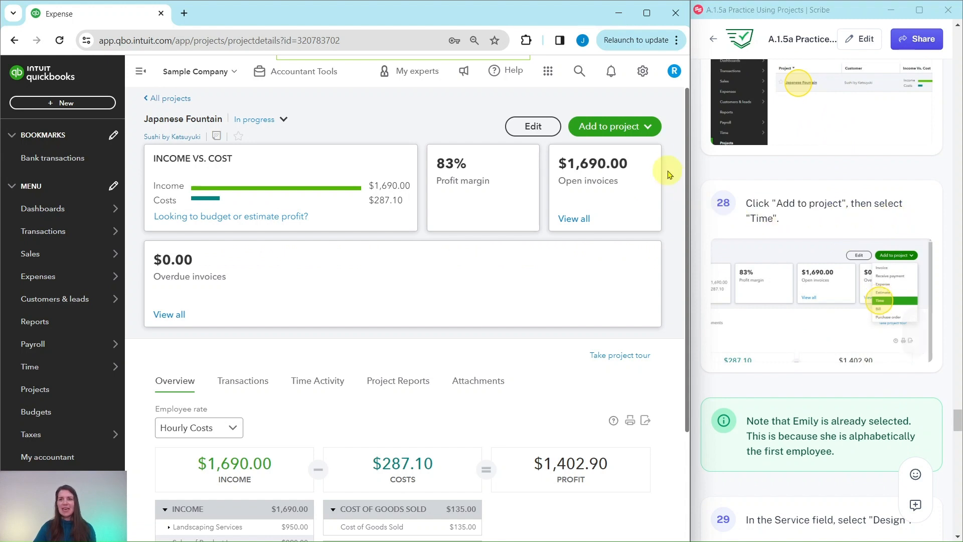
left_click(618, 127)
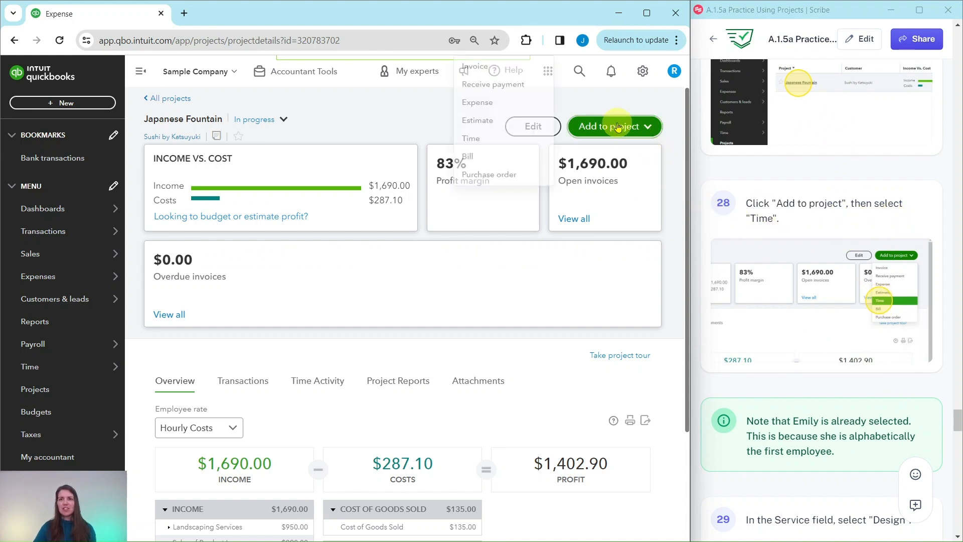
left_click(467, 140)
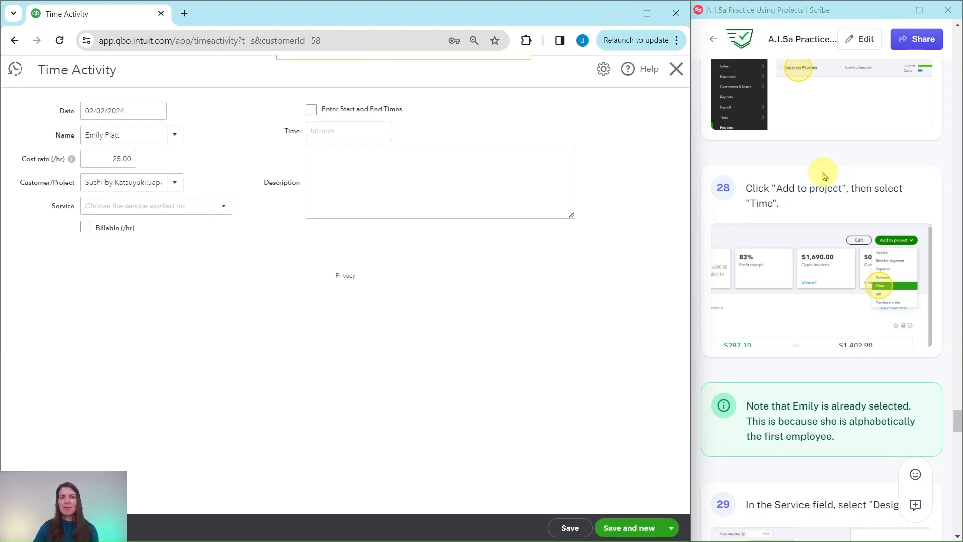
Read the guide's note on the preselected employee and set the time activity's service to Design.
scroll(823, 173, "down", 4)
scroll(824, 176, "down", 2)
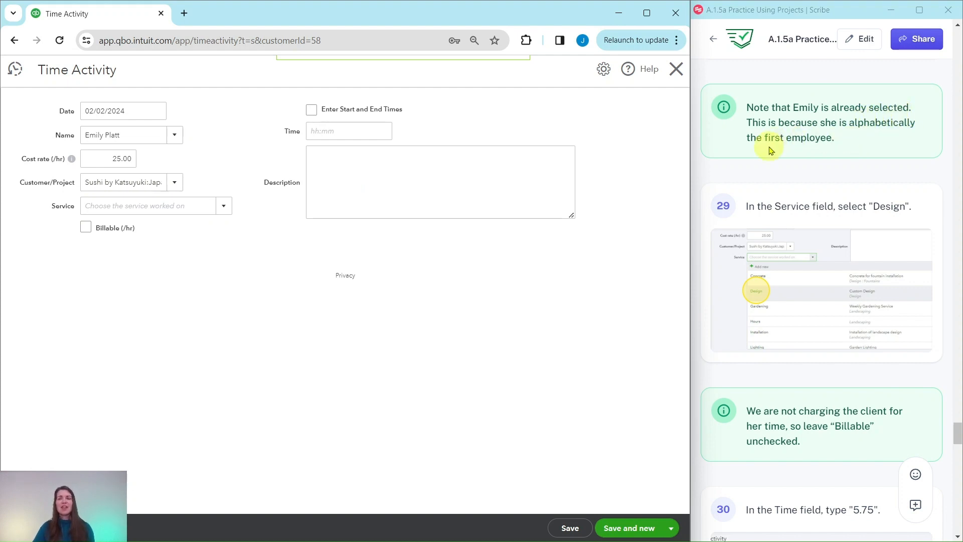
scroll(794, 153, "down", 1)
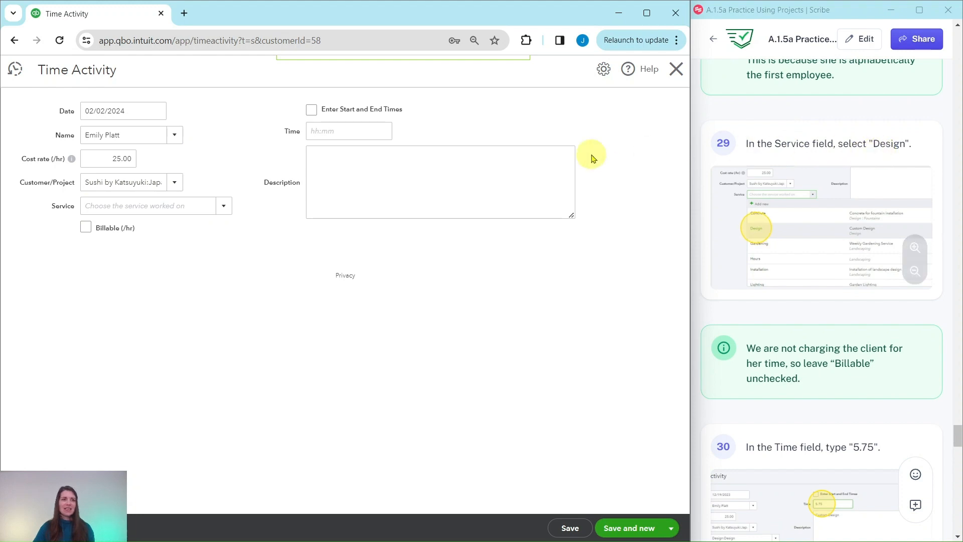
left_click(225, 209)
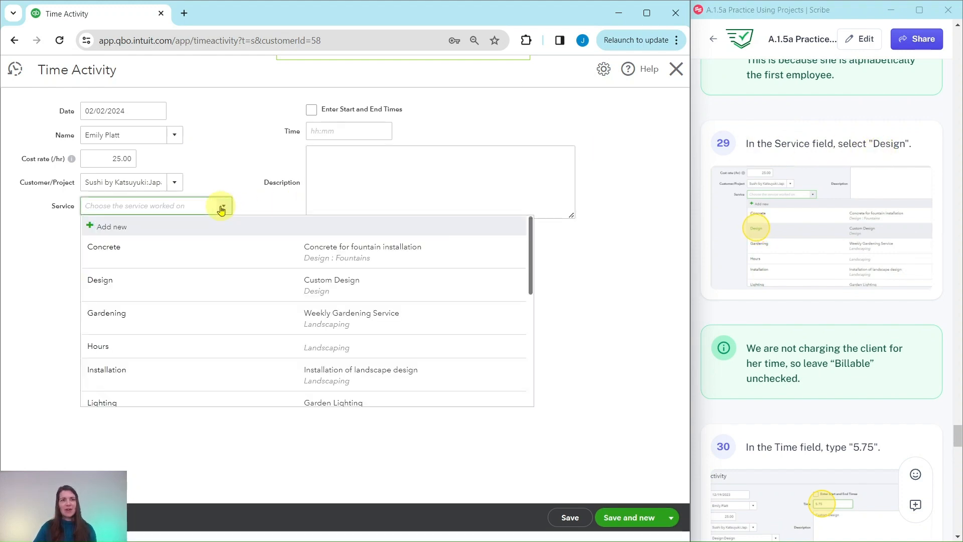
left_click(103, 283)
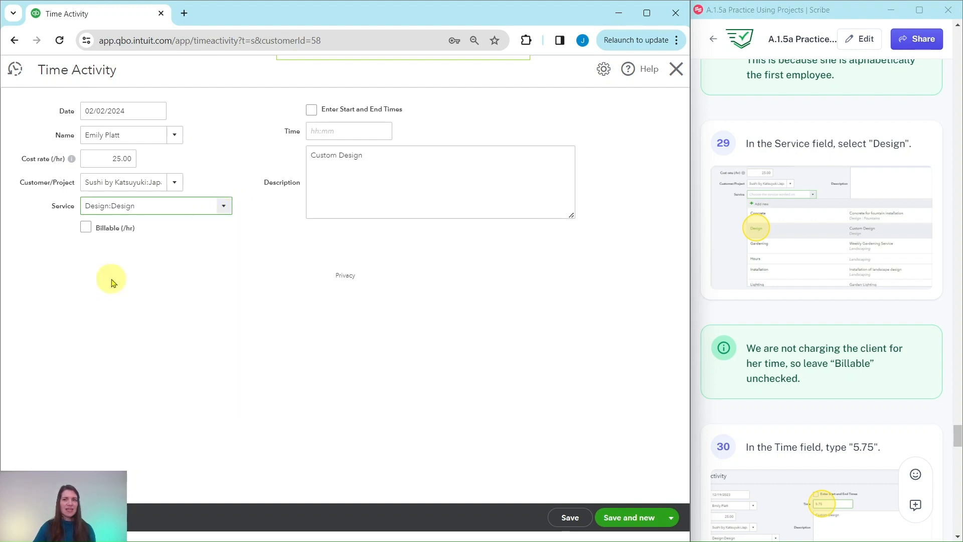
Read the guide's note on billing and enter 5.75 hours as the time activity's duration.
scroll(841, 258, "down", 3)
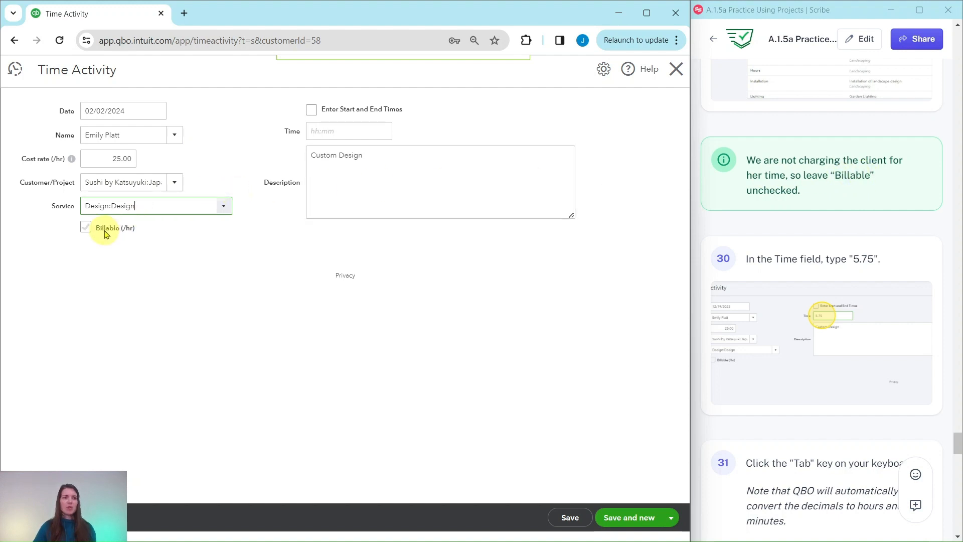
scroll(848, 206, "down", 3)
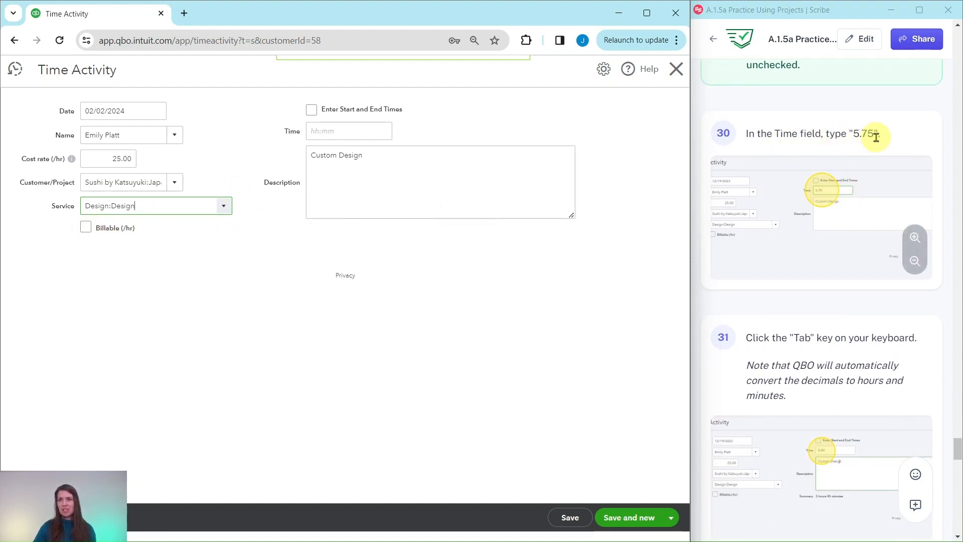
left_click(339, 131)
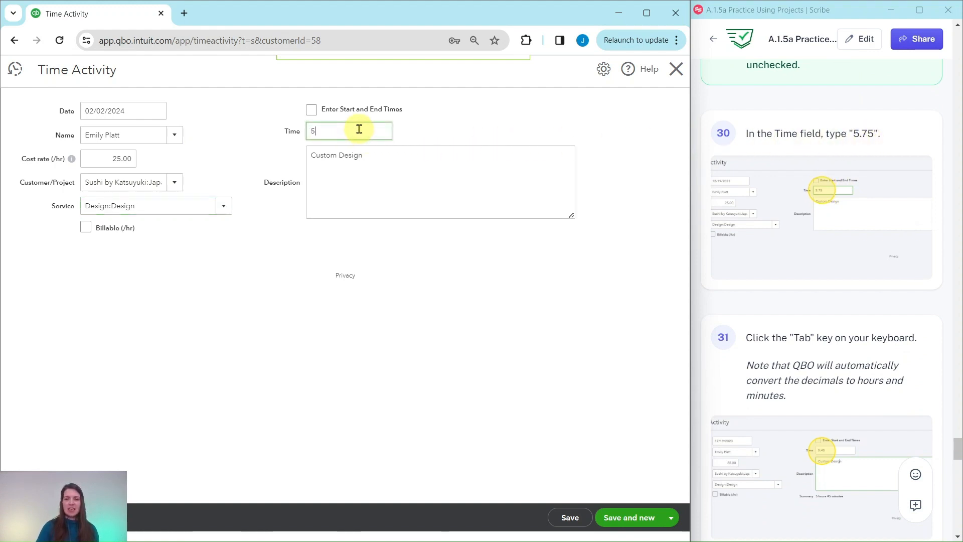
type("5.75")
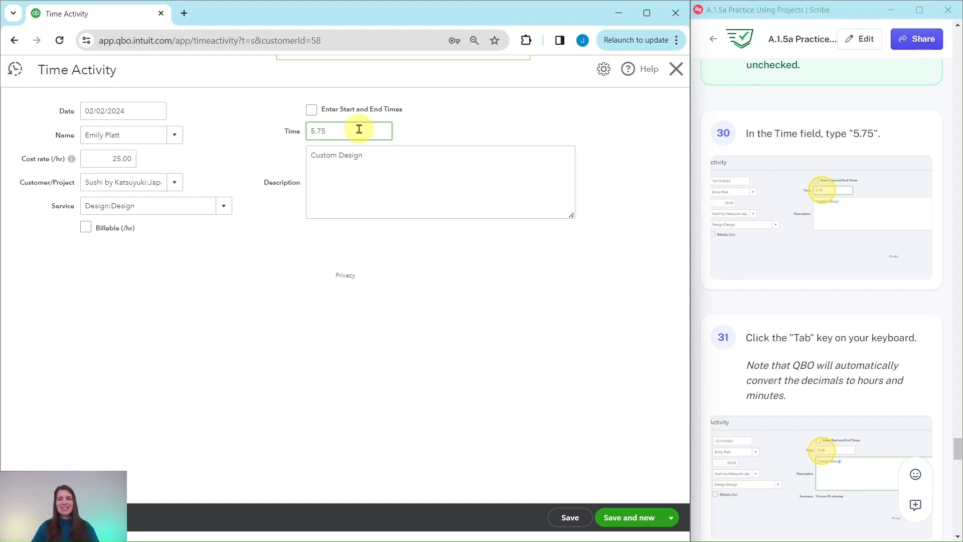
key("Tab")
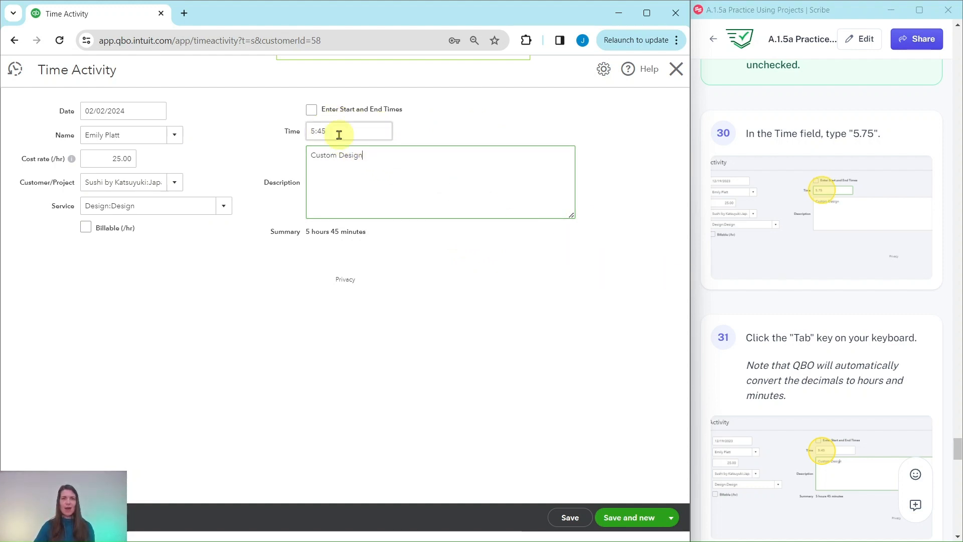
Check the guide's next instruction, then save and close the time activity.
scroll(764, 297, "down", 6)
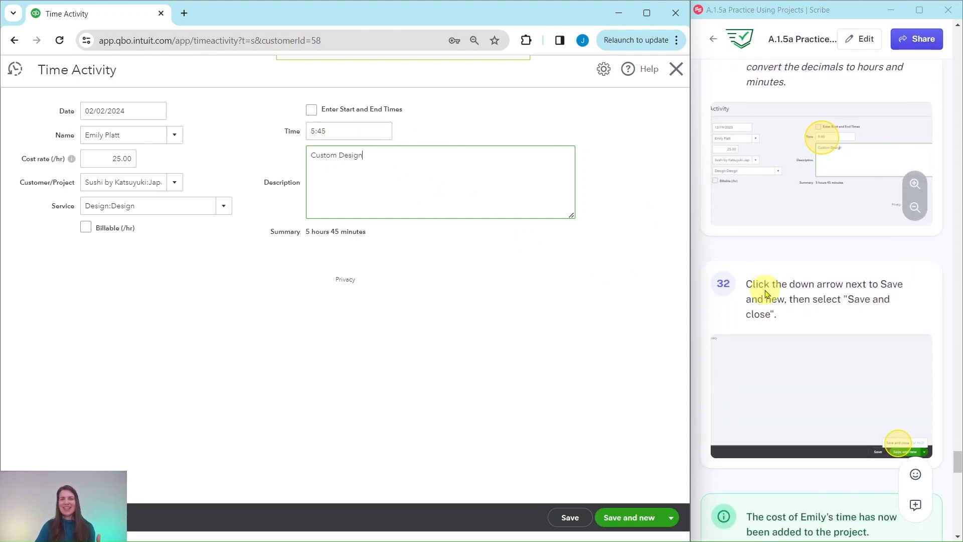
scroll(765, 293, "down", 1)
scroll(769, 261, "down", 1)
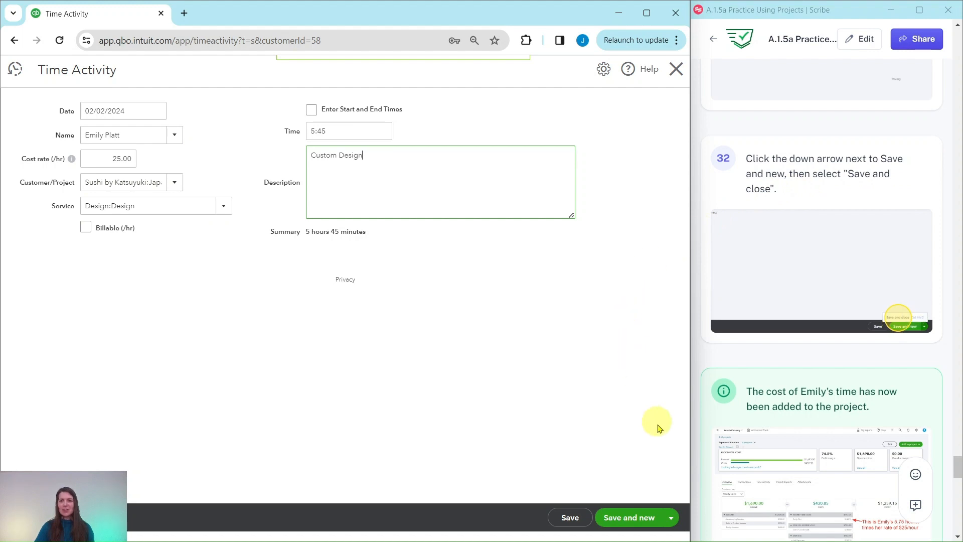
left_click(670, 520)
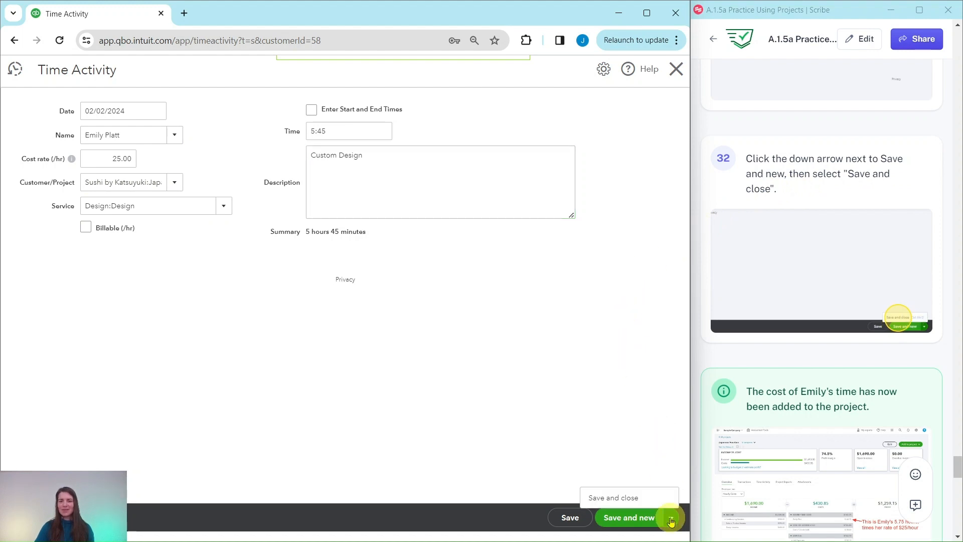
left_click(615, 503)
Read Scenario, Part 4 in the guide and return to the list of all projects.
scroll(763, 387, "down", 5)
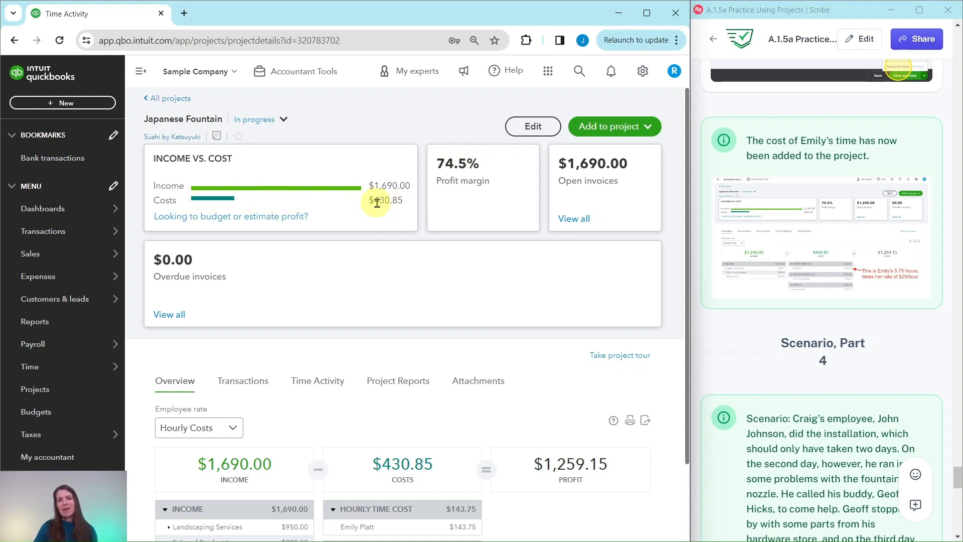
scroll(781, 172, "down", 5)
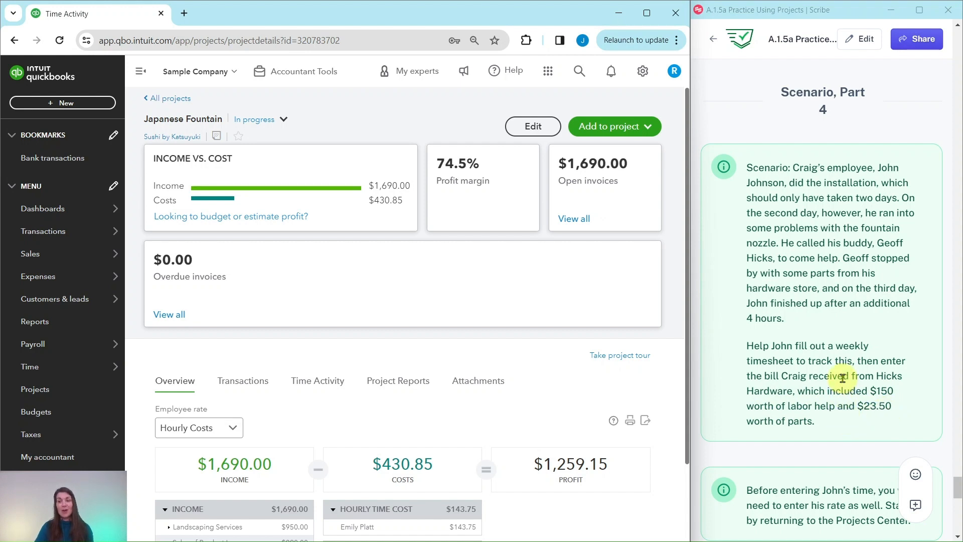
scroll(846, 422, "down", 8)
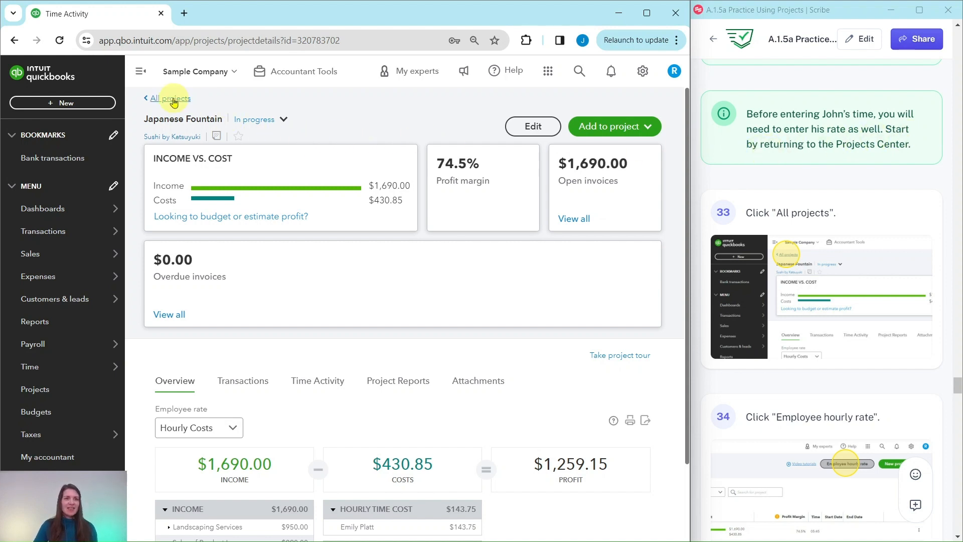
left_click(173, 102)
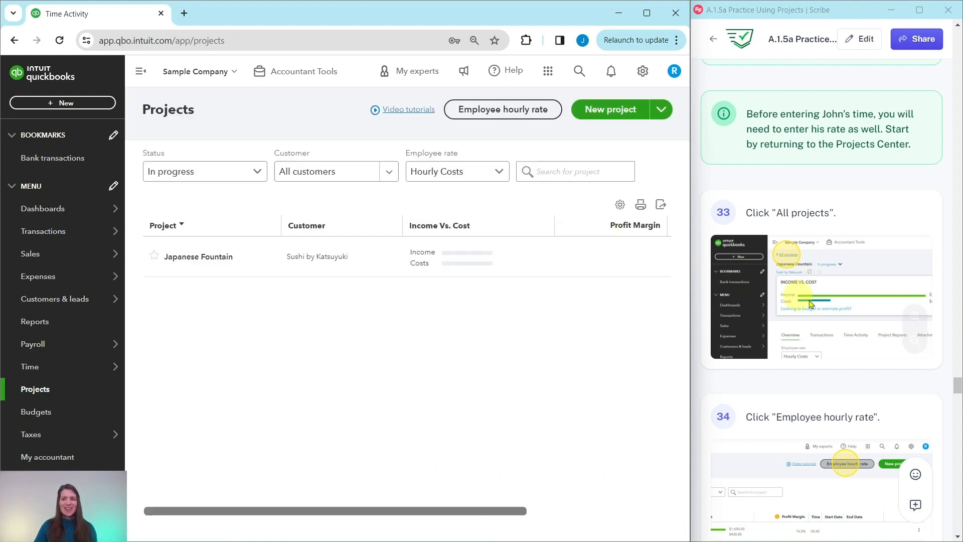
Open the employee hourly rates and save a cost rate of 40 for the employee who has none.
scroll(840, 302, "down", 3)
scroll(840, 303, "down", 2)
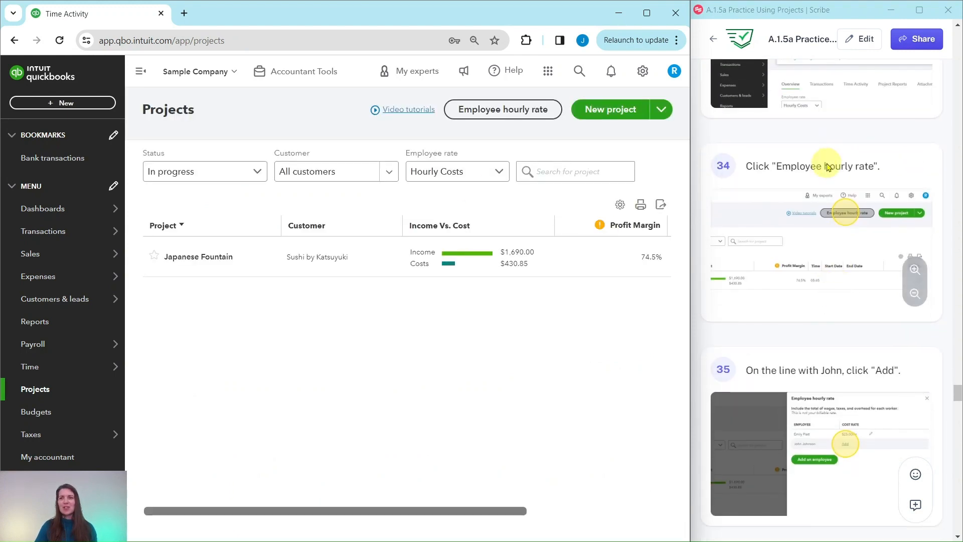
left_click(499, 116)
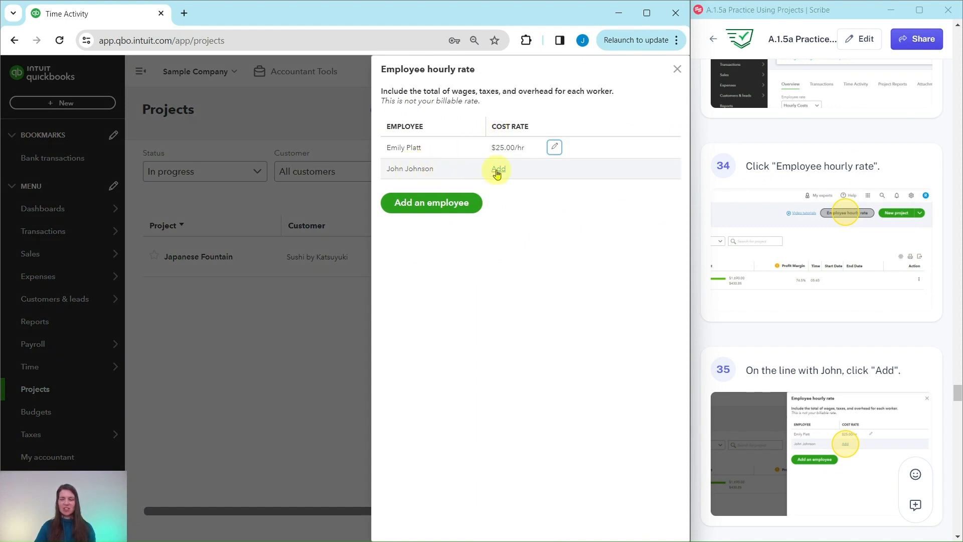
left_click(499, 169)
scroll(757, 185, "down", 8)
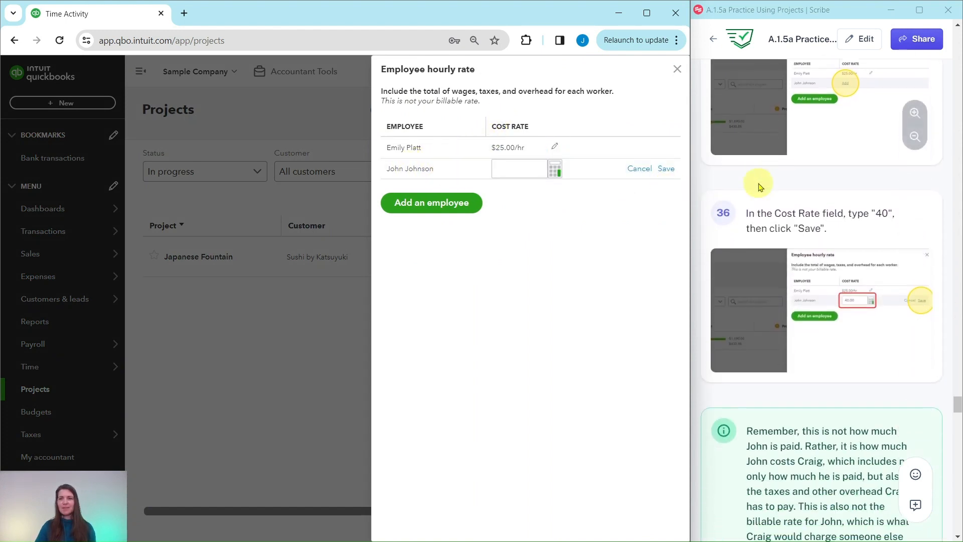
scroll(757, 188, "down", 1)
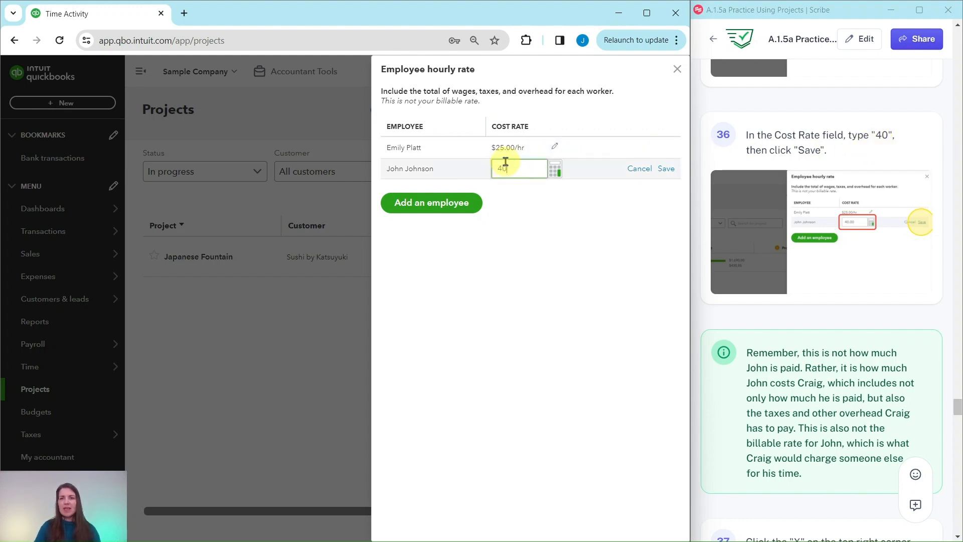
left_click(667, 169)
Read the guide's note on what the cost rate covers and close the employee hourly rates.
scroll(801, 230, "down", 5)
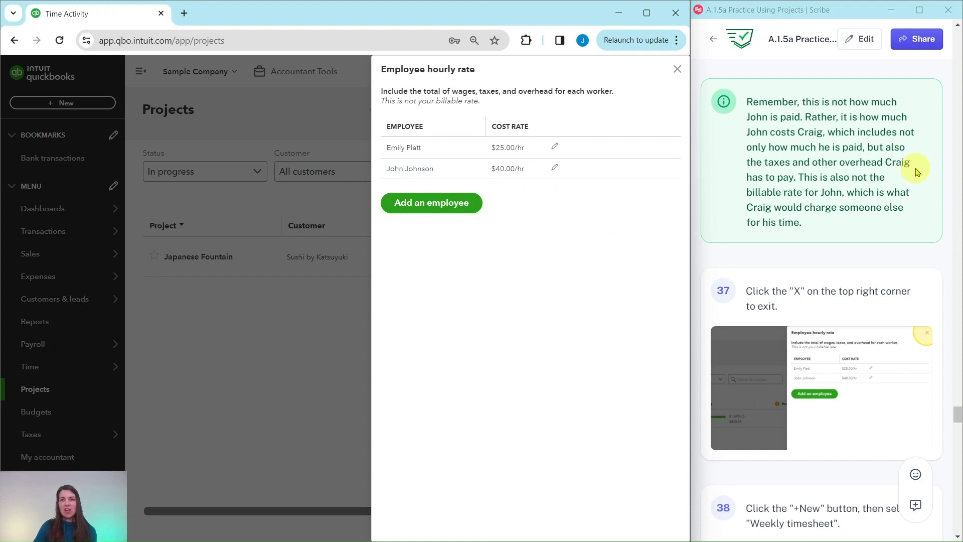
scroll(853, 158, "down", 5)
scroll(853, 151, "up", 1)
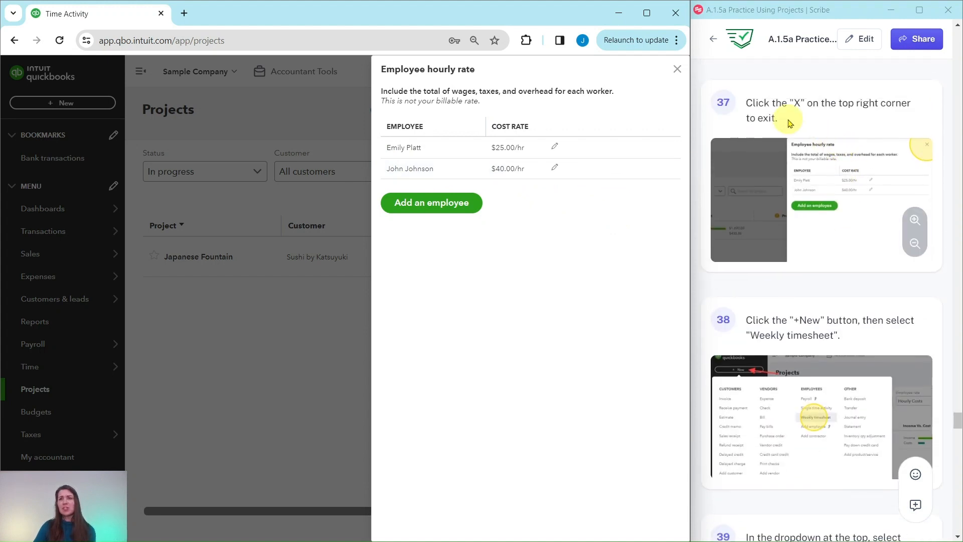
left_click(677, 71)
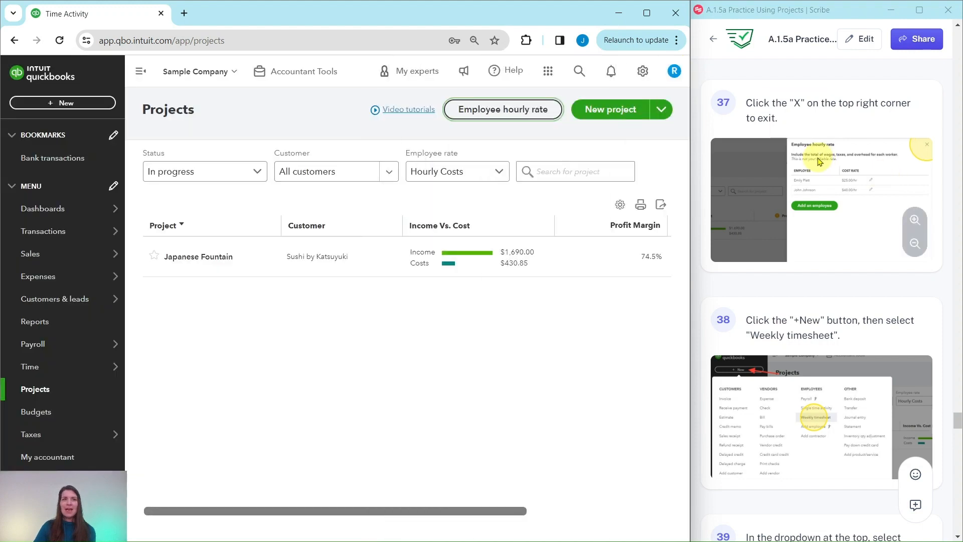
Create a new weekly timesheet and switch it to the second employee, whose cost rate is 40.
scroll(819, 161, "down", 3)
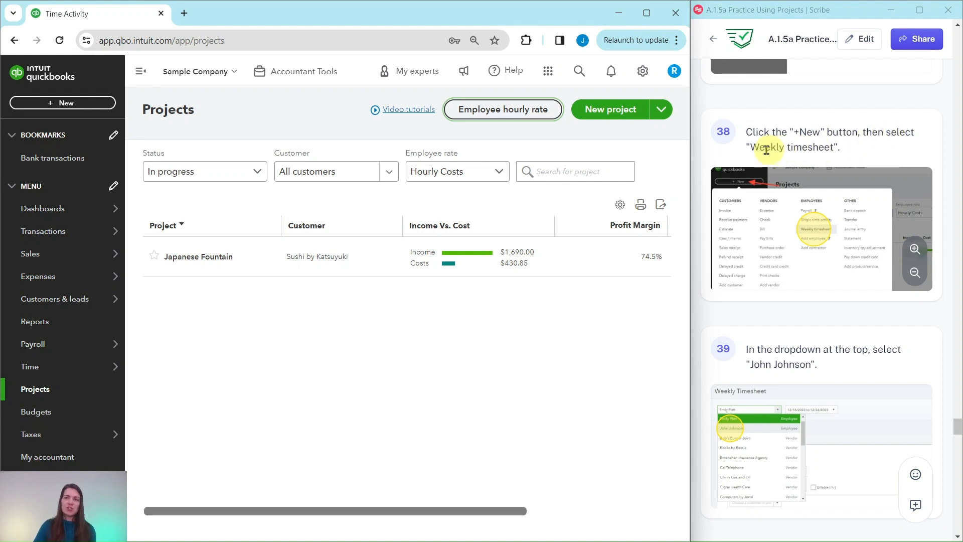
left_click(62, 106)
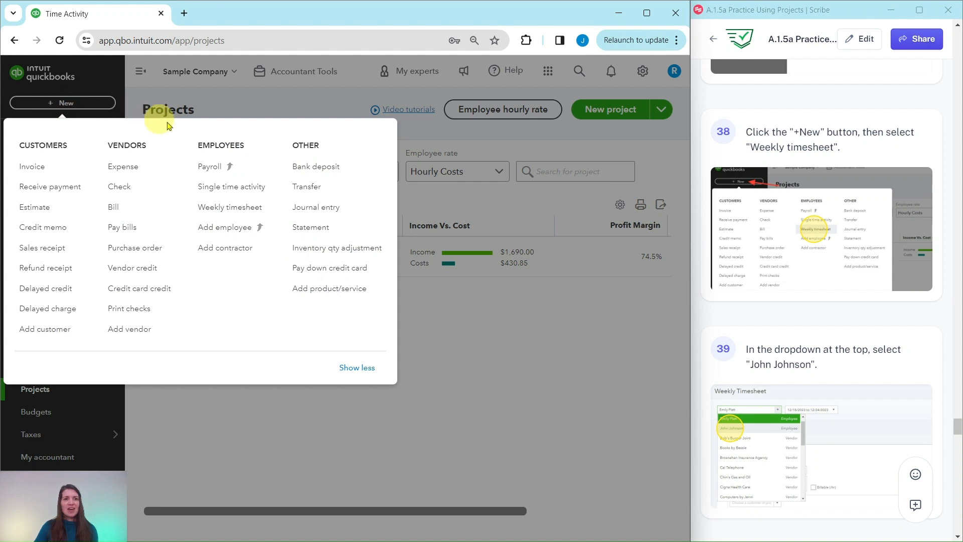
left_click(224, 208)
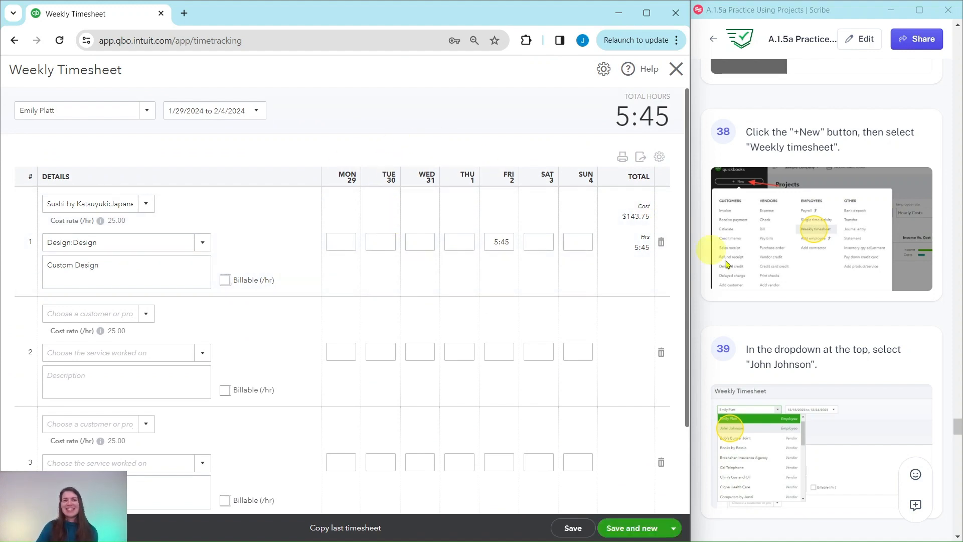
scroll(772, 246, "down", 4)
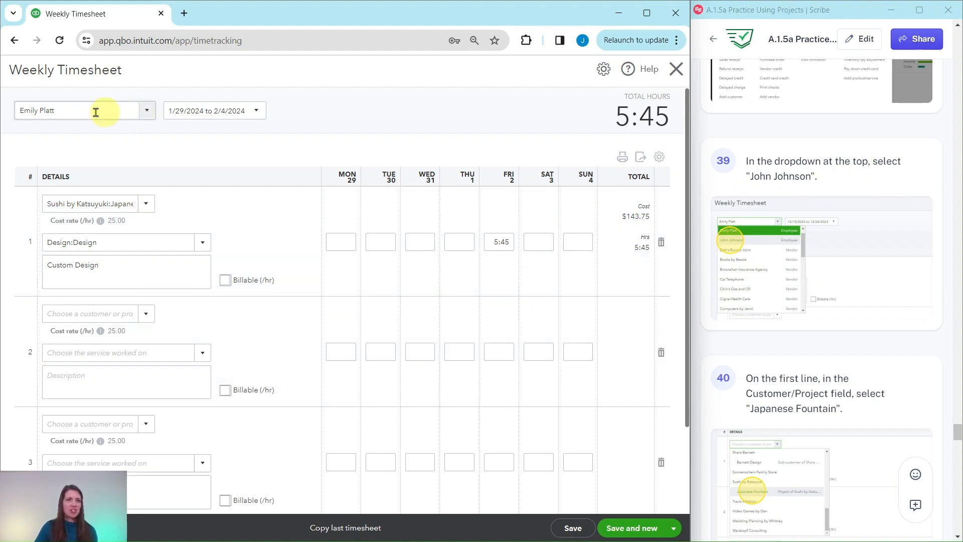
left_click(148, 113)
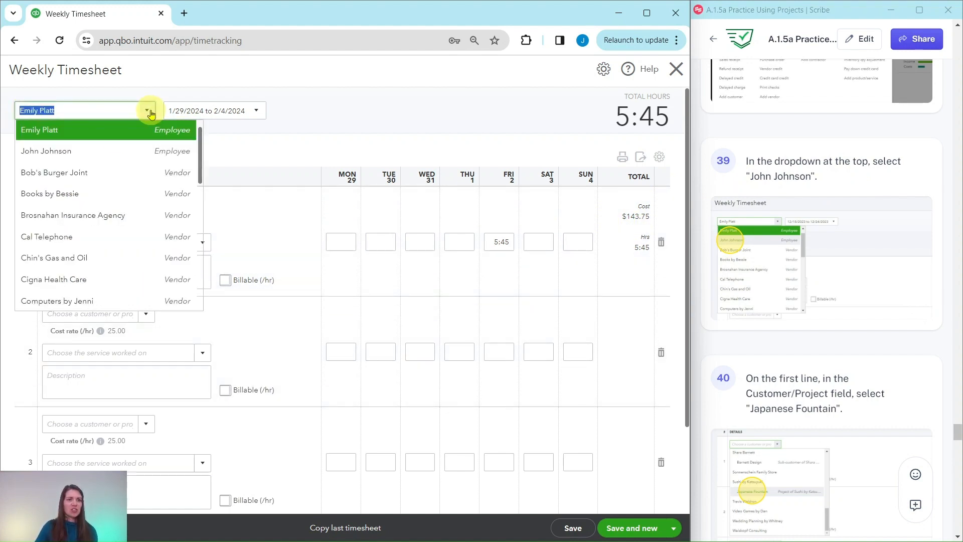
left_click(40, 153)
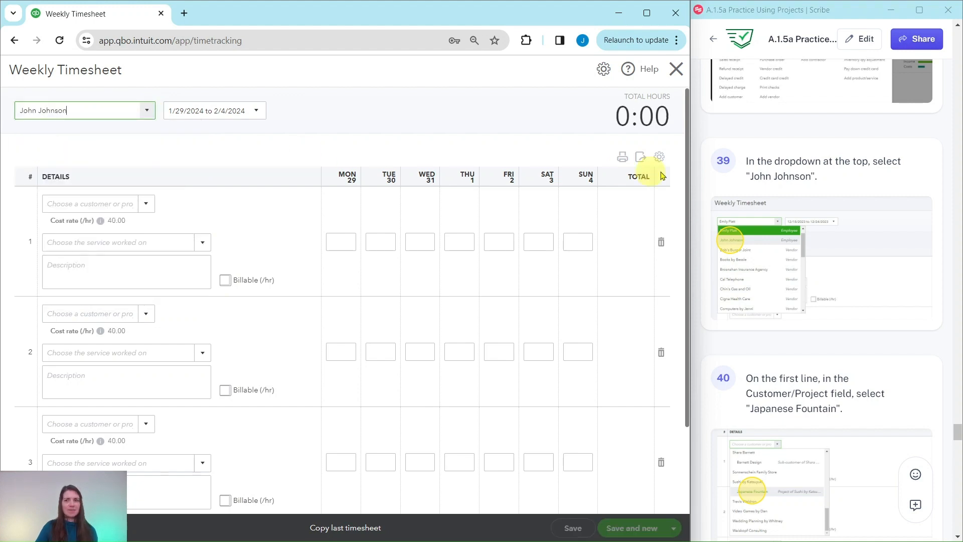
Assign the timesheet's first line to the Japanese Fountain project of Sushi by Katsuyuki.
scroll(747, 177, "down", 1)
scroll(748, 176, "down", 4)
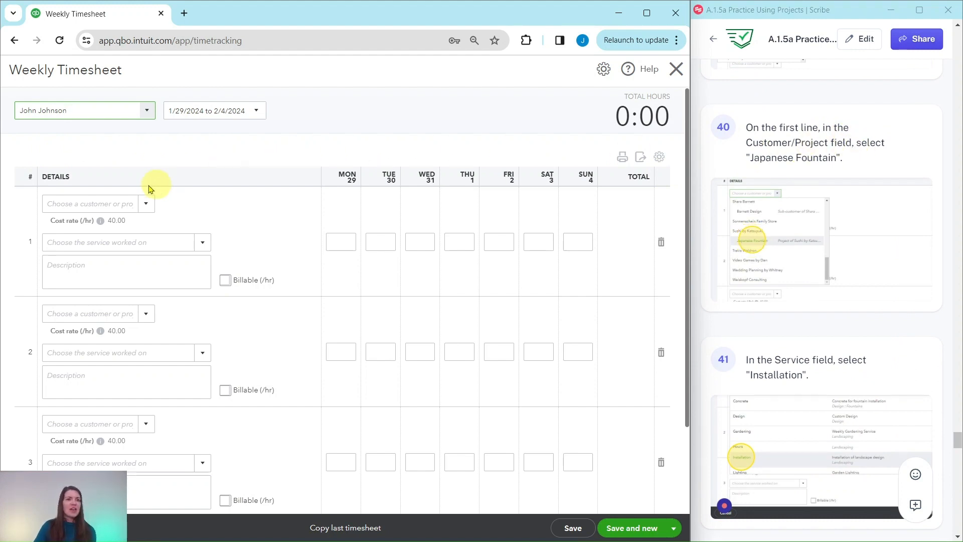
left_click(146, 206)
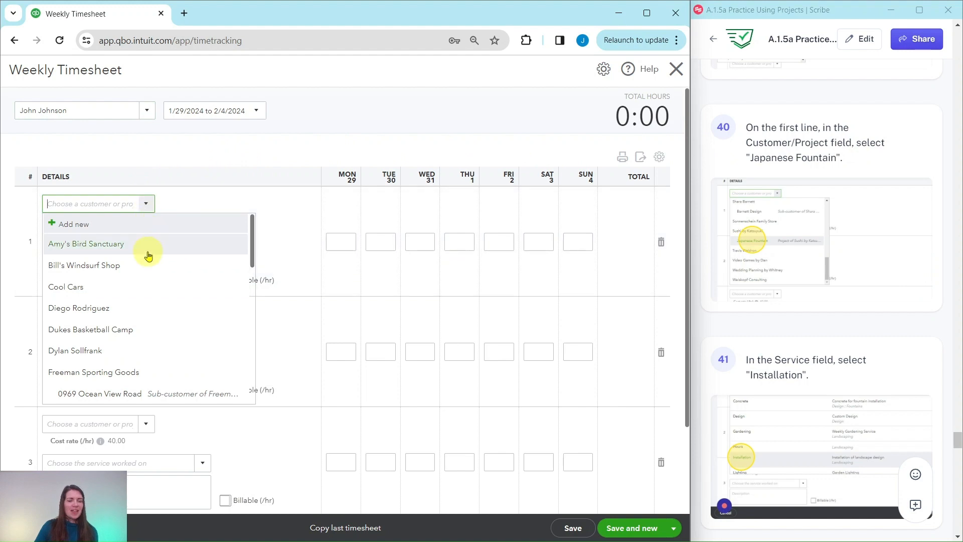
scroll(145, 254, "down", 5)
scroll(139, 258, "down", 4)
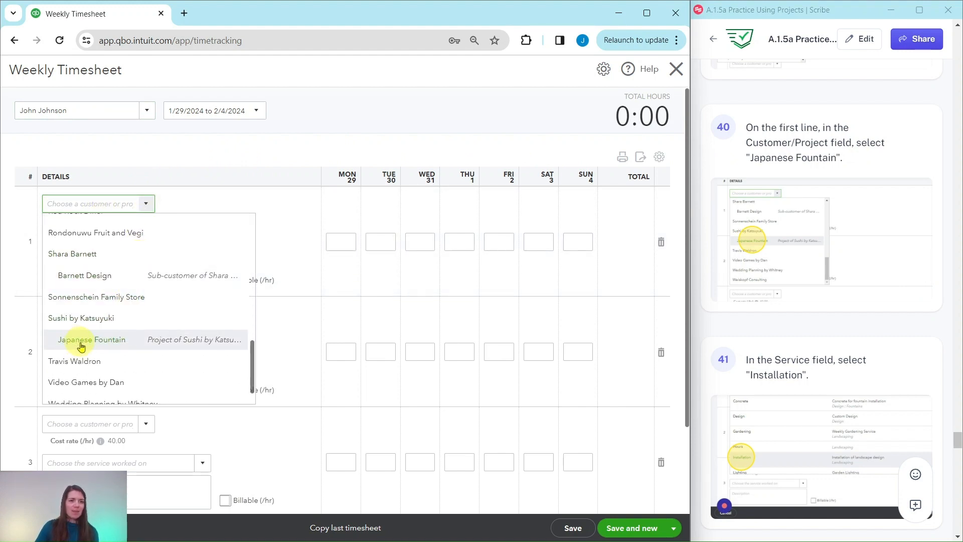
left_click(82, 346)
Check the guide's service instruction and set the first timesheet line's service to Installation.
scroll(878, 313, "down", 4)
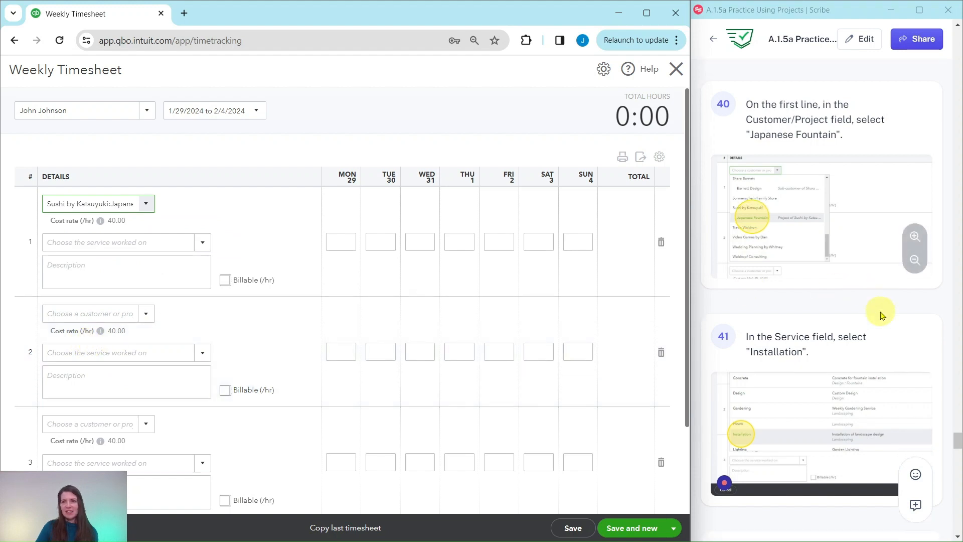
scroll(874, 308, "down", 1)
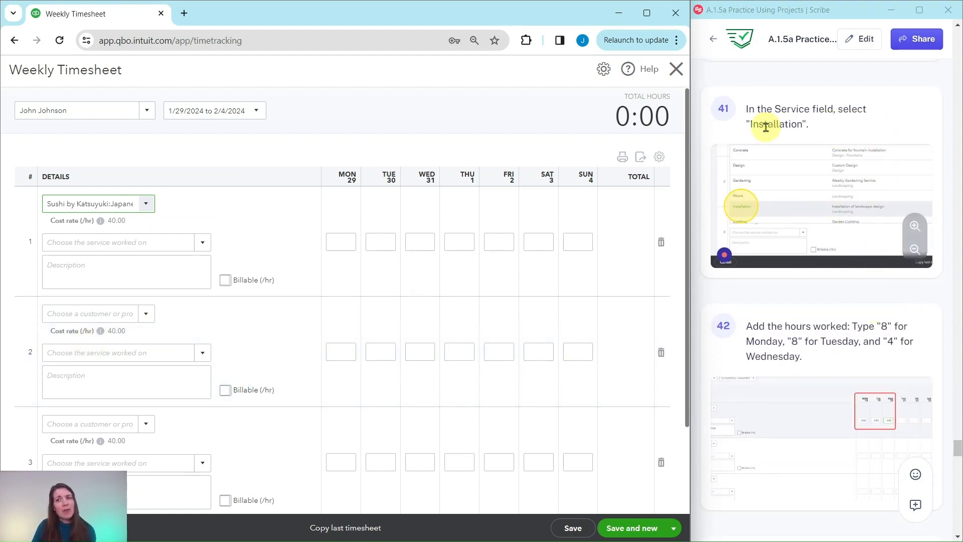
left_click(201, 244)
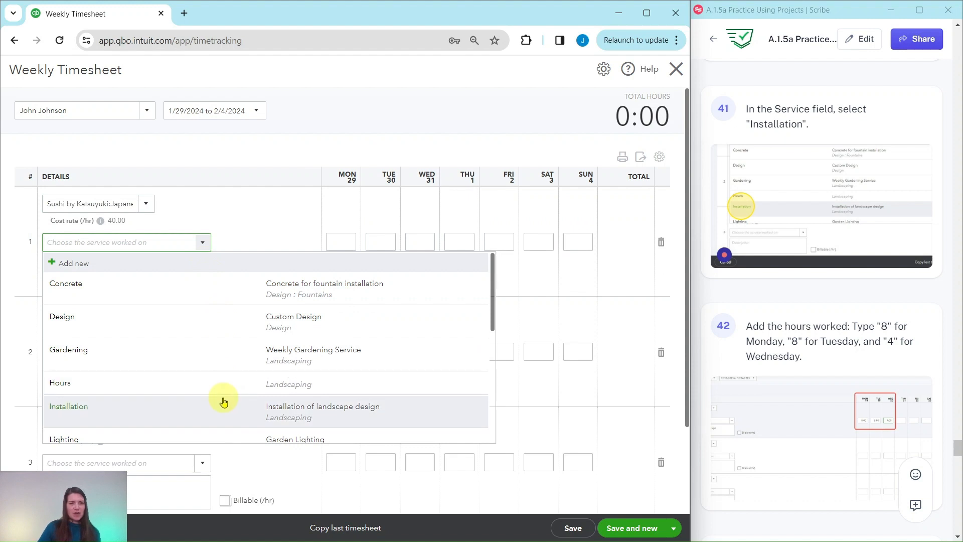
scroll(218, 397, "down", 1)
left_click(98, 345)
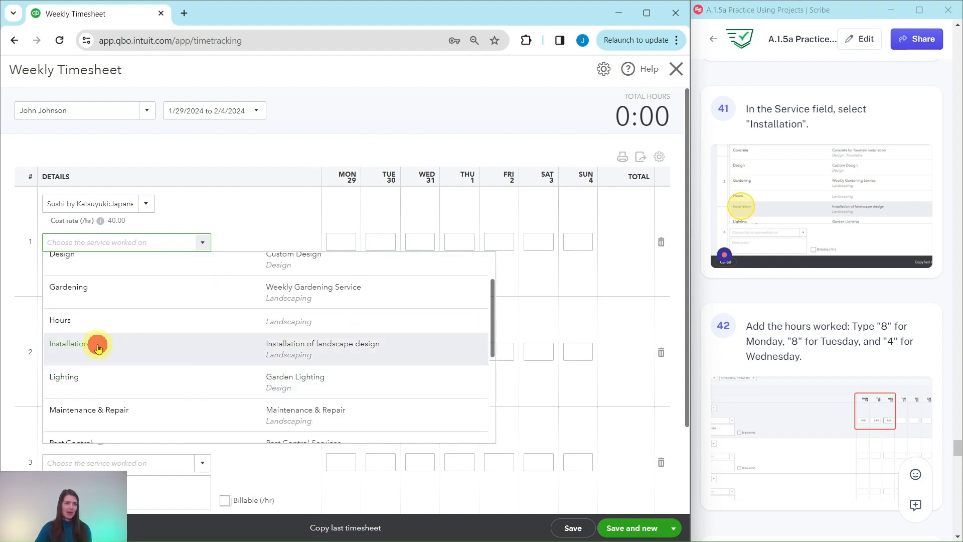
Enter 8 hours for Monday, 8 for Tuesday and 4 for Wednesday on the first timesheet line.
scroll(856, 269, "down", 3)
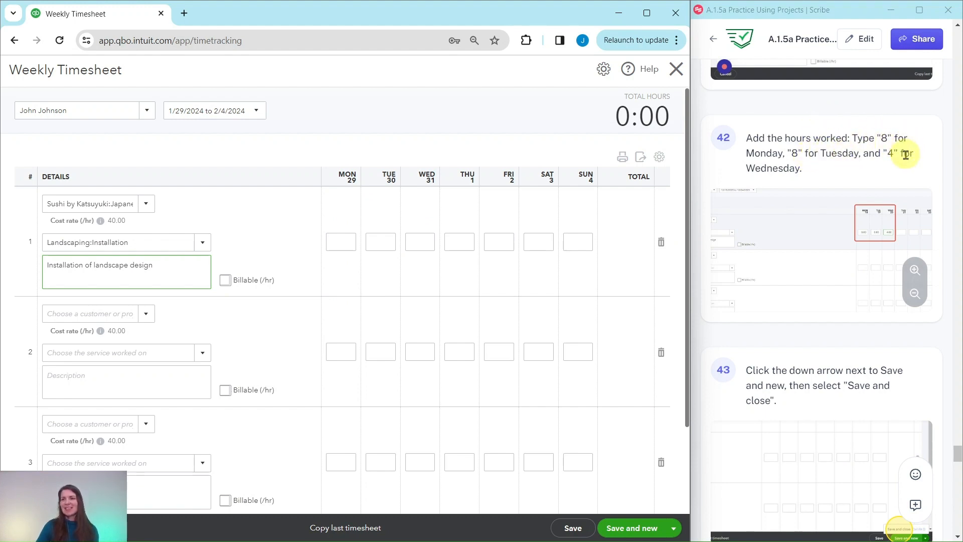
left_click(346, 241)
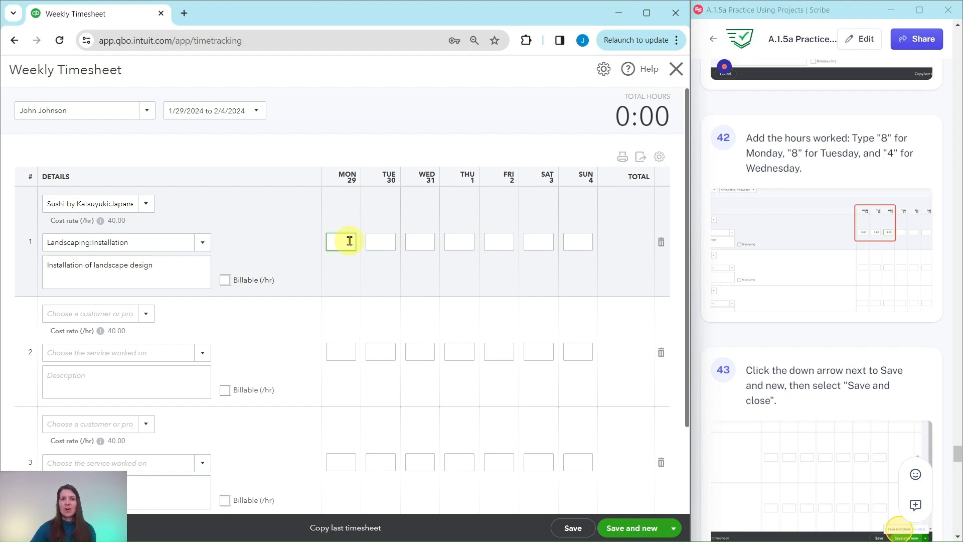
type("8")
left_click(377, 242)
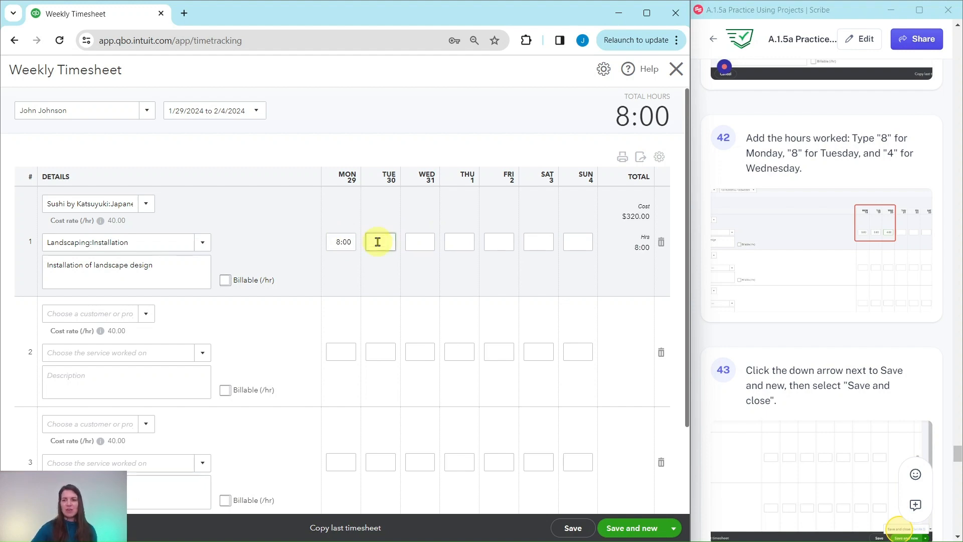
left_click(418, 244)
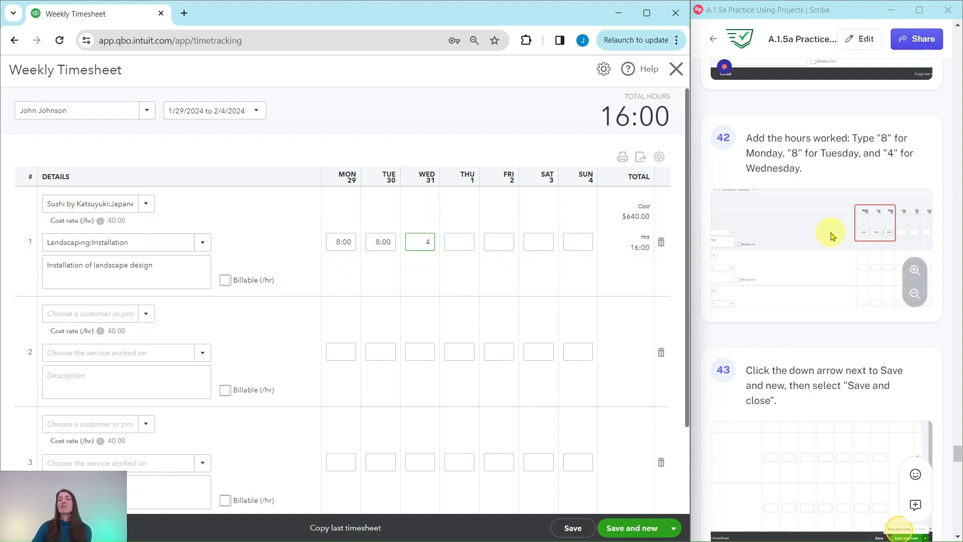
Check the guide's saving instruction, then save and close the weekly timesheet.
scroll(831, 235, "down", 6)
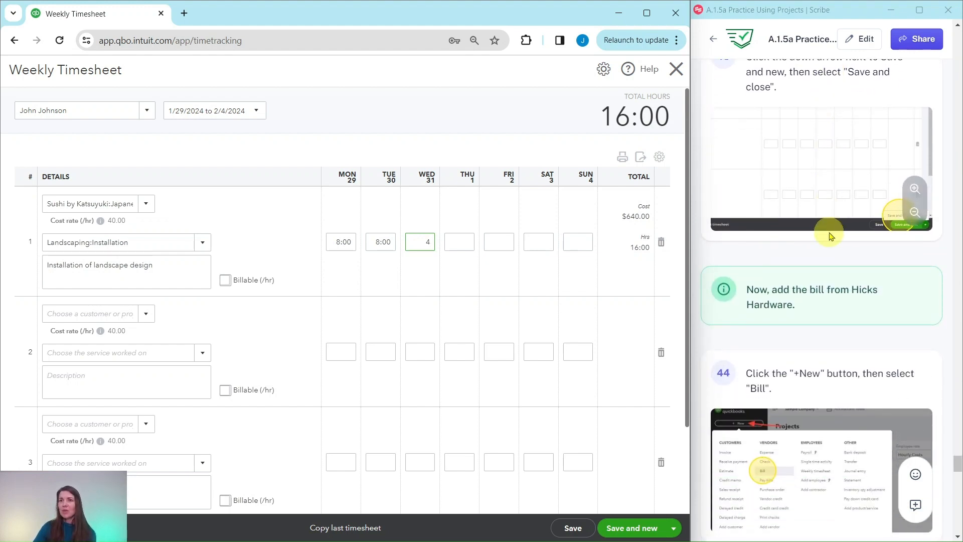
scroll(825, 151, "up", 1)
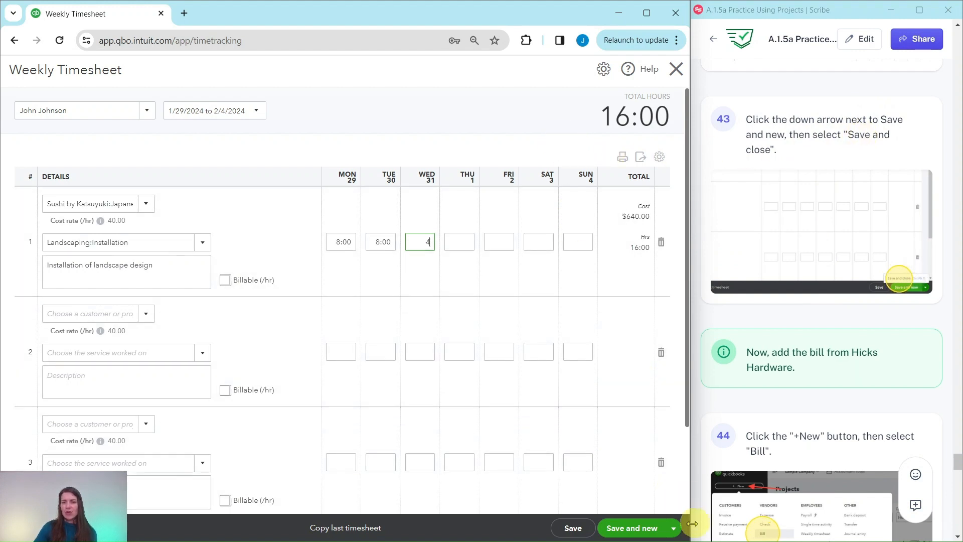
left_click(676, 531)
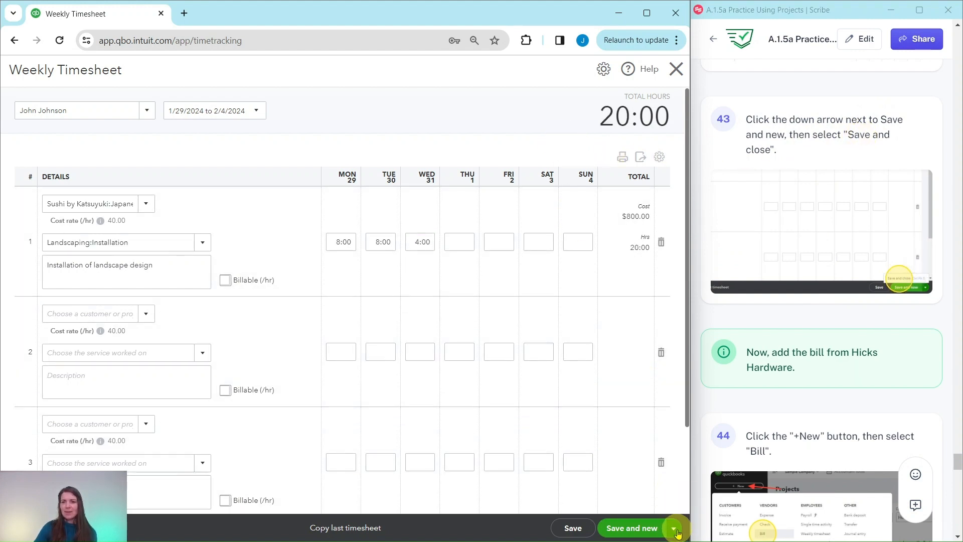
left_click(678, 534)
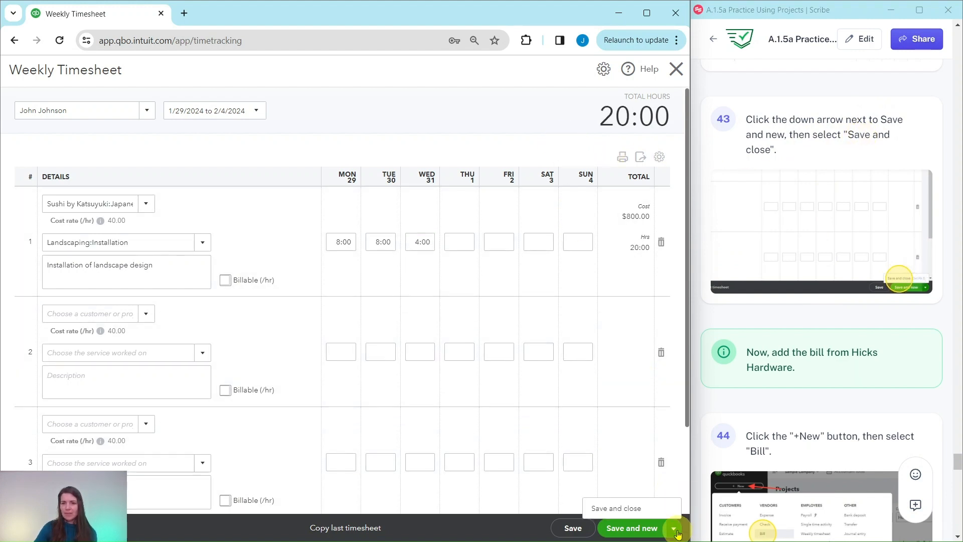
left_click(619, 508)
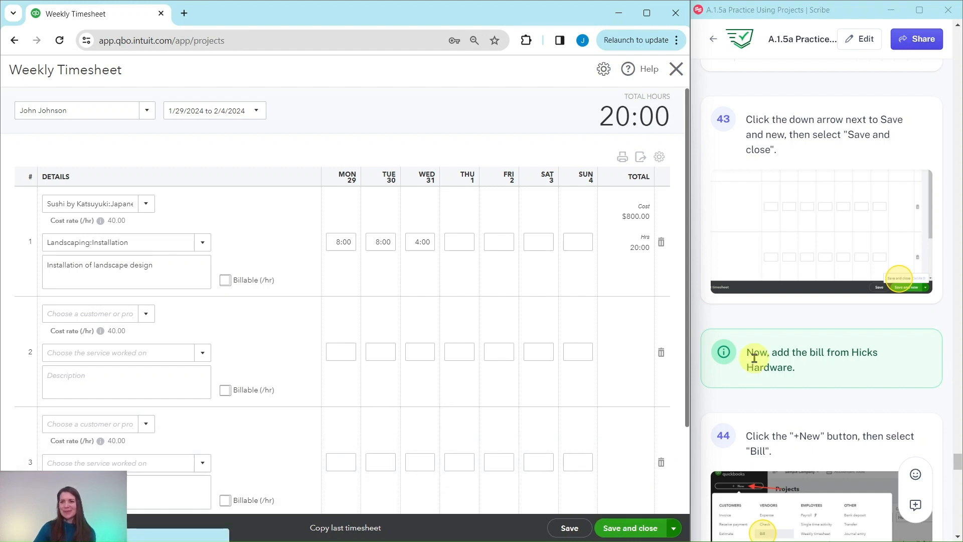
Start a new bill, dismiss the informational pop-up and read the guide's vendor instruction.
scroll(809, 301, "down", 3)
scroll(809, 301, "down", 2)
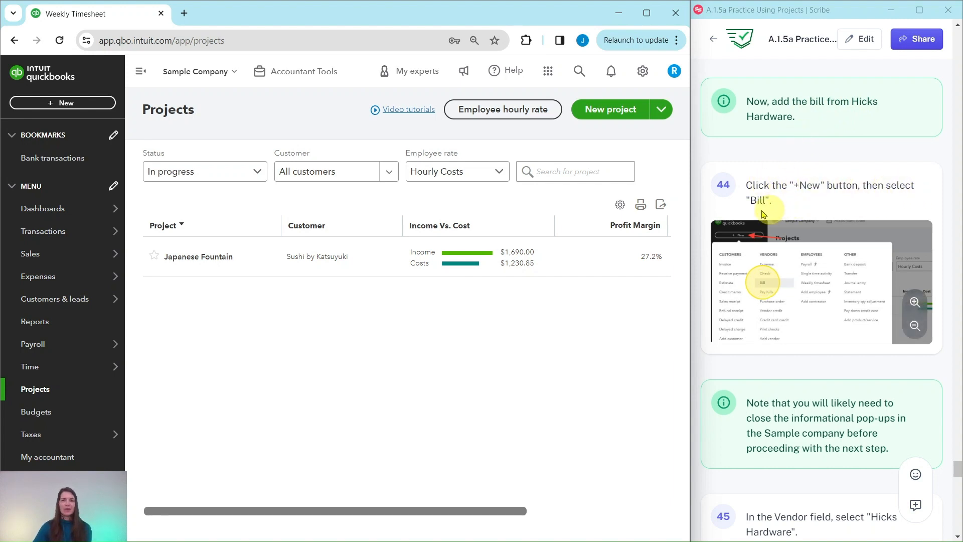
left_click(67, 104)
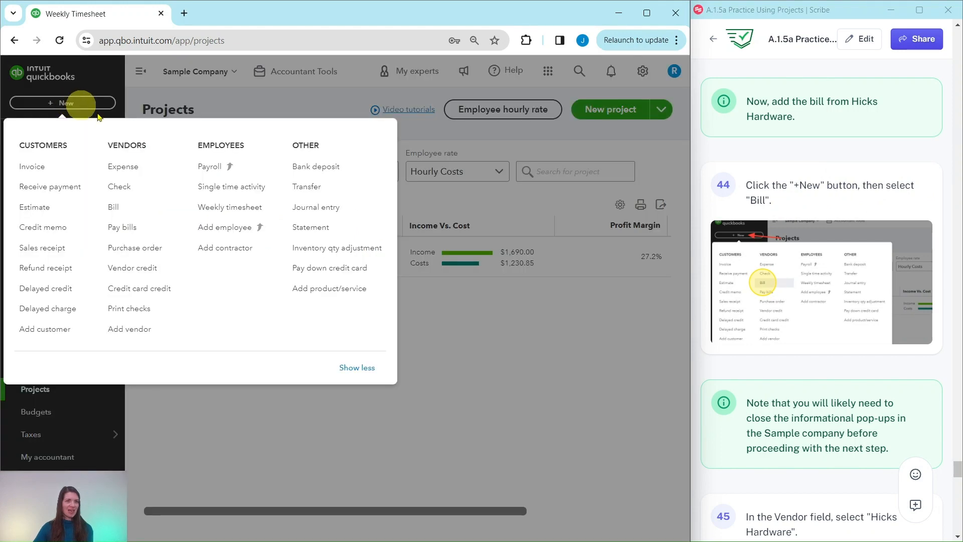
left_click(119, 208)
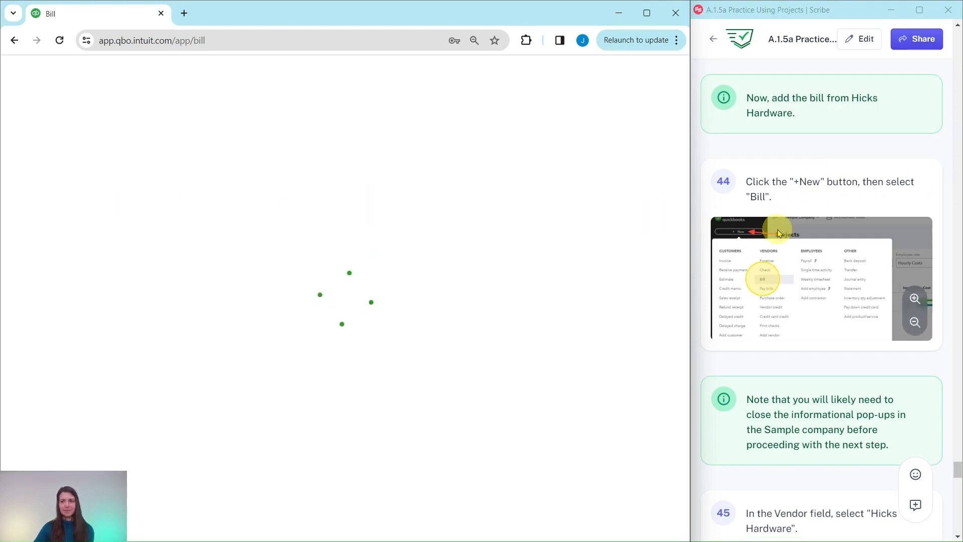
scroll(767, 261, "down", 5)
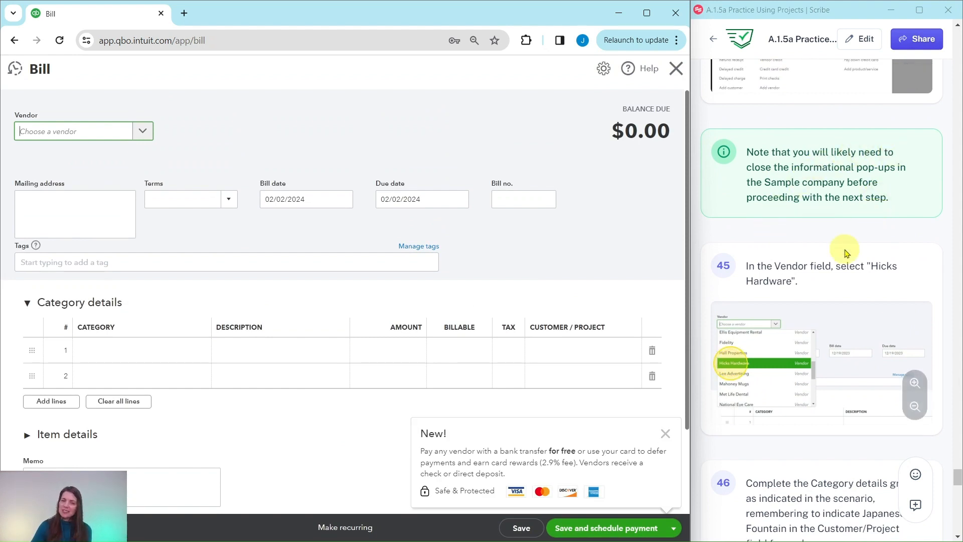
left_click(665, 433)
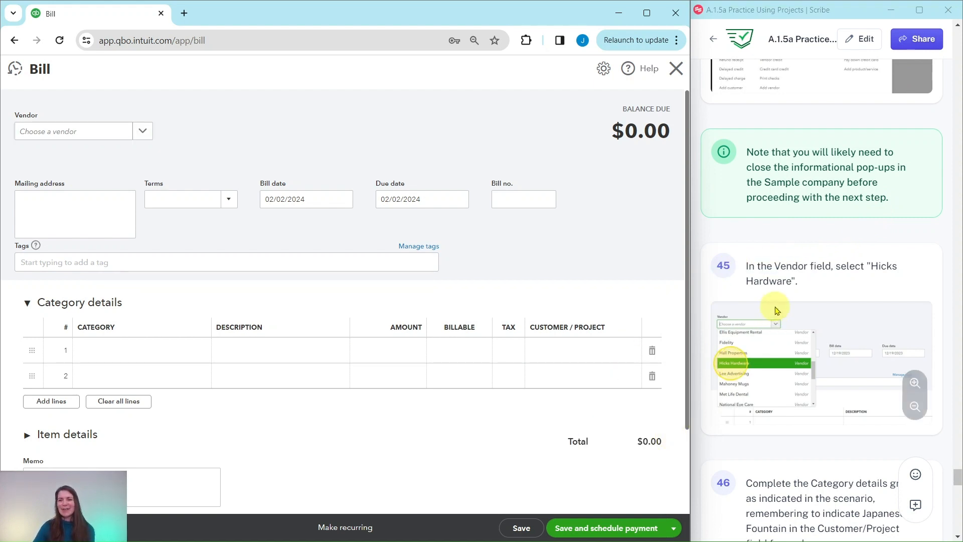
scroll(777, 303, "down", 3)
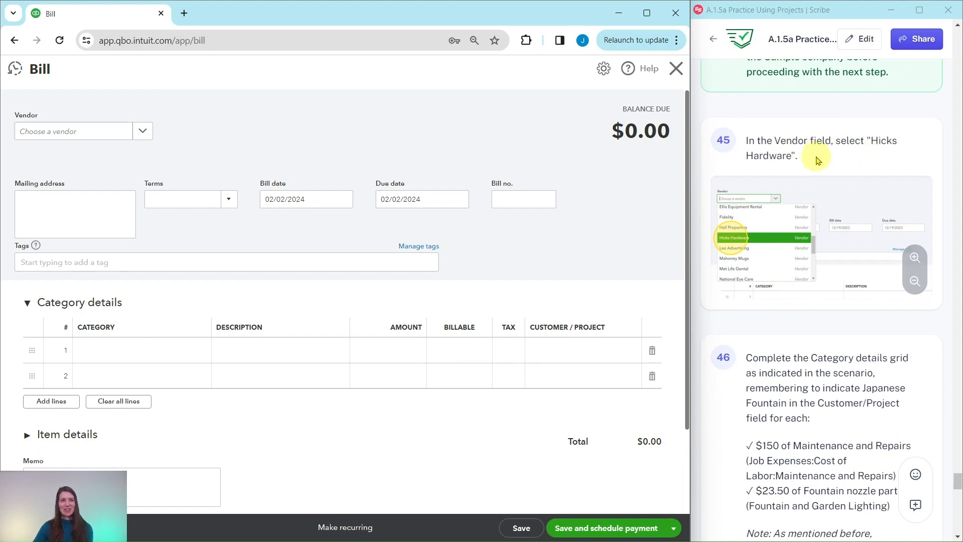
Choose Hicks Hardware as the bill's vendor and read the guide's instruction for the category details.
left_click(144, 132)
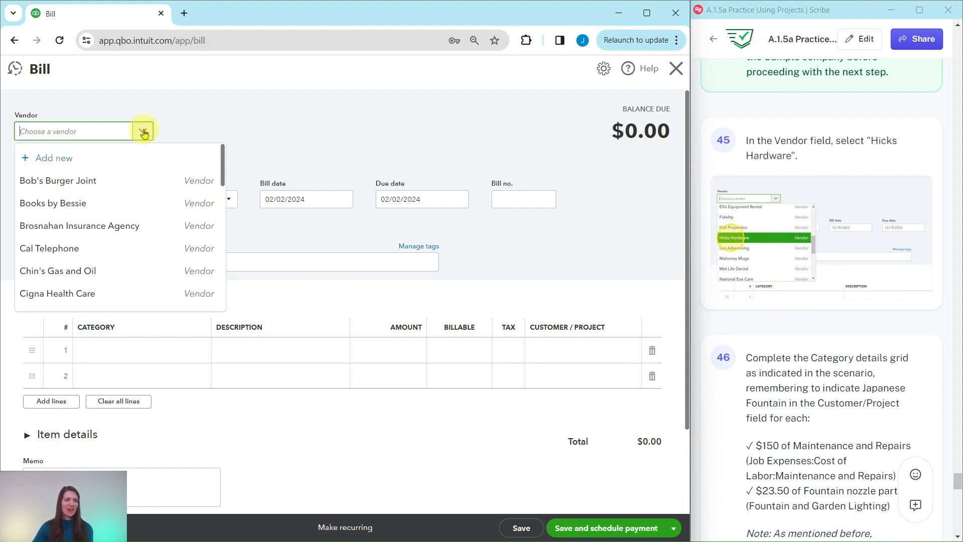
scroll(136, 168, "down", 5)
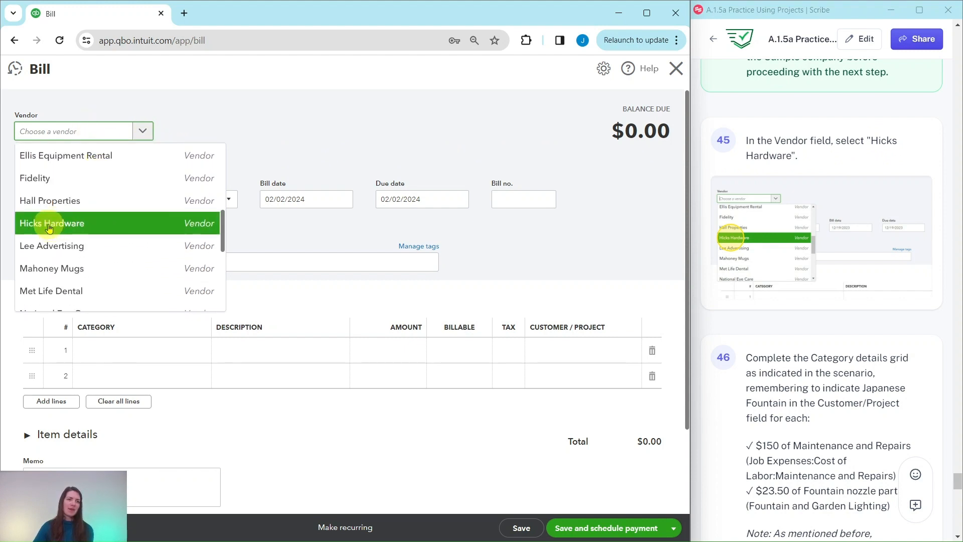
left_click(48, 227)
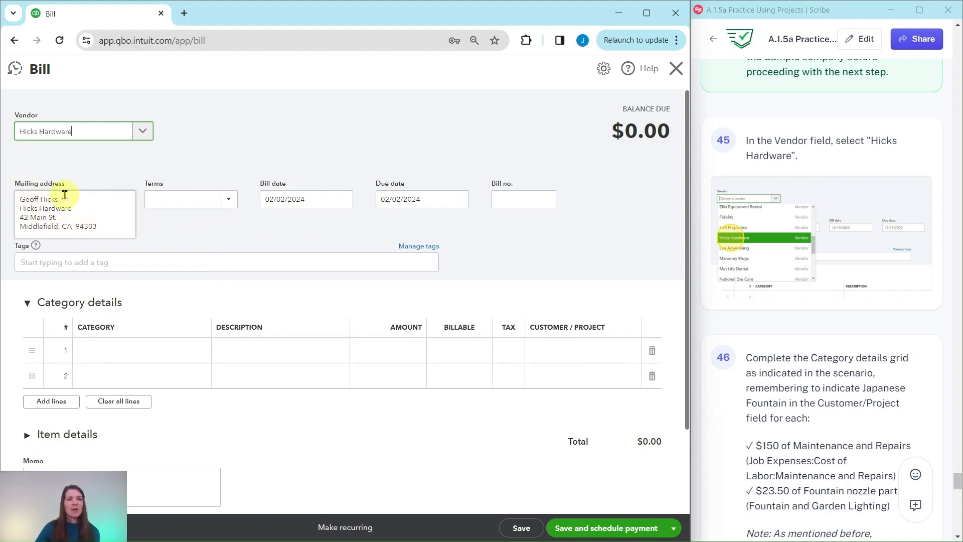
scroll(758, 214, "down", 5)
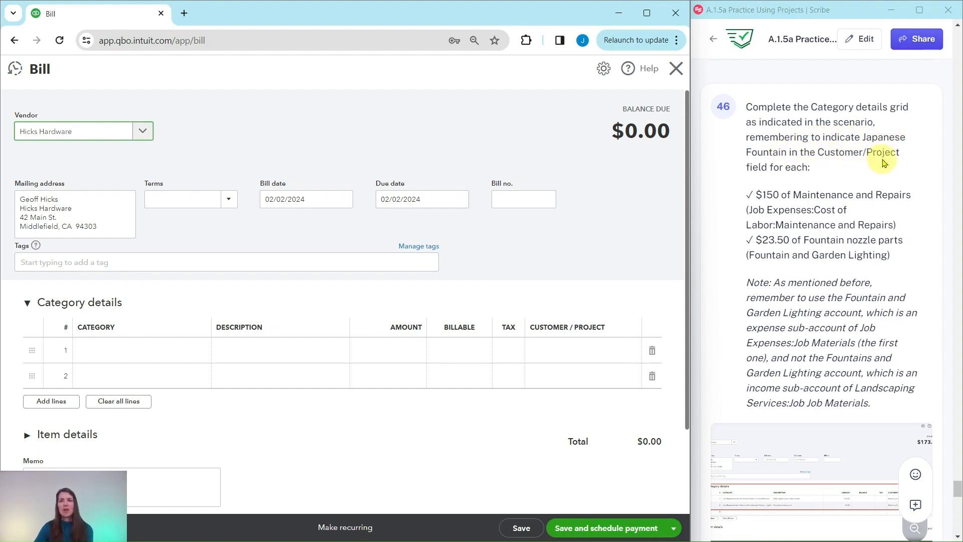
scroll(825, 165, "down", 4)
scroll(823, 162, "up", 3)
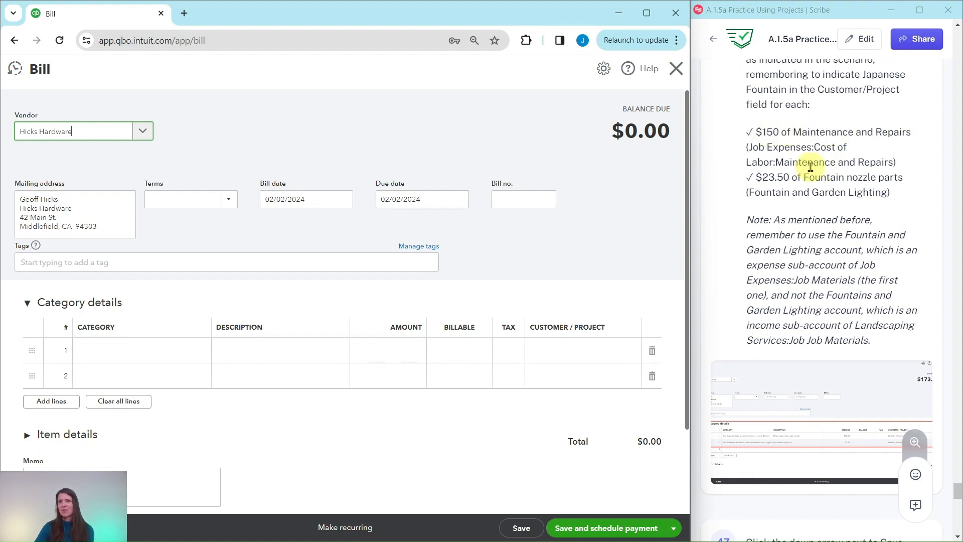
left_click(120, 351)
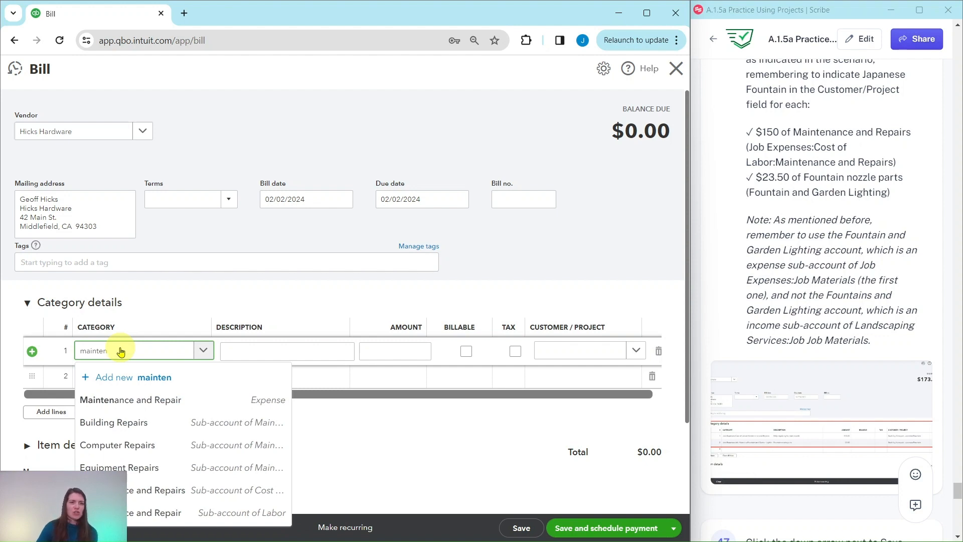
left_click(128, 399)
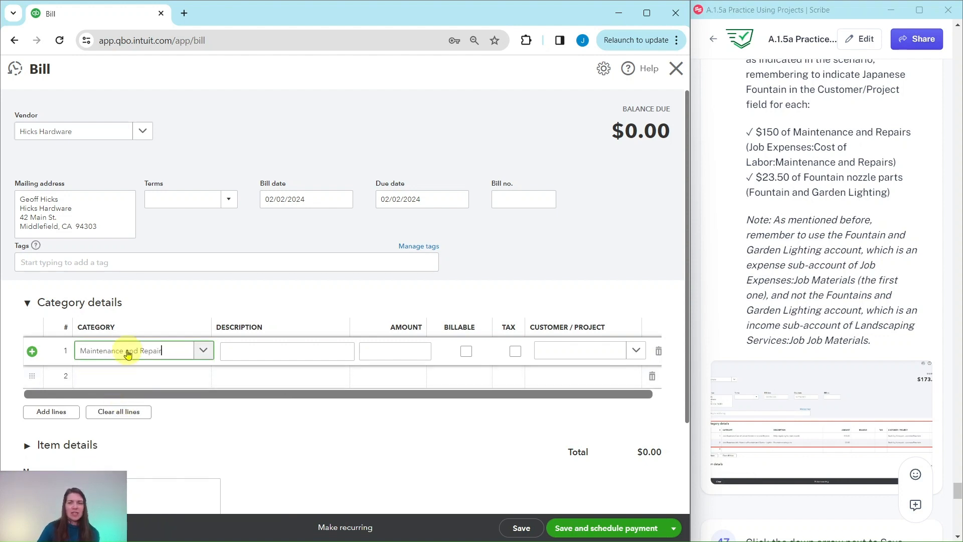
left_click(204, 351)
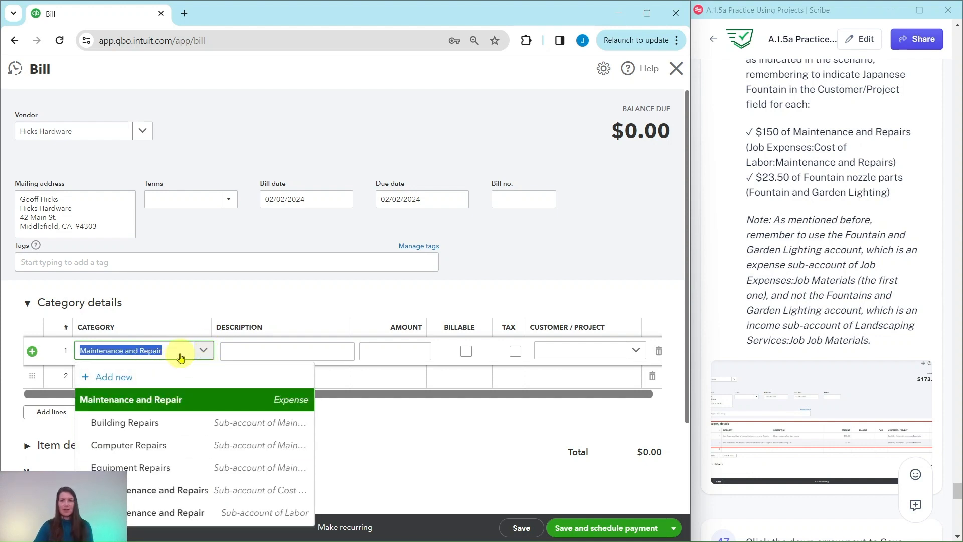
key("BackSpace")
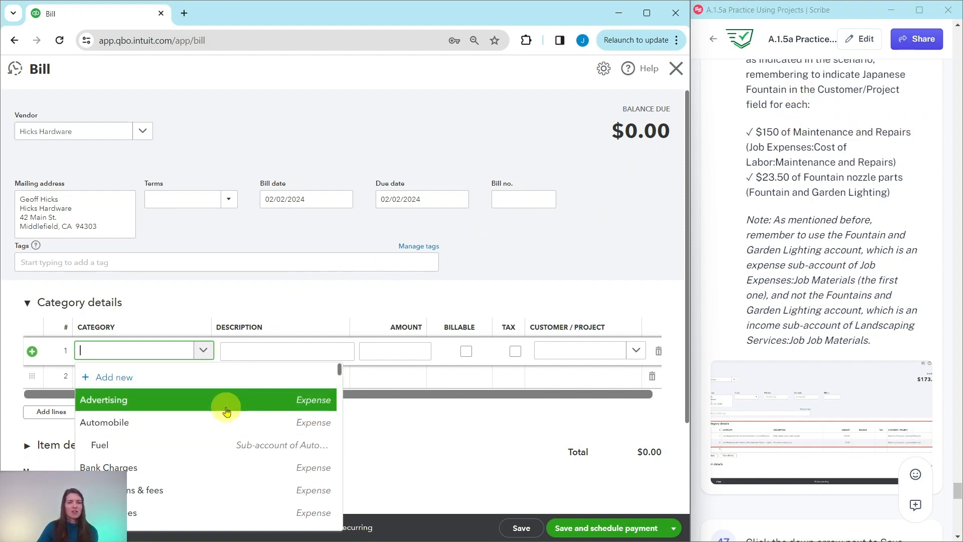
Set the first category line to Job Expenses:Cost of Labor:Maintenance and Repairs with an amount of 150.
scroll(226, 411, "down", 2)
scroll(458, 408, "down", 2)
scroll(269, 311, "down", 3)
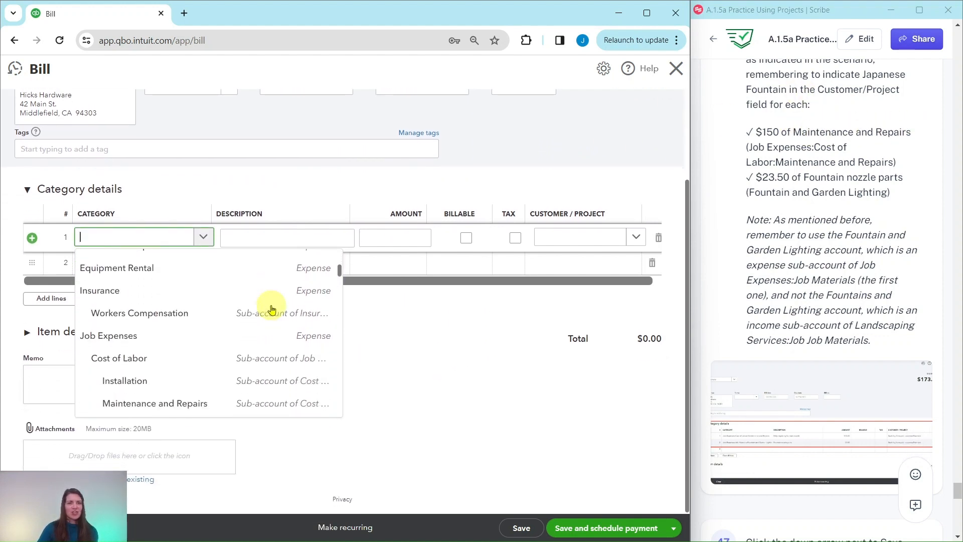
scroll(271, 308, "down", 1)
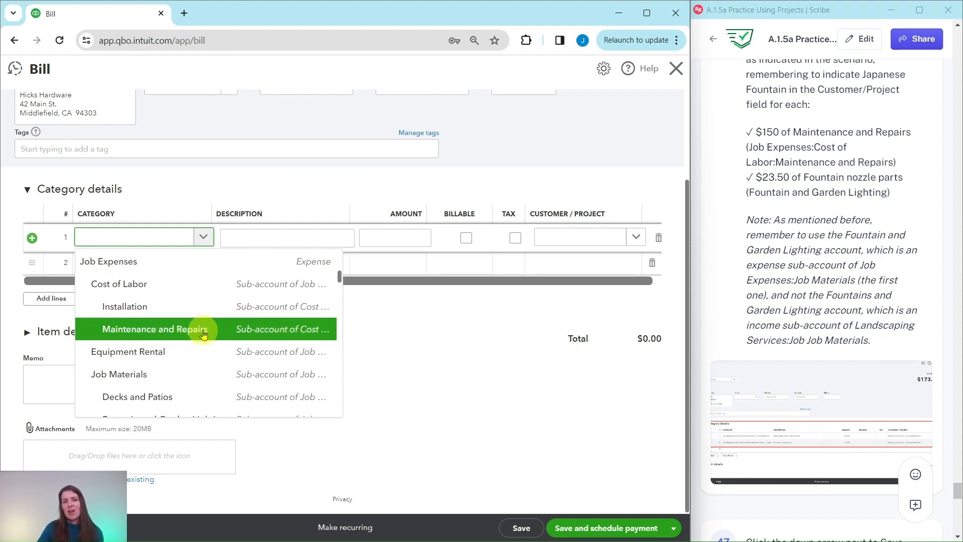
left_click(167, 334)
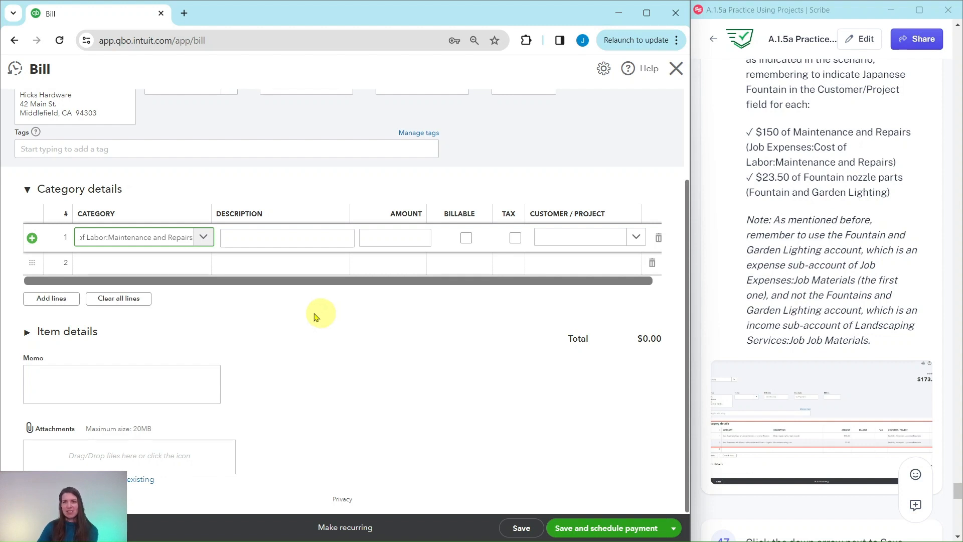
left_click(421, 239)
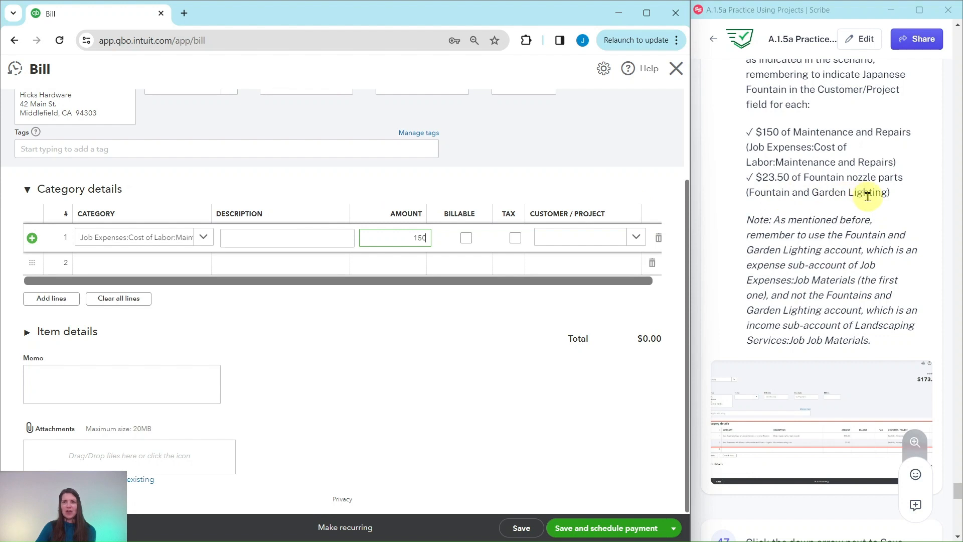
Set the second category line to the Fountain and Garden Lighting expense account under Job Expenses:Job Materials, with an amount of 23.50.
left_click(168, 263)
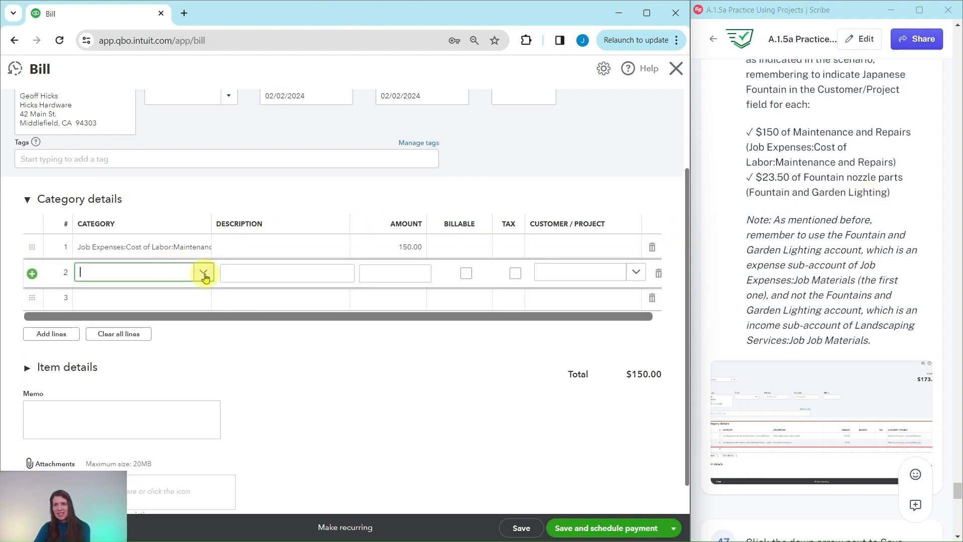
left_click(204, 274)
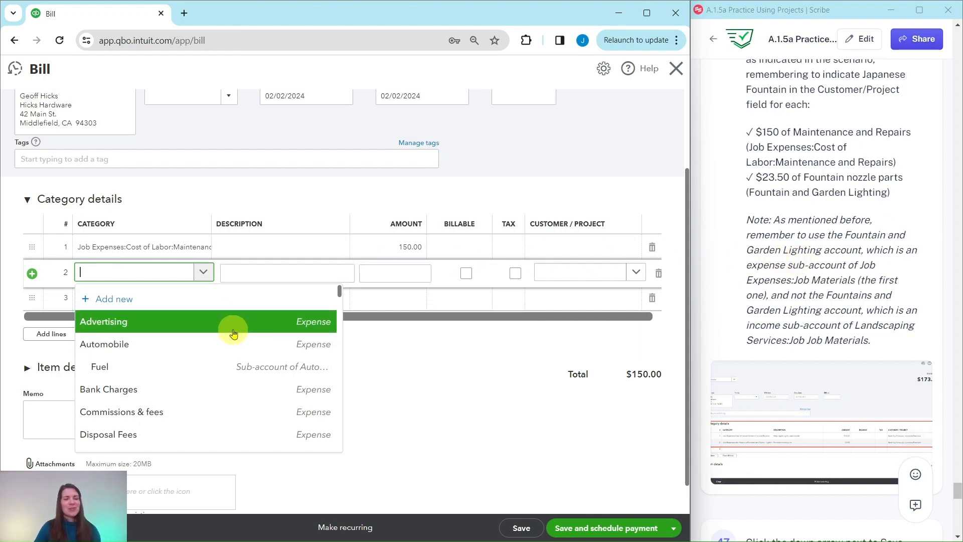
scroll(235, 329, "down", 4)
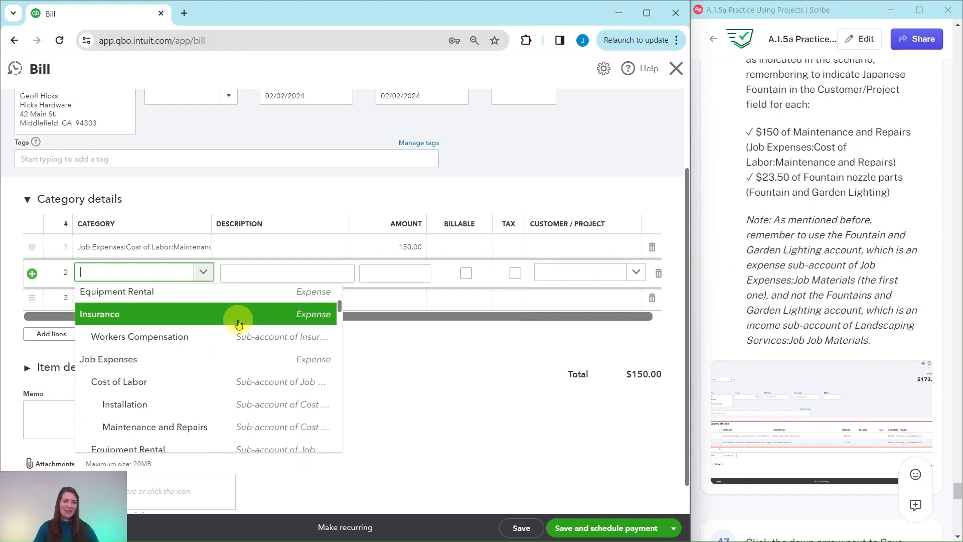
scroll(238, 323, "down", 1)
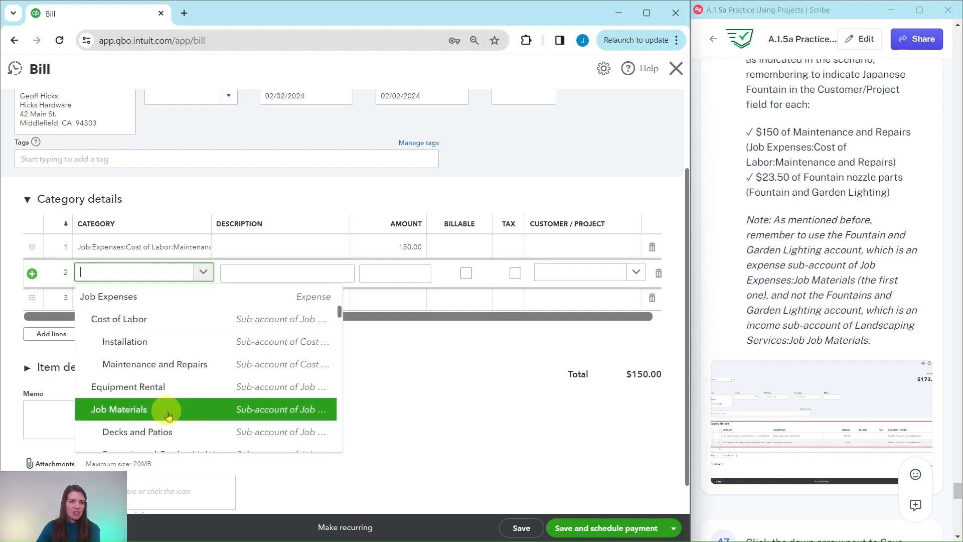
scroll(200, 346, "down", 3)
scroll(176, 324, "up", 1)
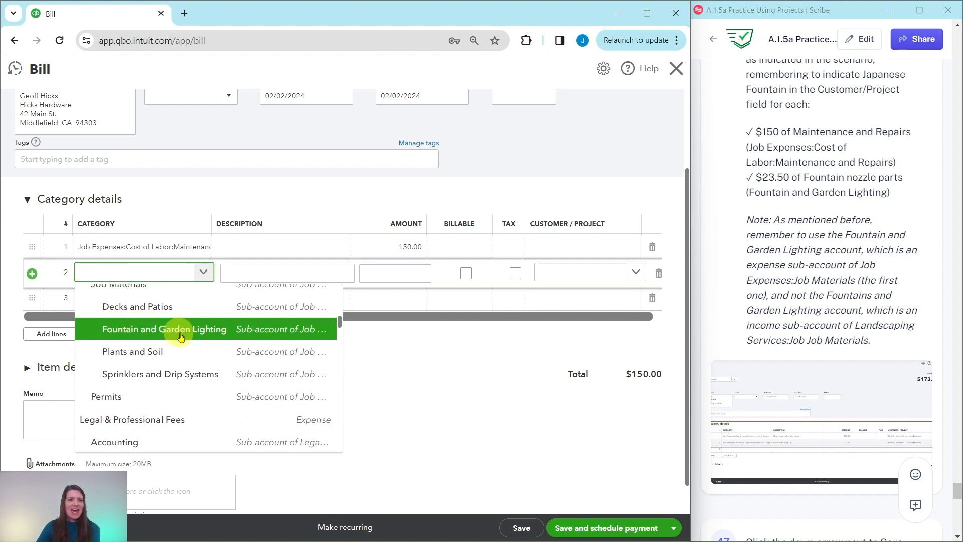
left_click(145, 331)
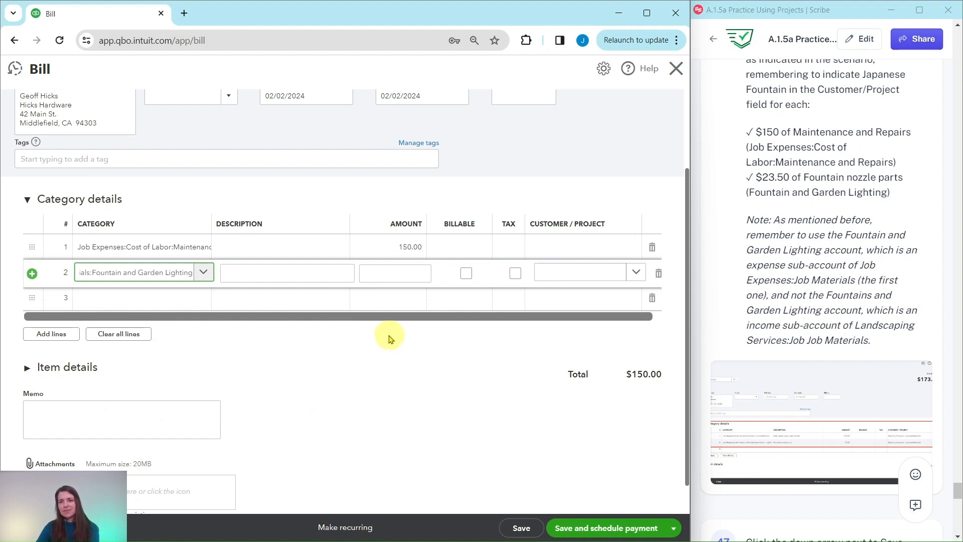
left_click(394, 274)
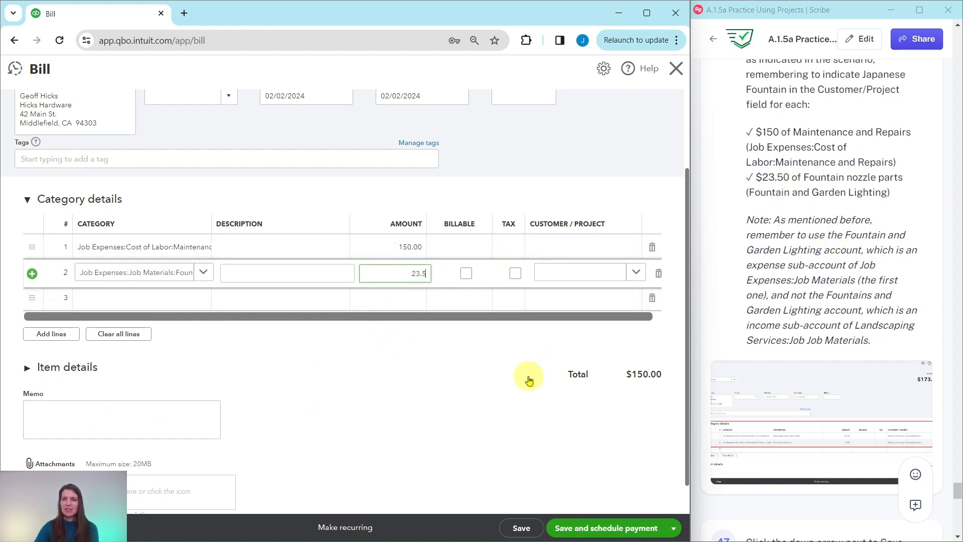
Following the guide's enlarged example, describe the first line as "Help repairing fountain nozzle" and the second as "Fountain nozzle parts".
left_click(298, 249)
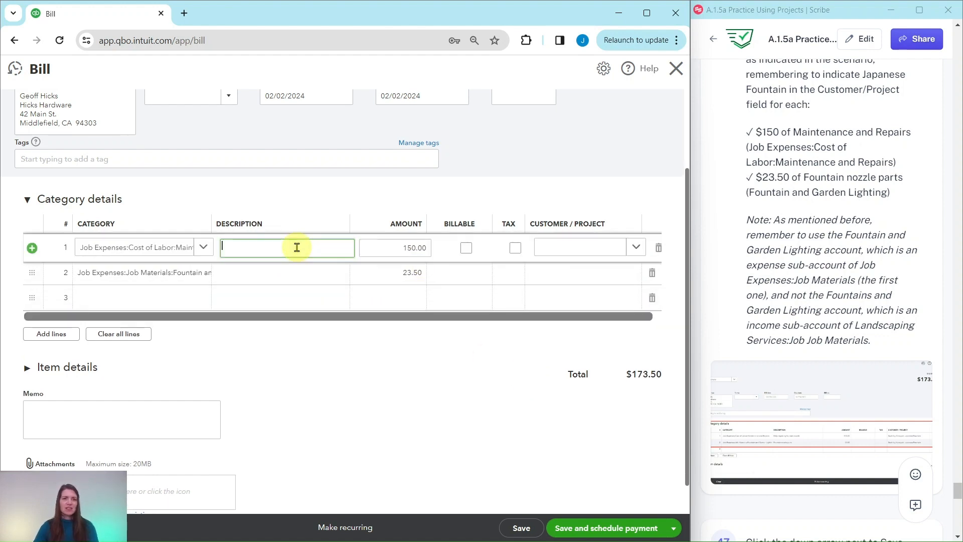
type("Installation")
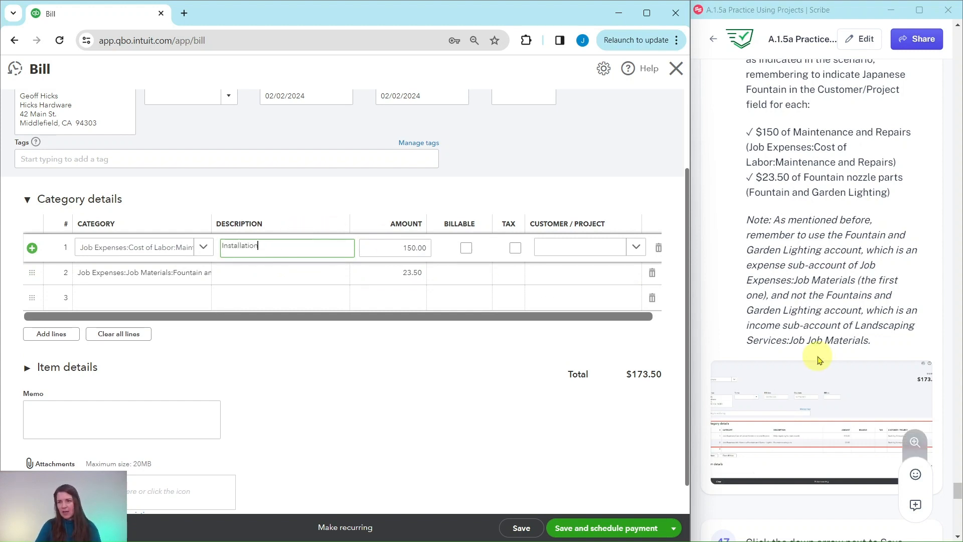
left_click(914, 443)
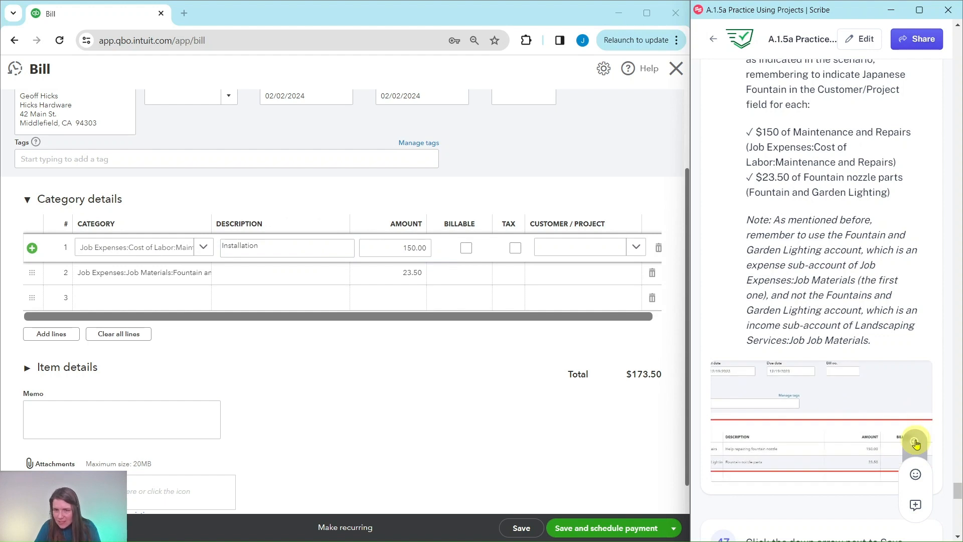
left_click(273, 244)
type("Help repairing founatin nozzle")
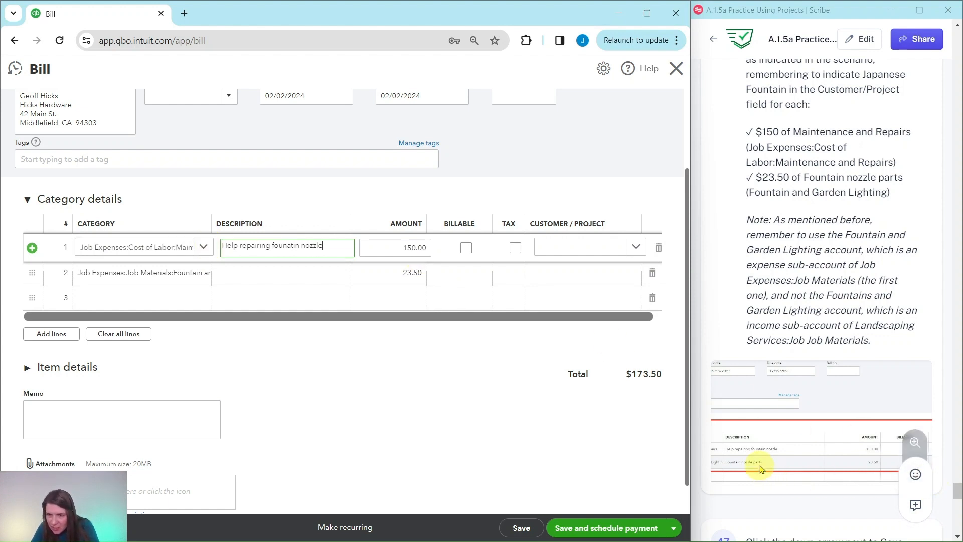
left_click(312, 271)
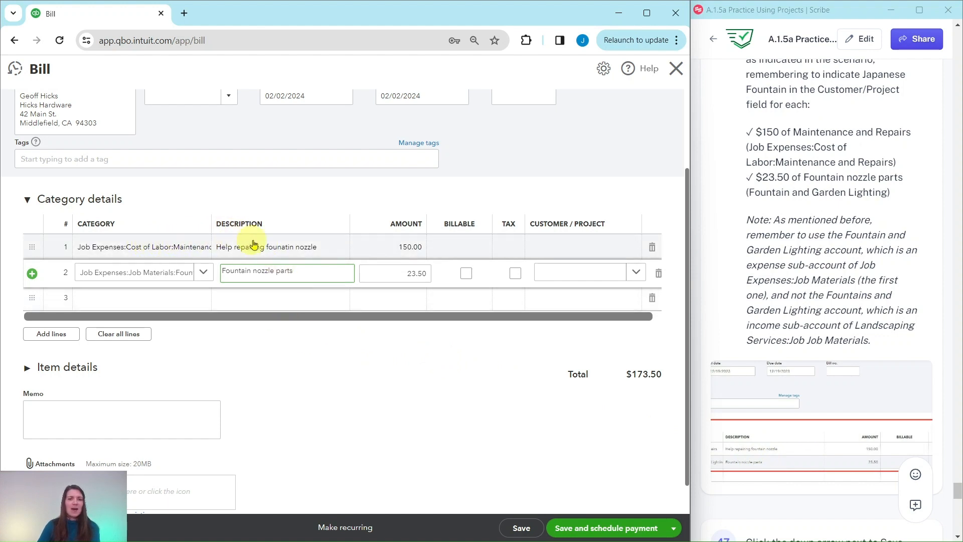
left_click(279, 251)
left_click(301, 249)
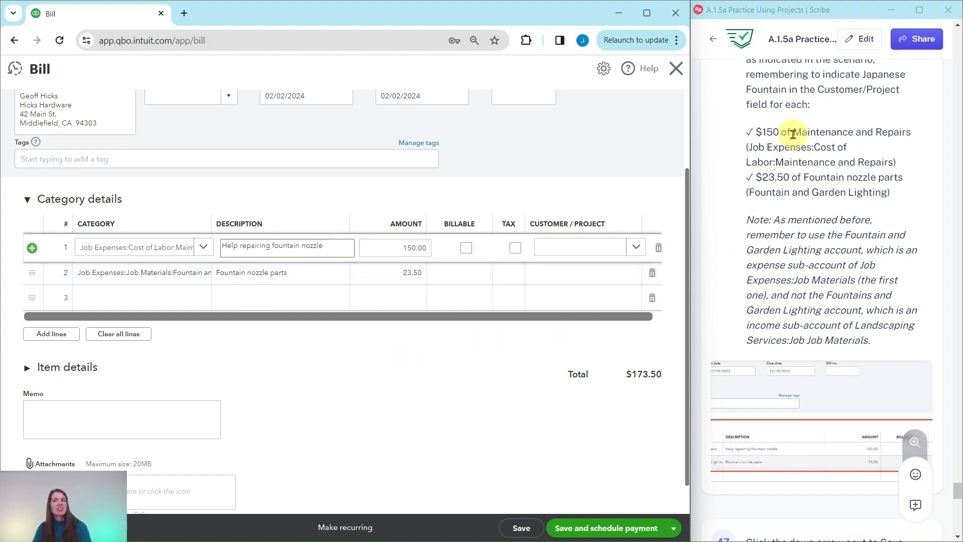
Recheck the guide's project instruction and assign the first category line to Sushi by Katsuyuki's Japanese Fountain project.
scroll(793, 133, "up", 1)
scroll(793, 133, "up", 1)
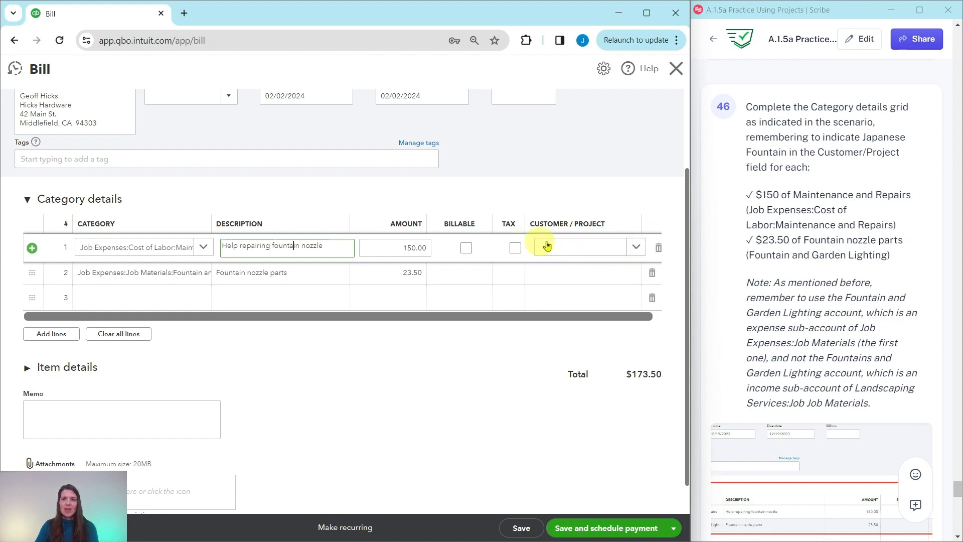
left_click(636, 248)
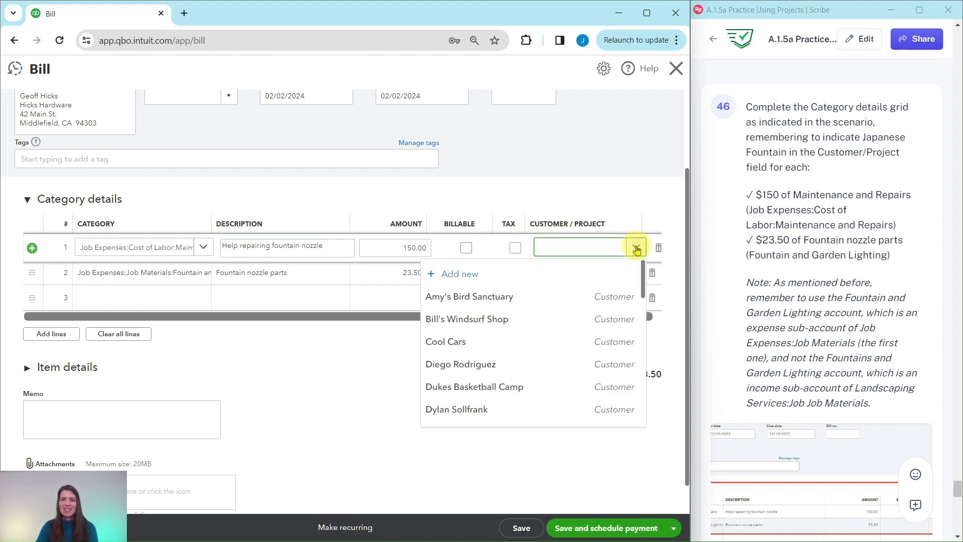
scroll(590, 301, "down", 10)
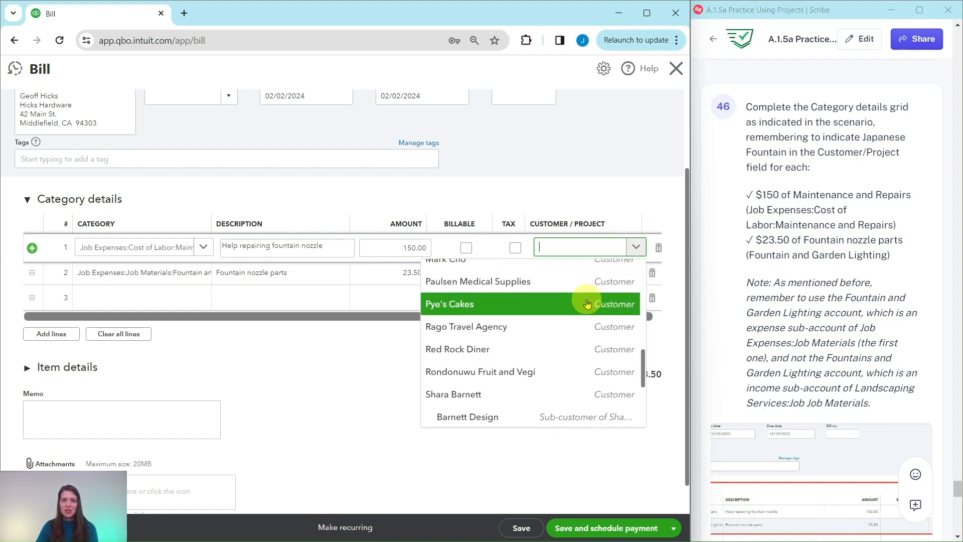
scroll(582, 301, "down", 3)
left_click(490, 325)
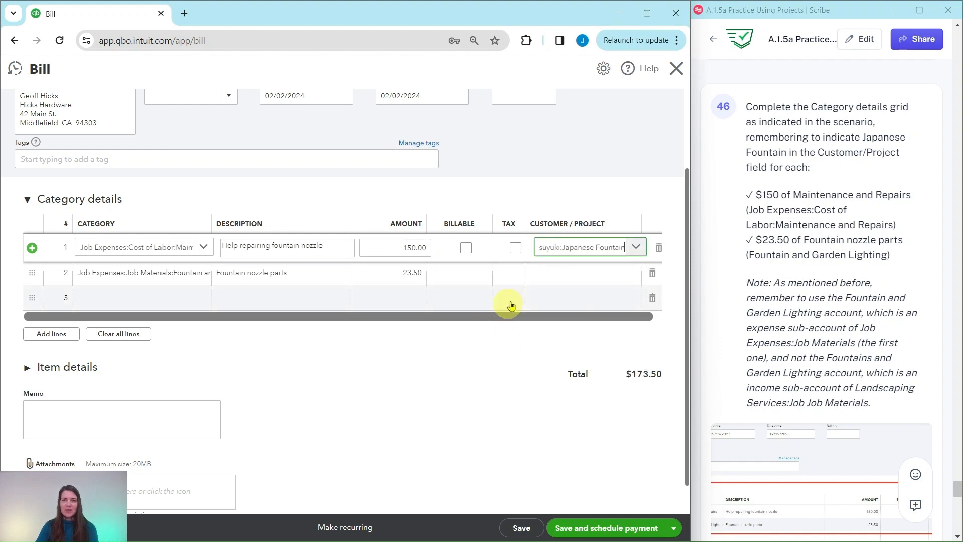
Assign the second category line to the Japanese Fountain project, keep the item details collapsed and read the guide's saving instruction.
left_click(582, 274)
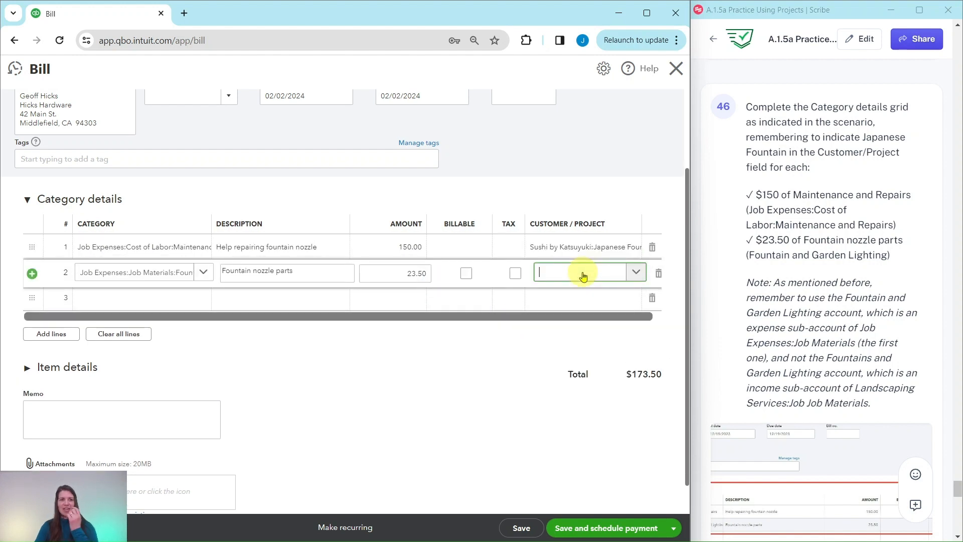
type("japa")
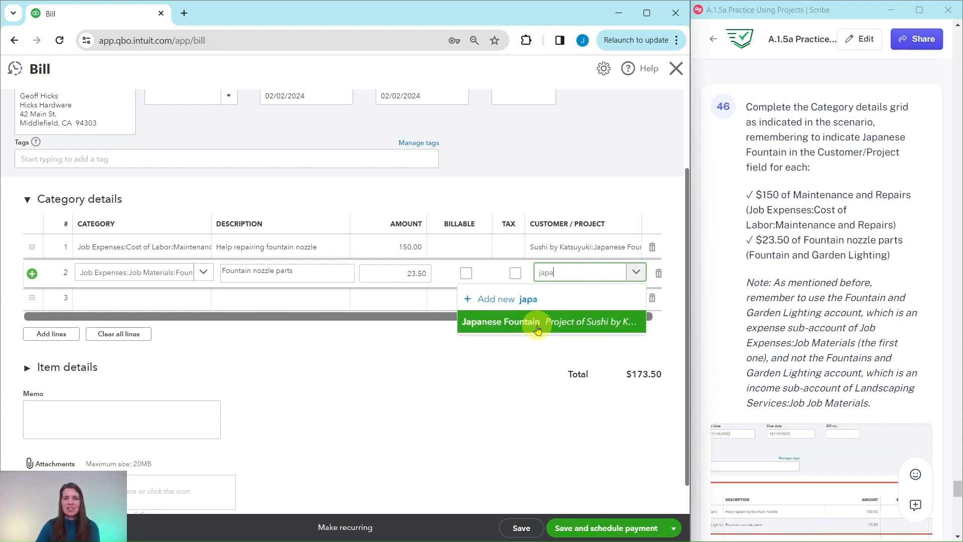
left_click(537, 329)
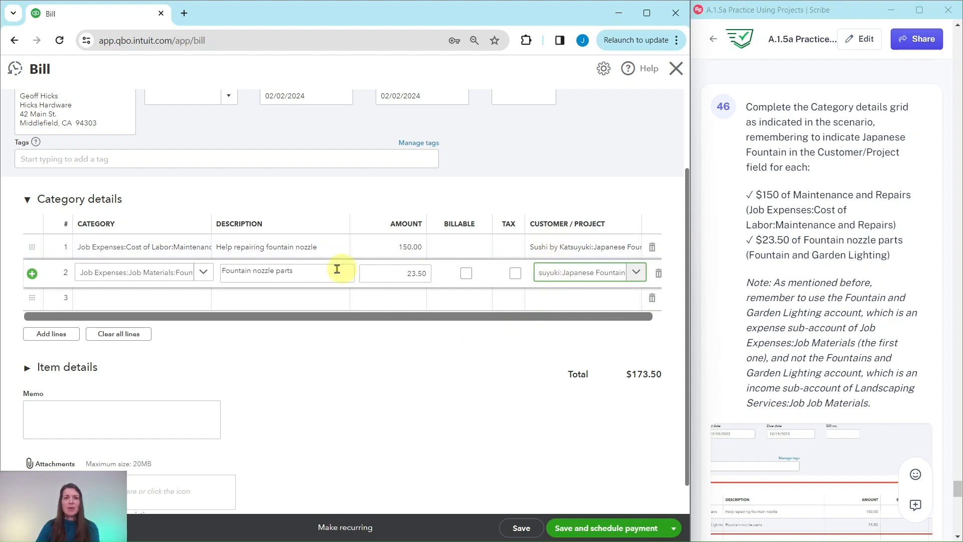
left_click(414, 365)
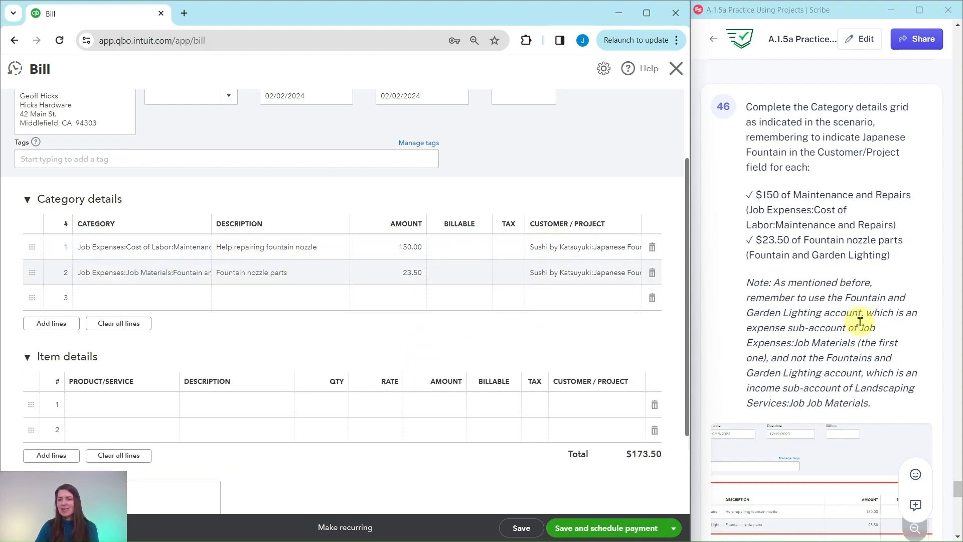
scroll(860, 318, "down", 4)
left_click(38, 362)
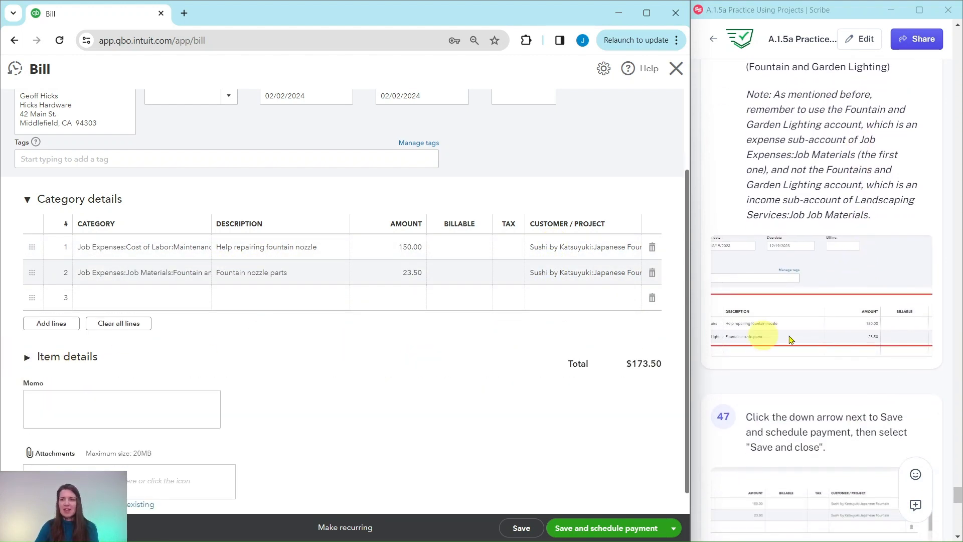
Save and close the vendor bill for the fountain nozzle repair, as the guide instructs.
scroll(853, 311, "down", 4)
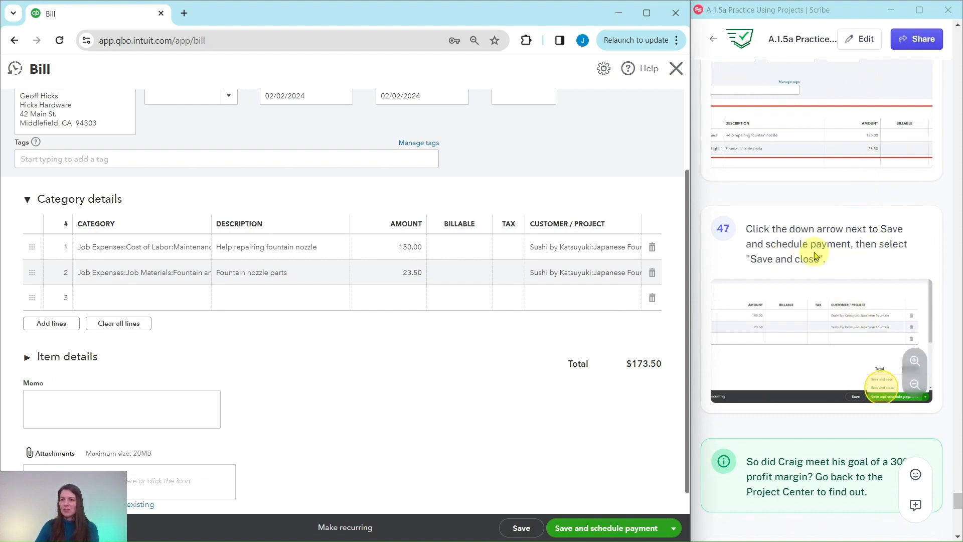
scroll(822, 271, "down", 3)
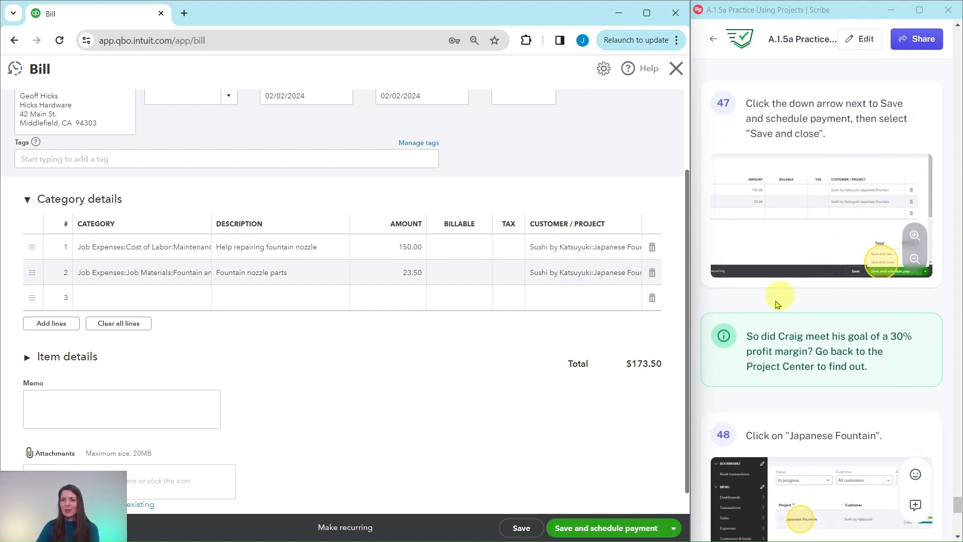
left_click(673, 529)
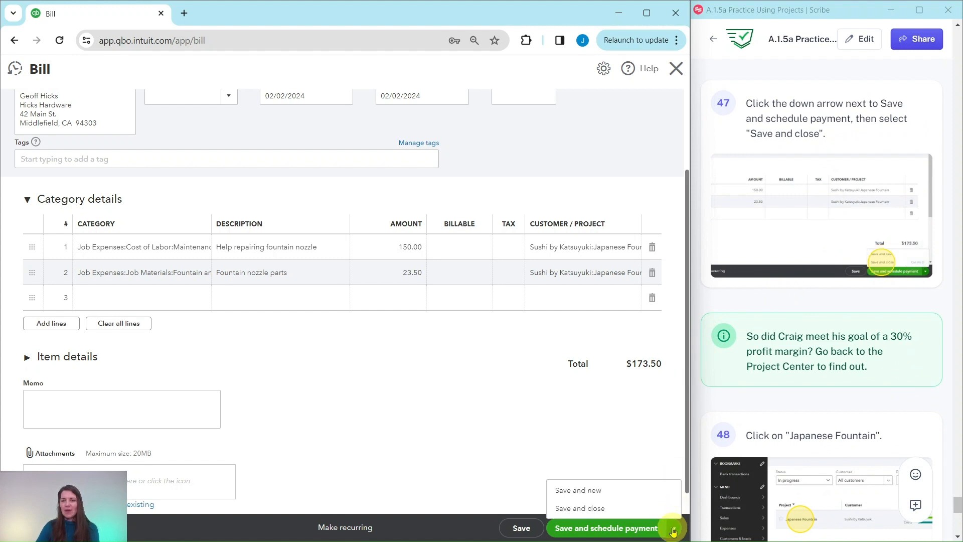
left_click(577, 507)
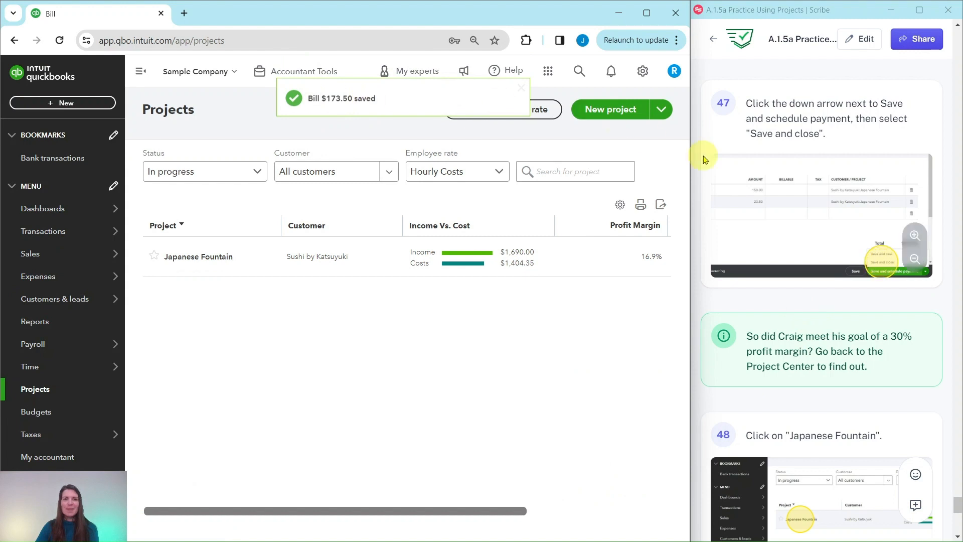
Open the Japanese Fountain project and check its profit margin against the guide's 30% goal.
scroll(801, 226, "down", 4)
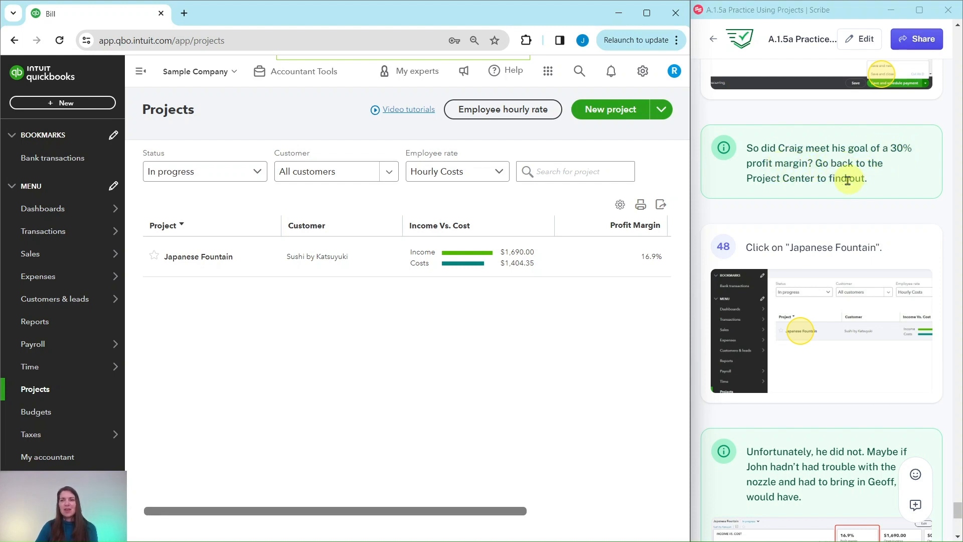
scroll(819, 196, "down", 3)
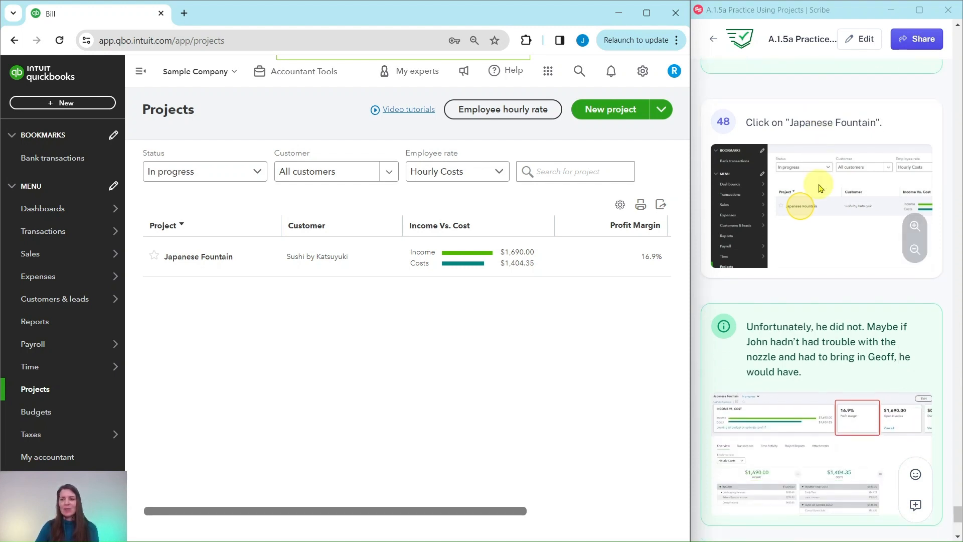
left_click(197, 258)
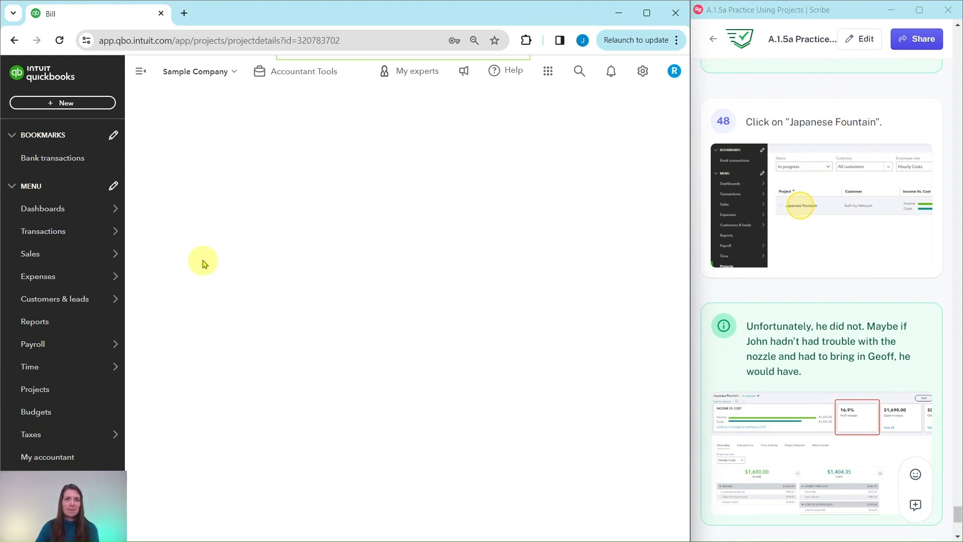
scroll(821, 255, "down", 3)
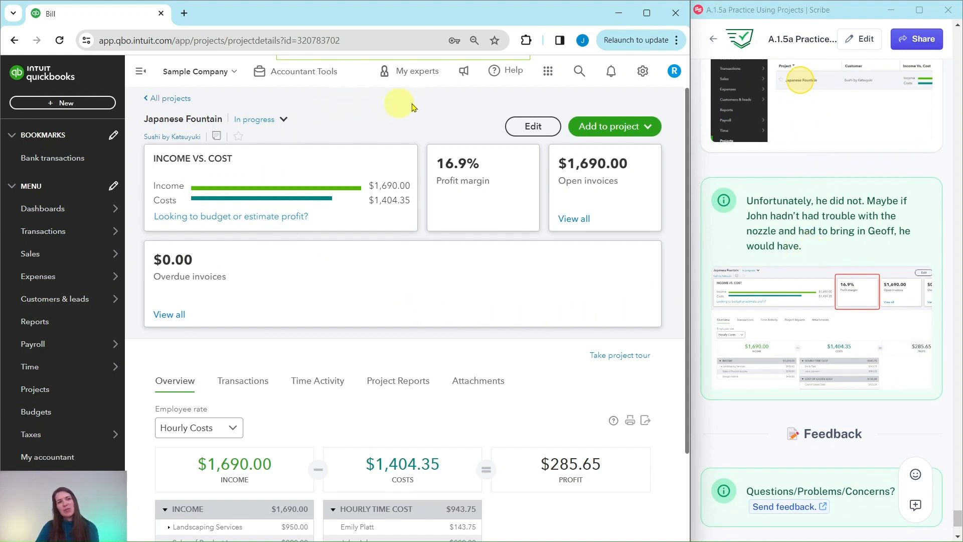
mouse_move(693, 312)
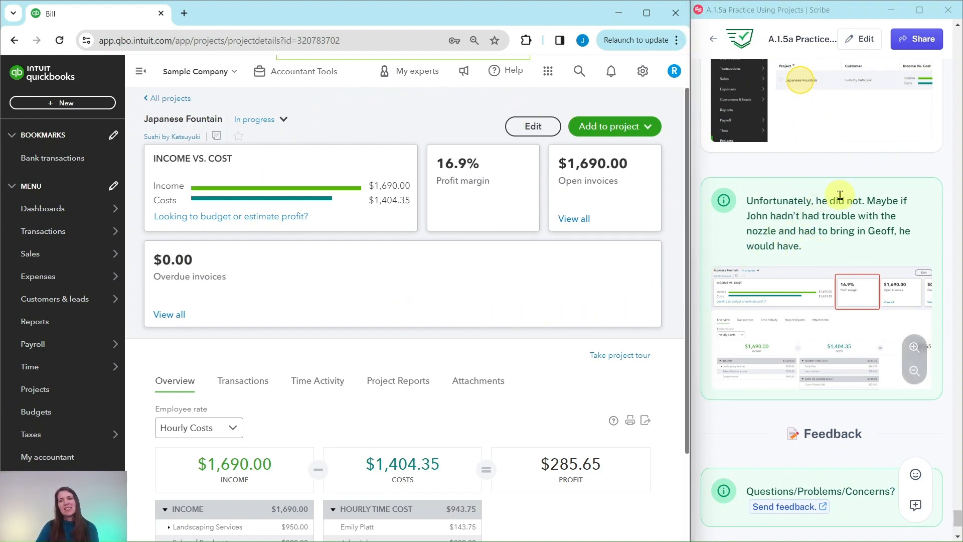